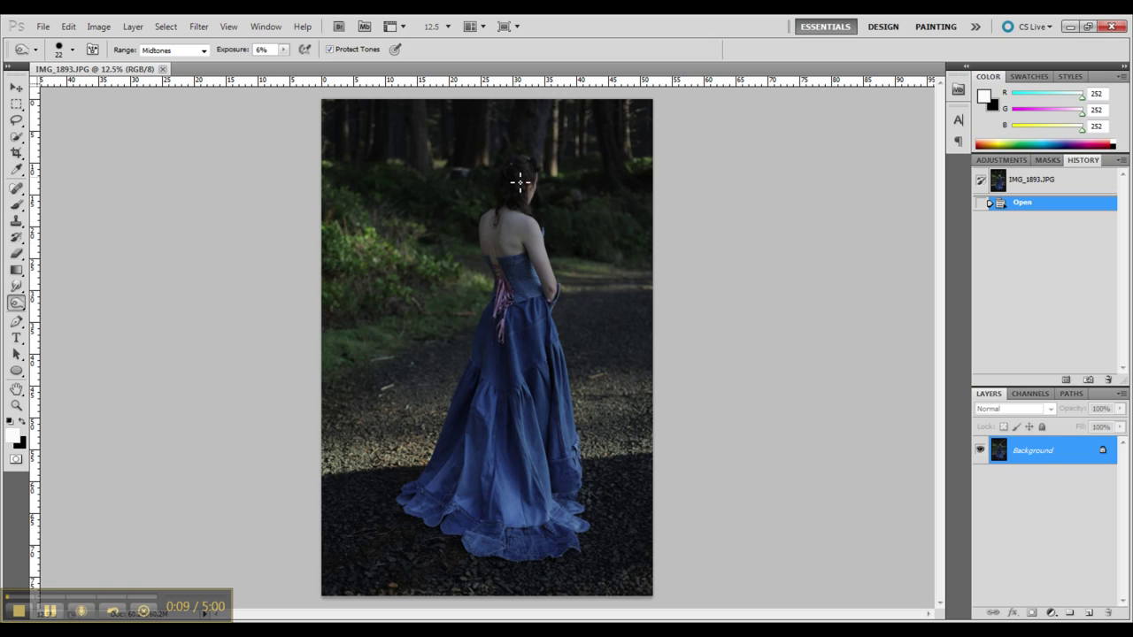
- Undo a trial burn stroke, then Quick Select the woman from head to skirt hem and arm
left_click_drag(518, 210, 513, 235)
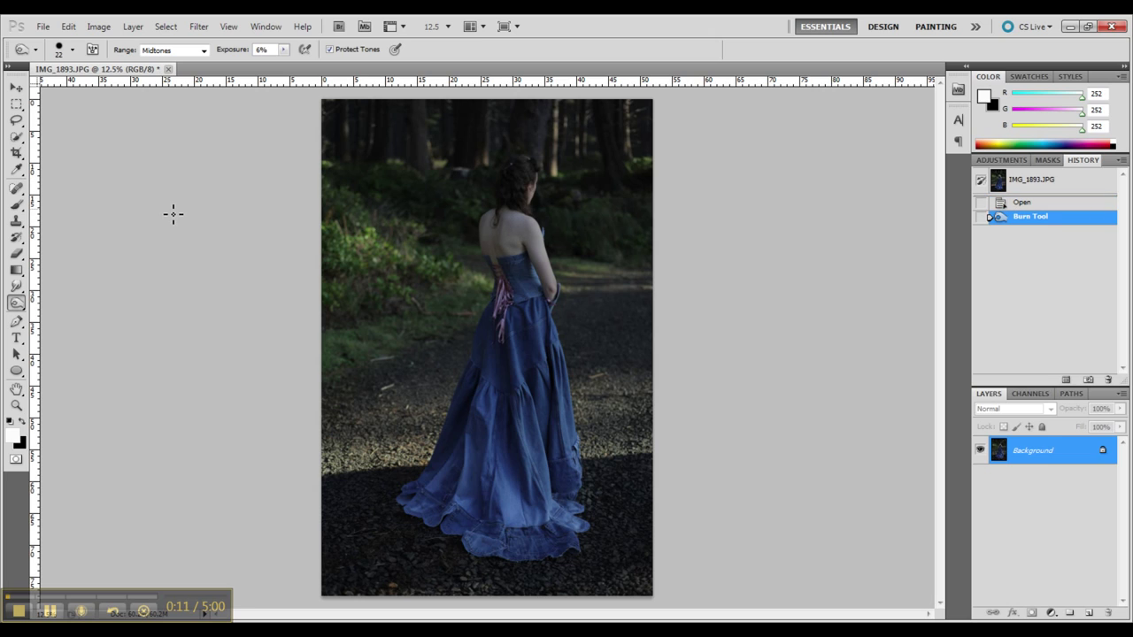
left_click(1024, 203)
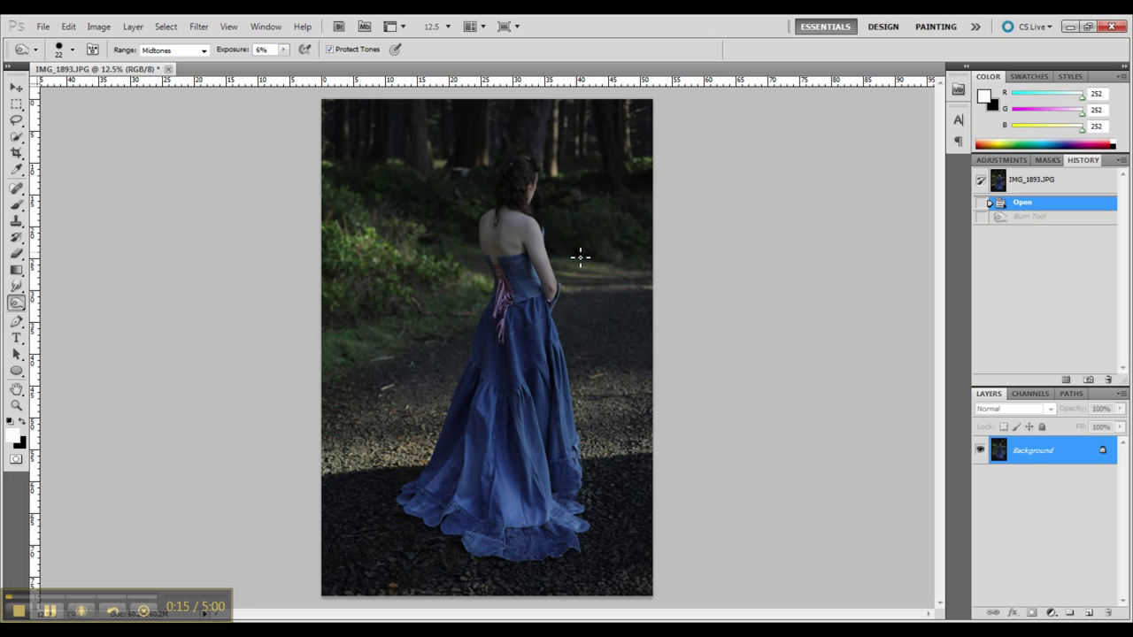
key("w")
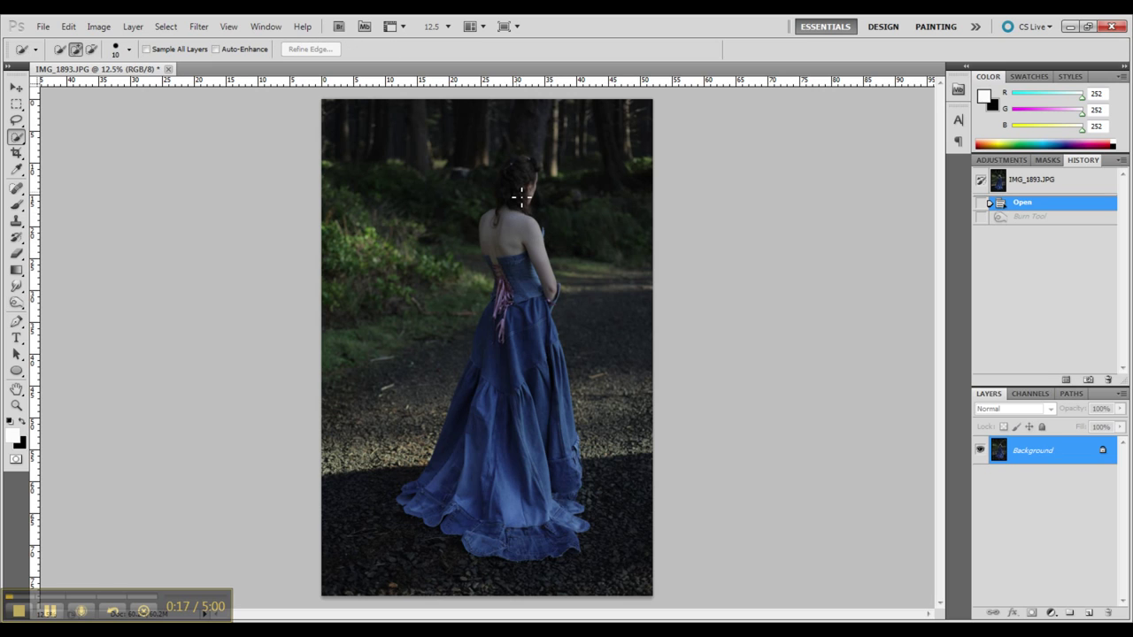
mouse_move(522, 197)
left_mouse_down()
mouse_move(517, 216)
mouse_move(538, 243)
mouse_move(491, 265)
mouse_move(529, 334)
mouse_move(509, 314)
mouse_move(491, 347)
mouse_move(520, 195)
mouse_move(497, 262)
left_mouse_up()
left_click_drag(475, 386, 450, 449)
left_click_drag(424, 501, 412, 512)
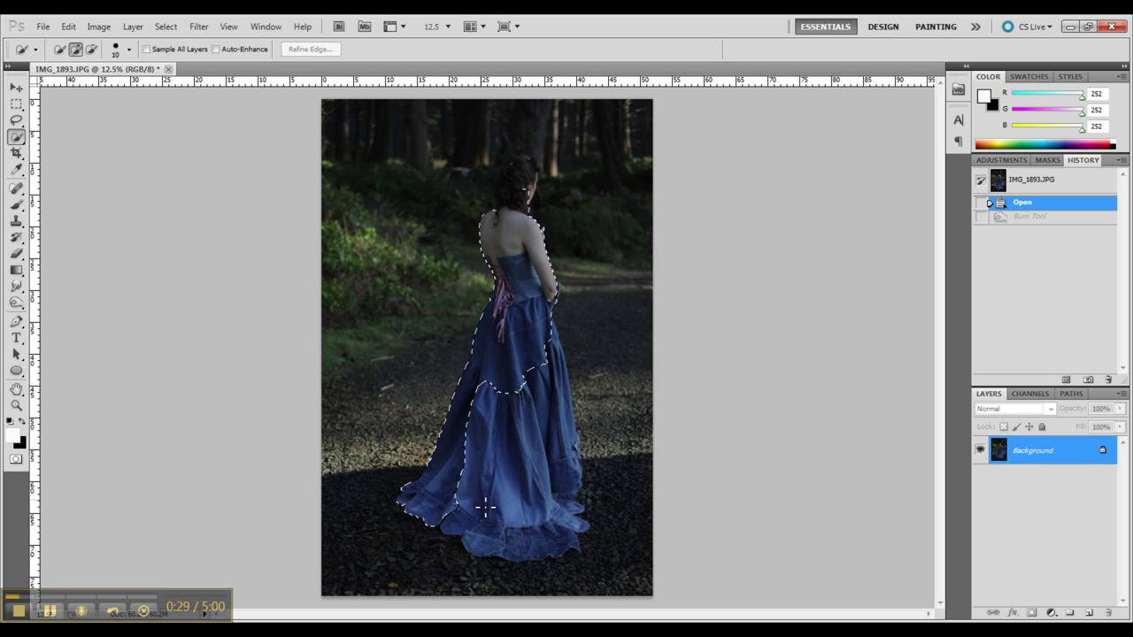
mouse_move(485, 507)
left_mouse_down()
mouse_move(542, 509)
mouse_move(571, 553)
mouse_move(573, 502)
mouse_move(492, 513)
left_mouse_up()
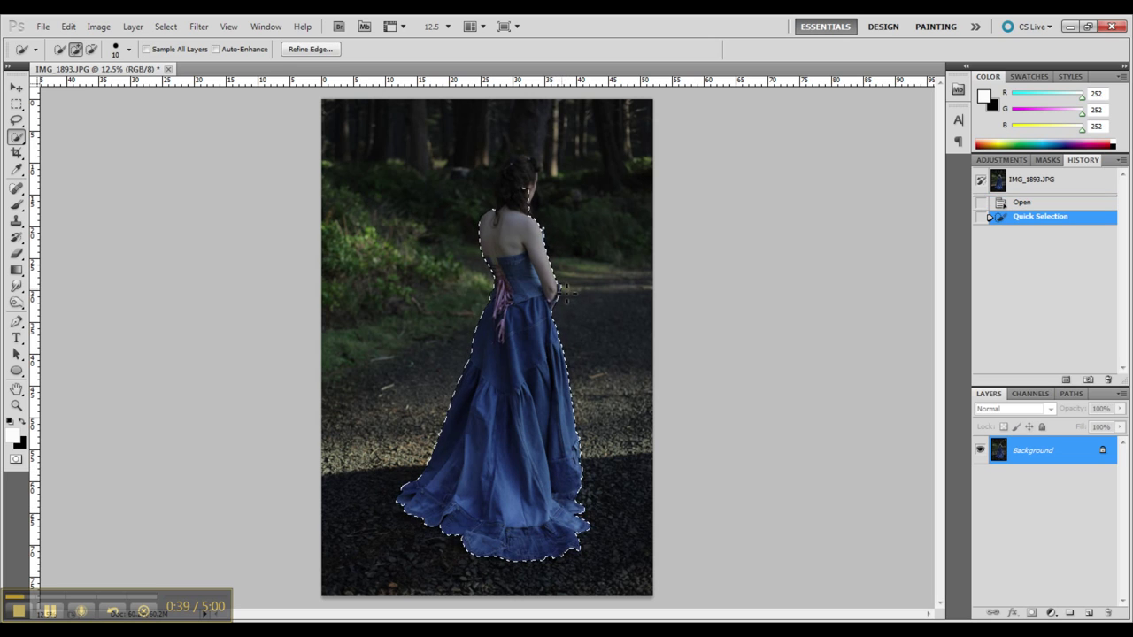
left_click_drag(565, 292, 520, 327)
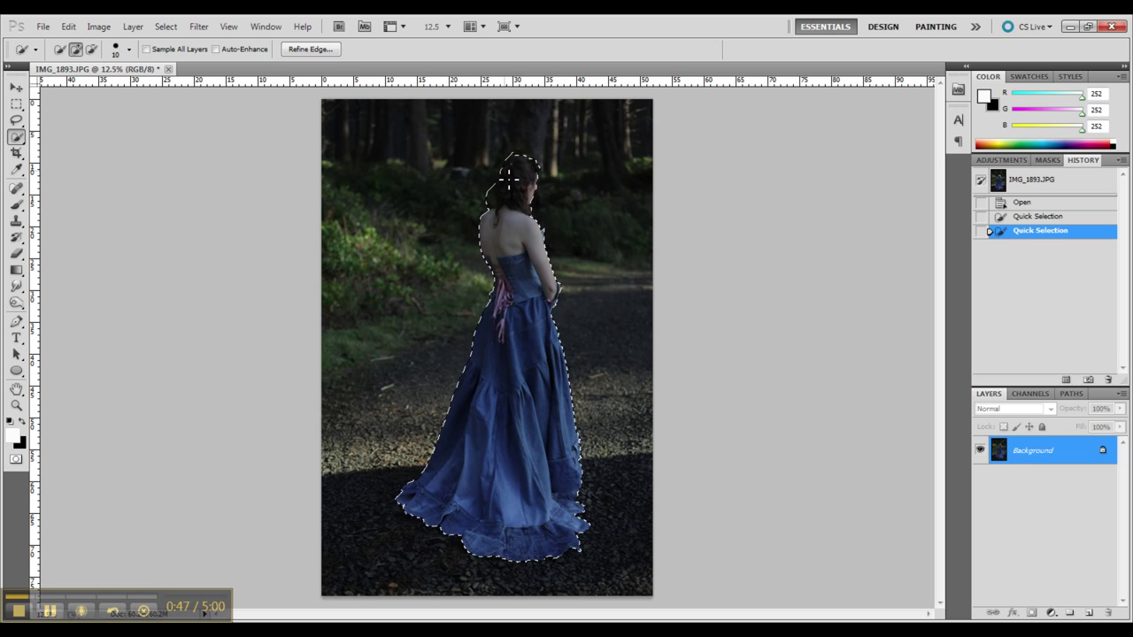
left_click_drag(559, 272, 567, 281)
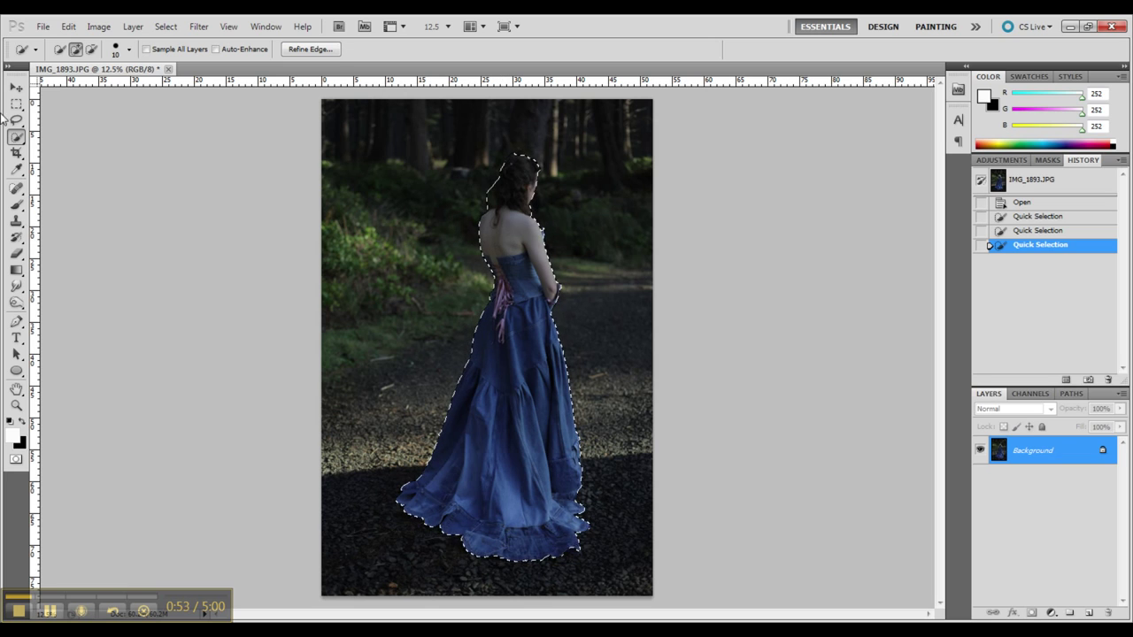
- Lasso away the stray area near the hair and invert the selection onto the background
left_click(17, 153)
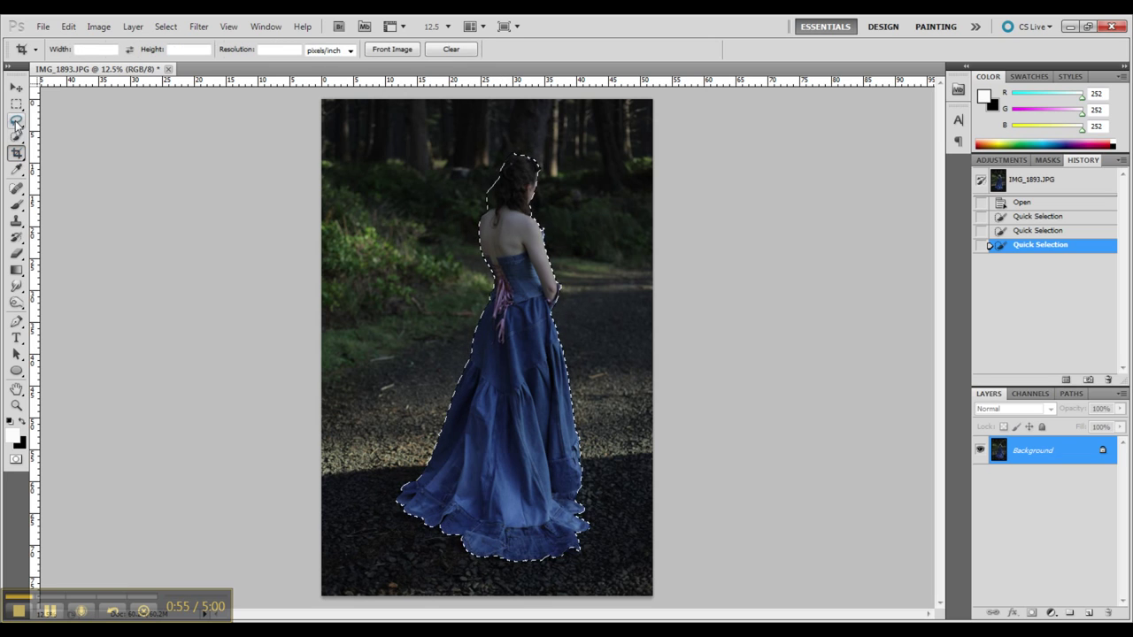
left_click(16, 120)
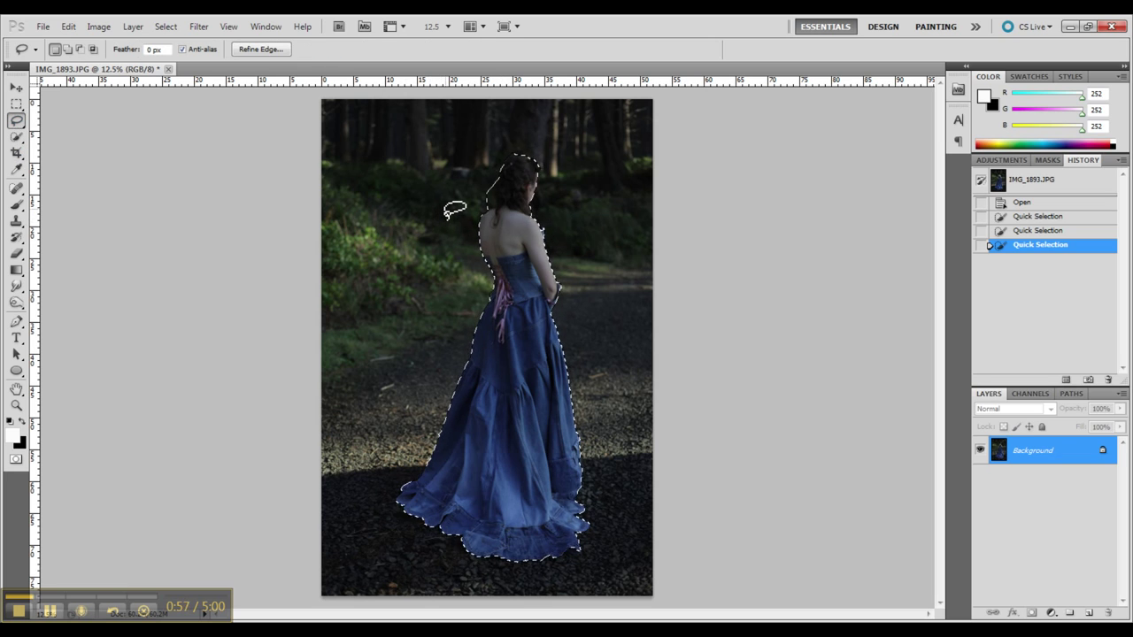
key("alt")
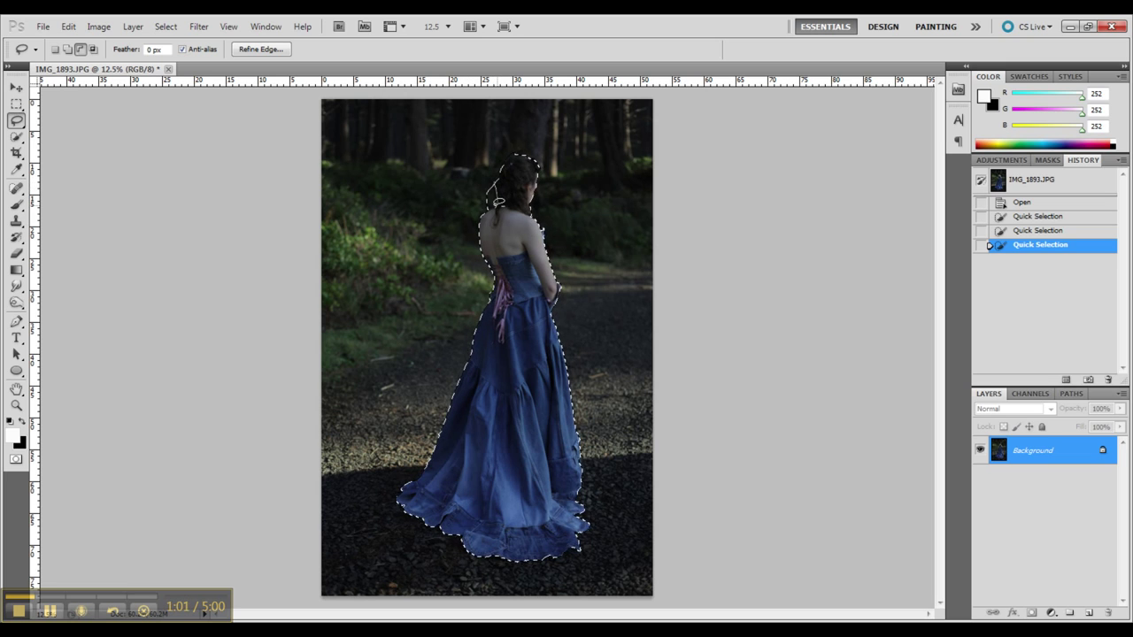
left_click_drag(487, 175, 489, 172)
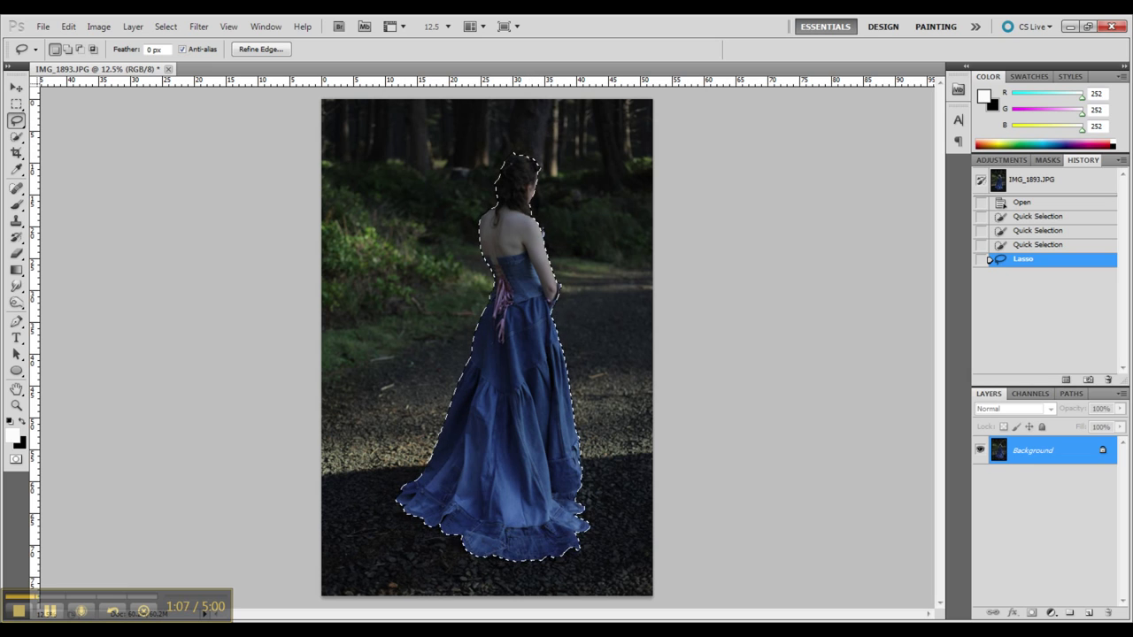
key("ctrl+shift+i")
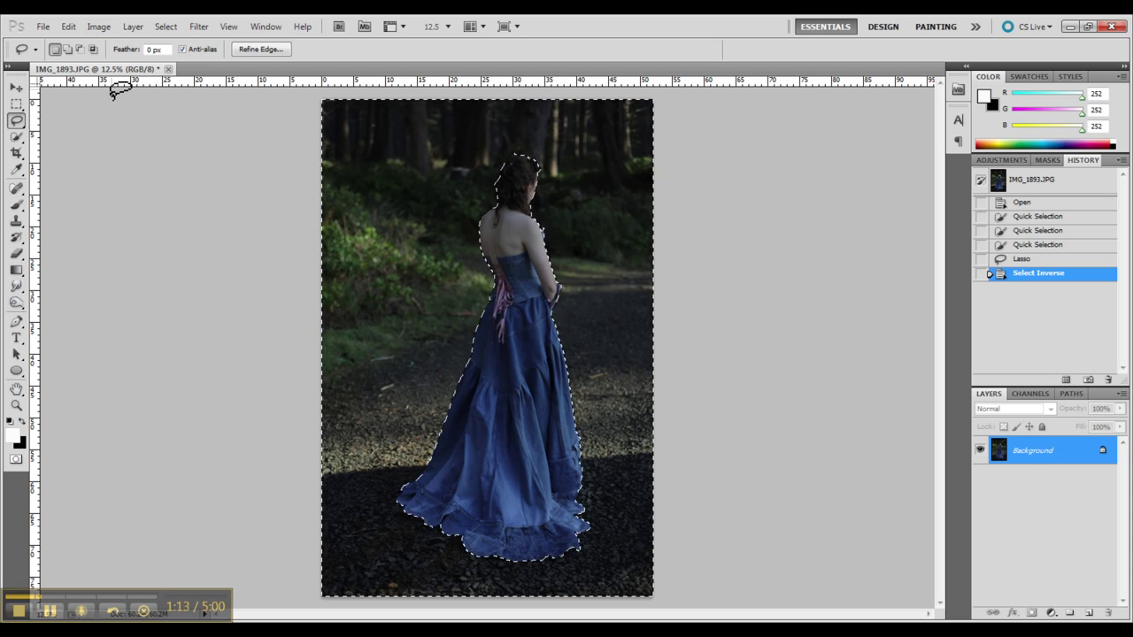
- Apply Levels to the forest background with input values 0, 1.11 and 217
left_click(101, 27)
mouse_move(177, 62)
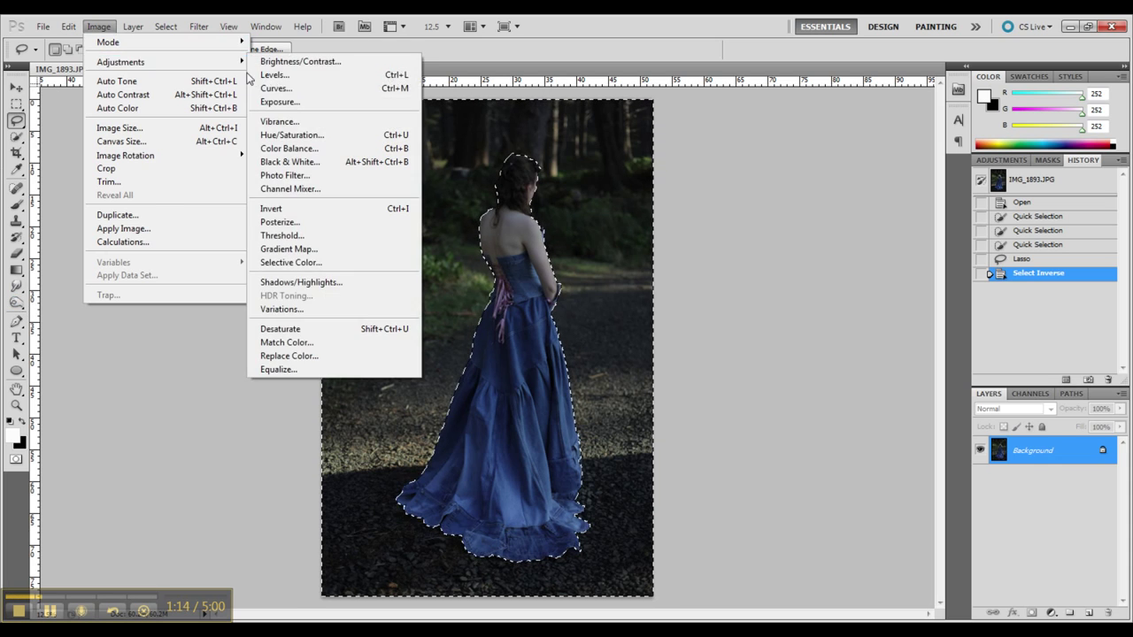
left_click(298, 80)
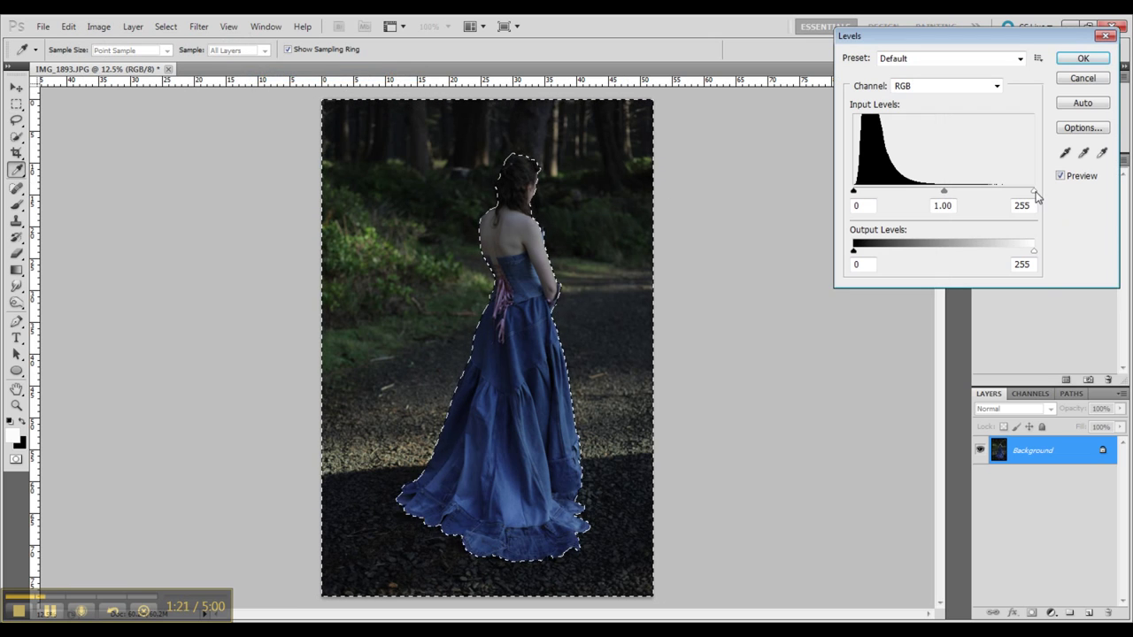
left_click_drag(1033, 191, 1006, 202)
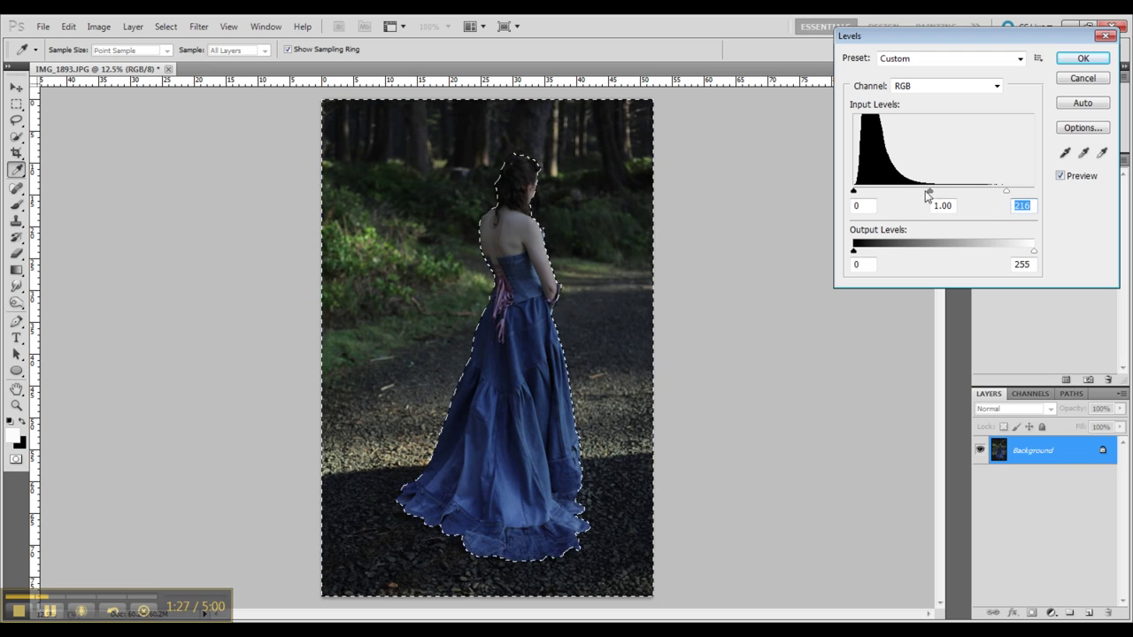
mouse_move(927, 195)
left_mouse_down()
mouse_move(912, 197)
mouse_move(924, 198)
left_mouse_up()
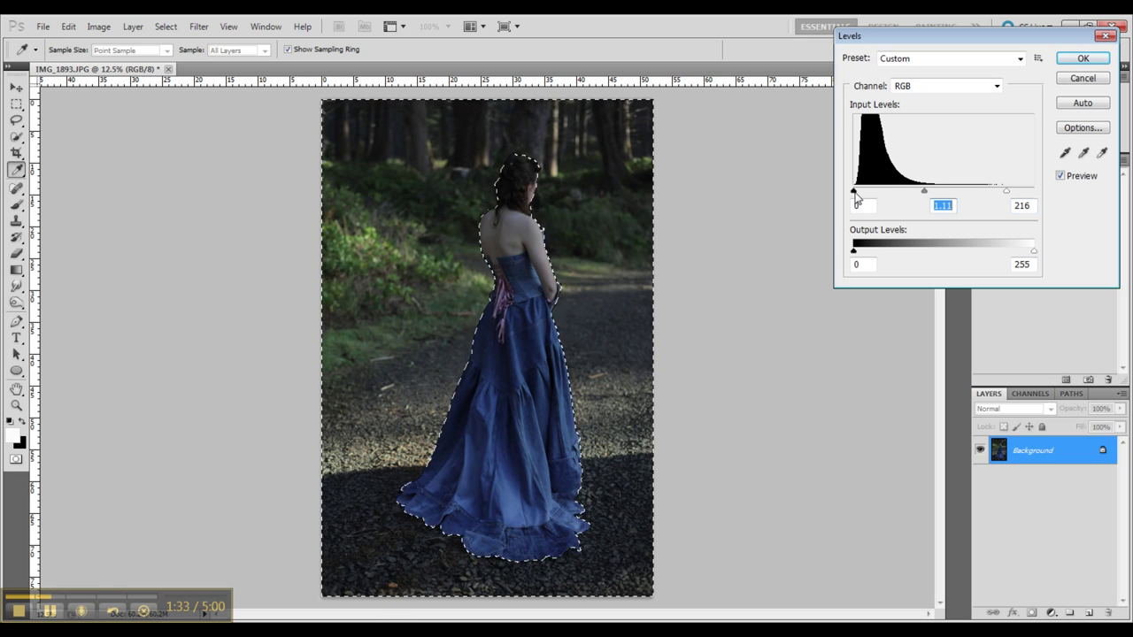
left_click_drag(856, 196, 816, 192)
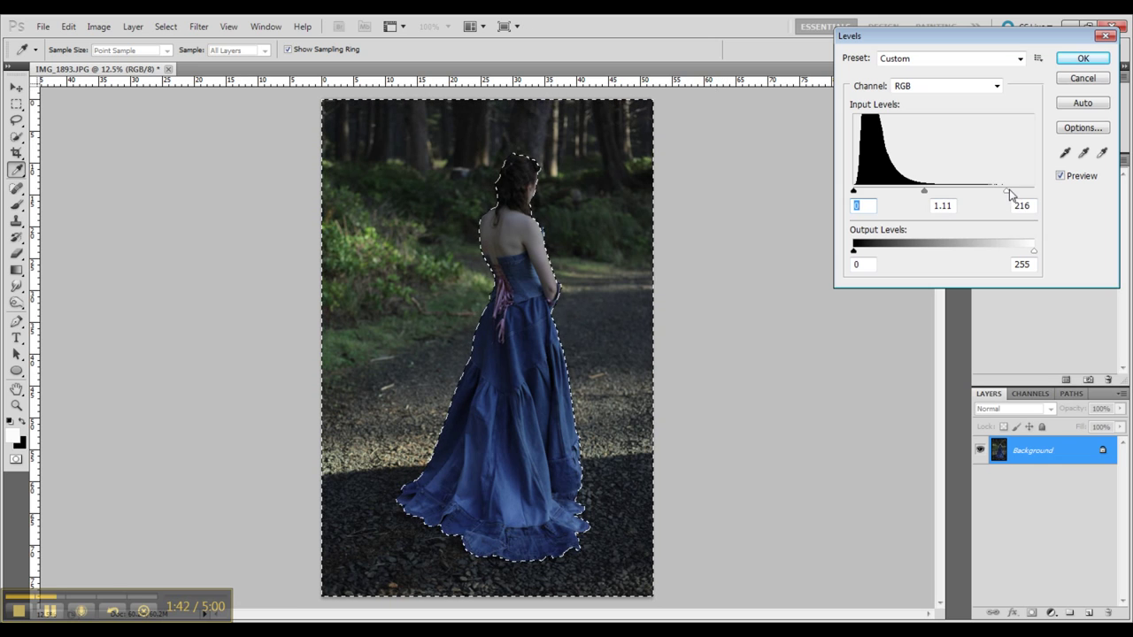
mouse_move(1005, 193)
left_mouse_down()
mouse_move(975, 196)
mouse_move(1009, 202)
left_mouse_up()
left_click(1075, 59)
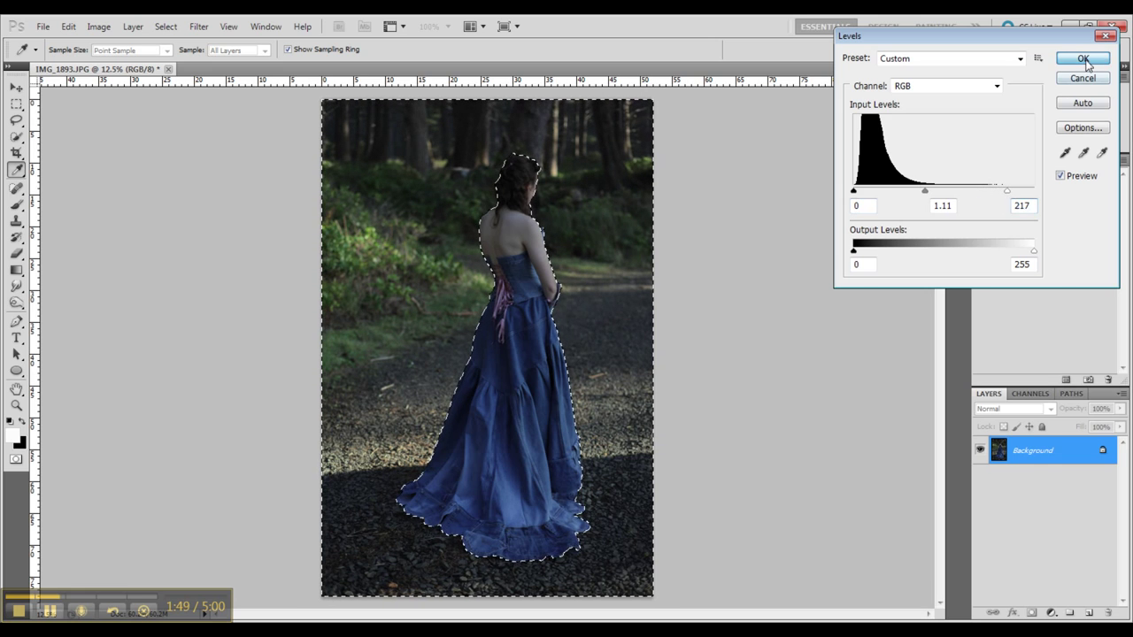
- Invert the selection back onto the woman
right_click(493, 433)
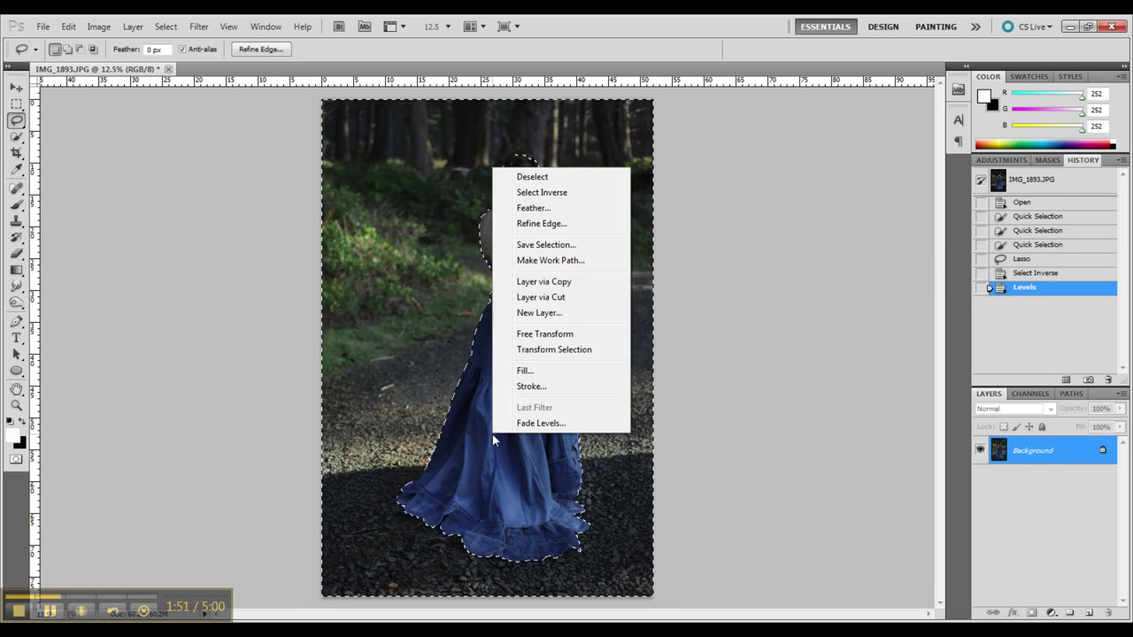
left_click(849, 403)
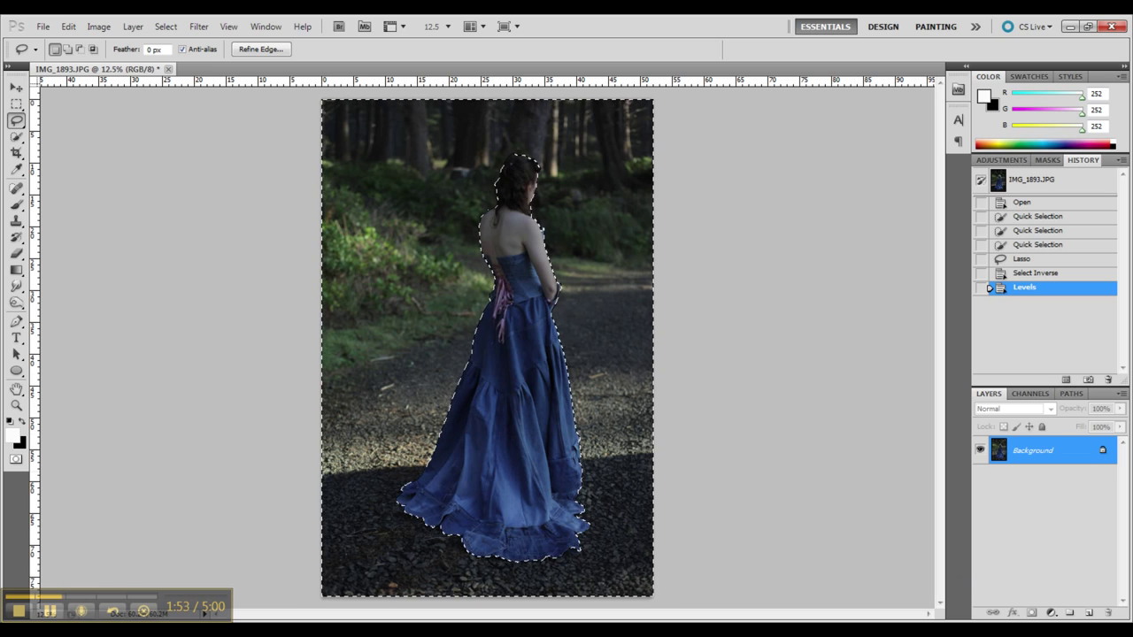
key("ctrl+shift+i")
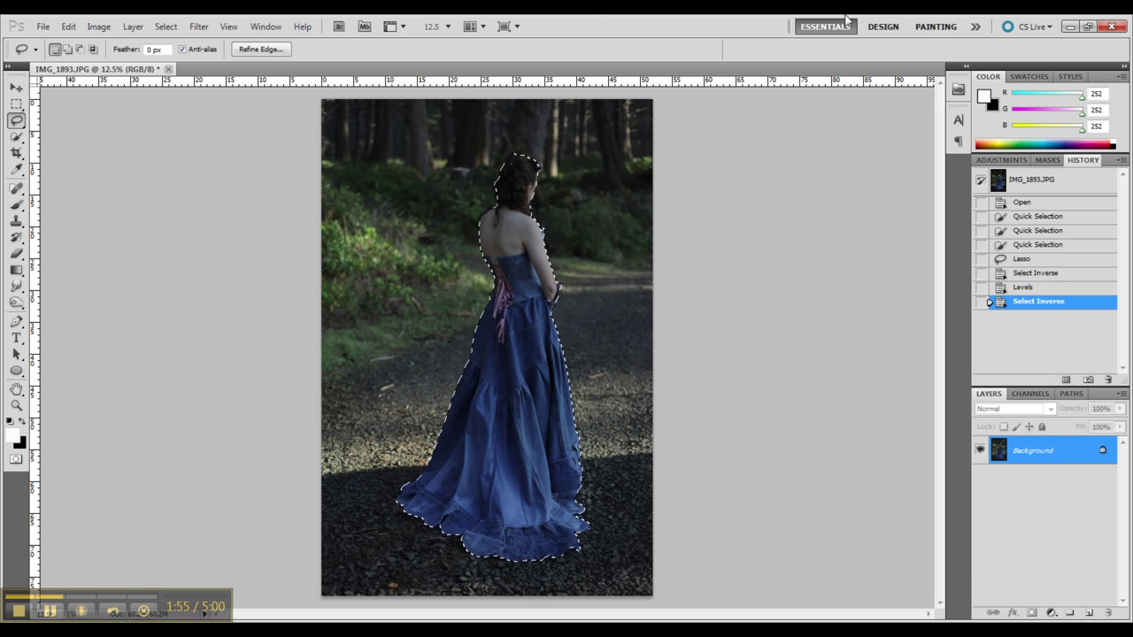
- Brighten the woman with an upward-bowed Curves adjustment, then deselect
left_click(99, 26)
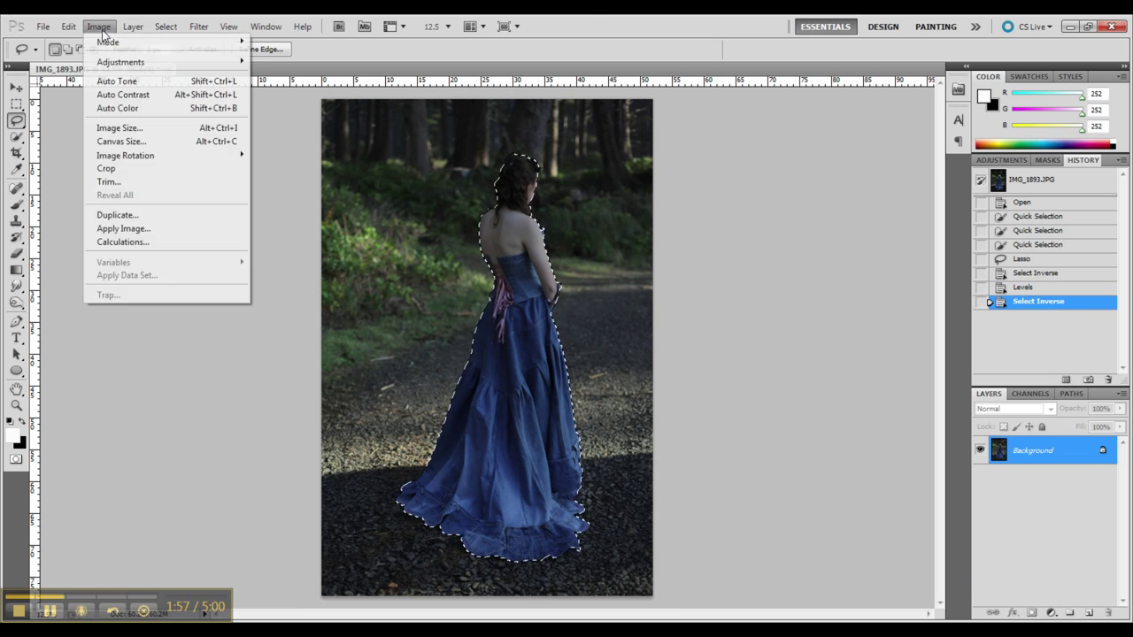
mouse_move(125, 64)
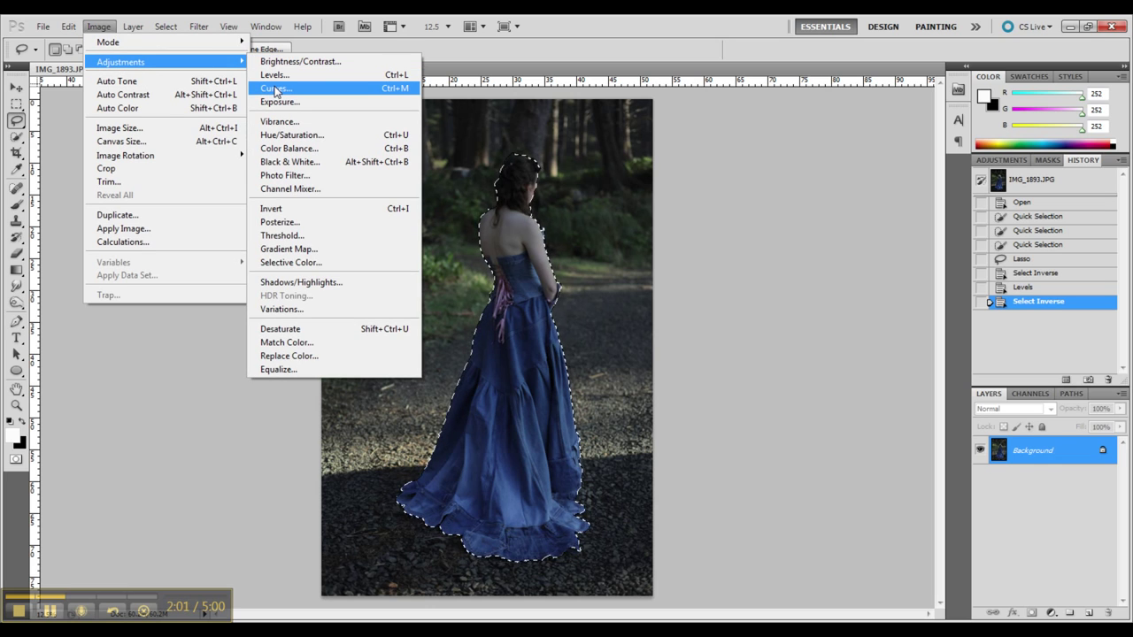
left_click(275, 90)
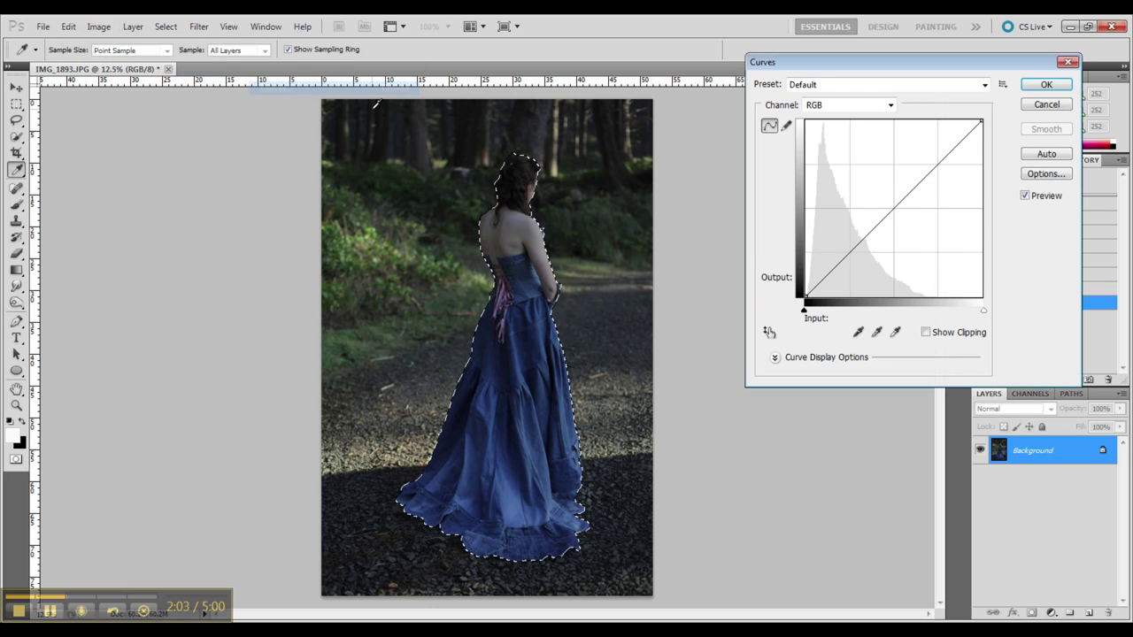
left_click_drag(896, 205, 931, 140)
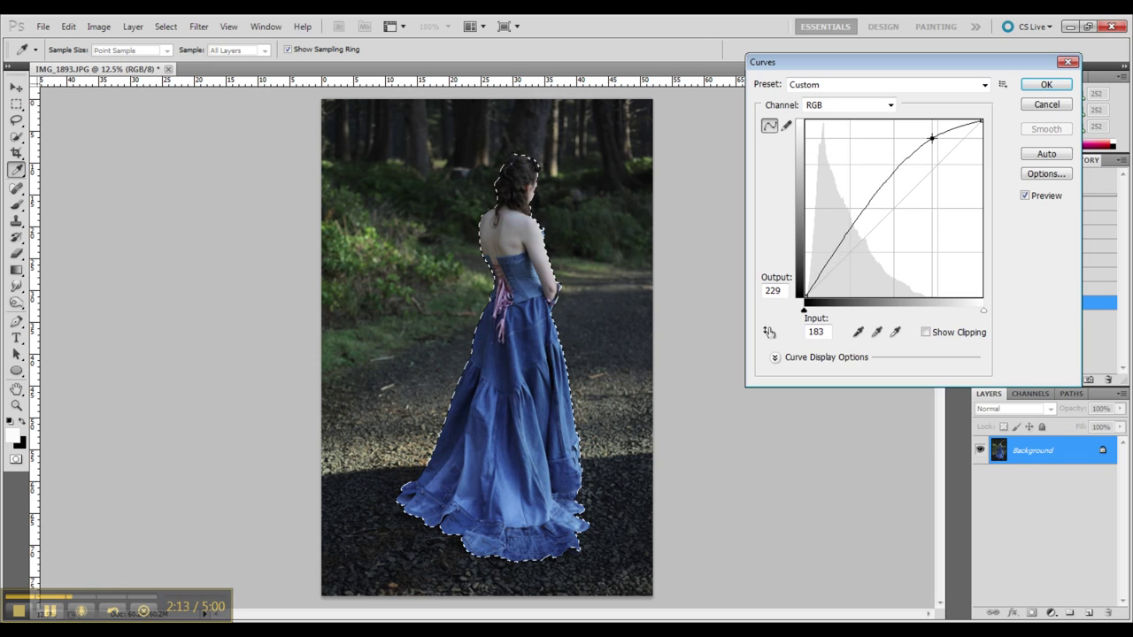
left_click_drag(855, 227, 857, 229)
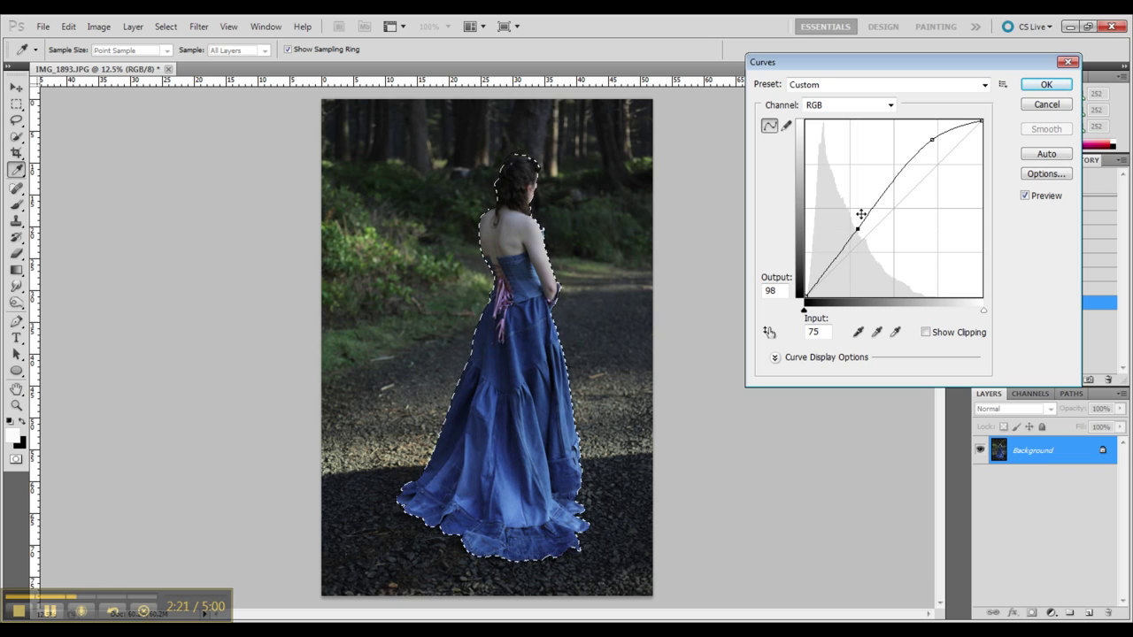
left_click(1046, 84)
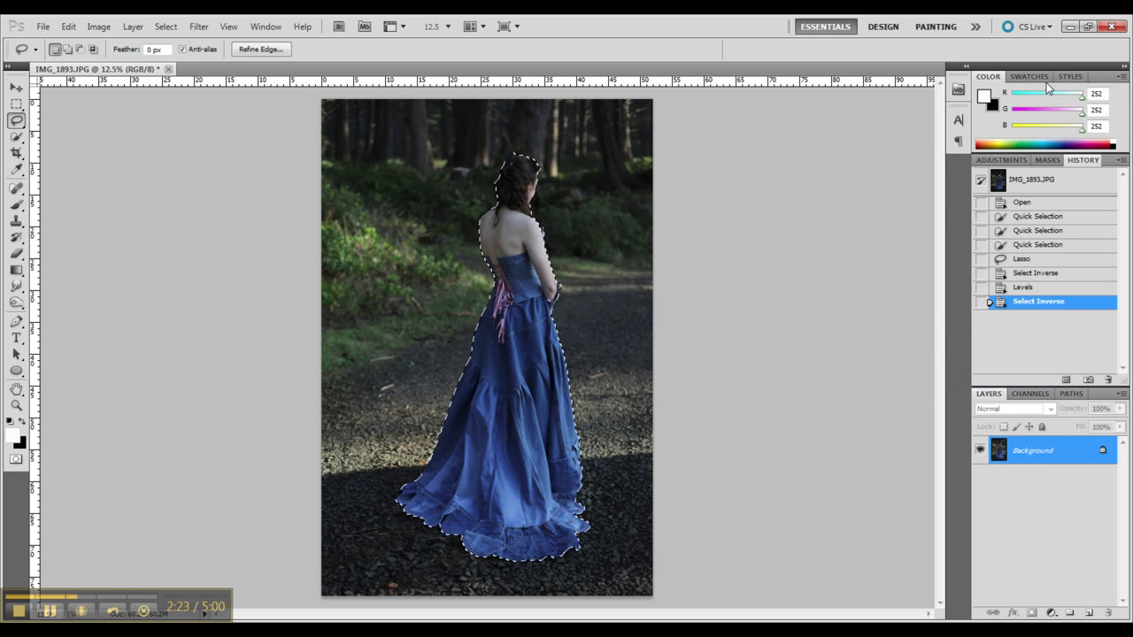
right_click(531, 321)
left_click(561, 330)
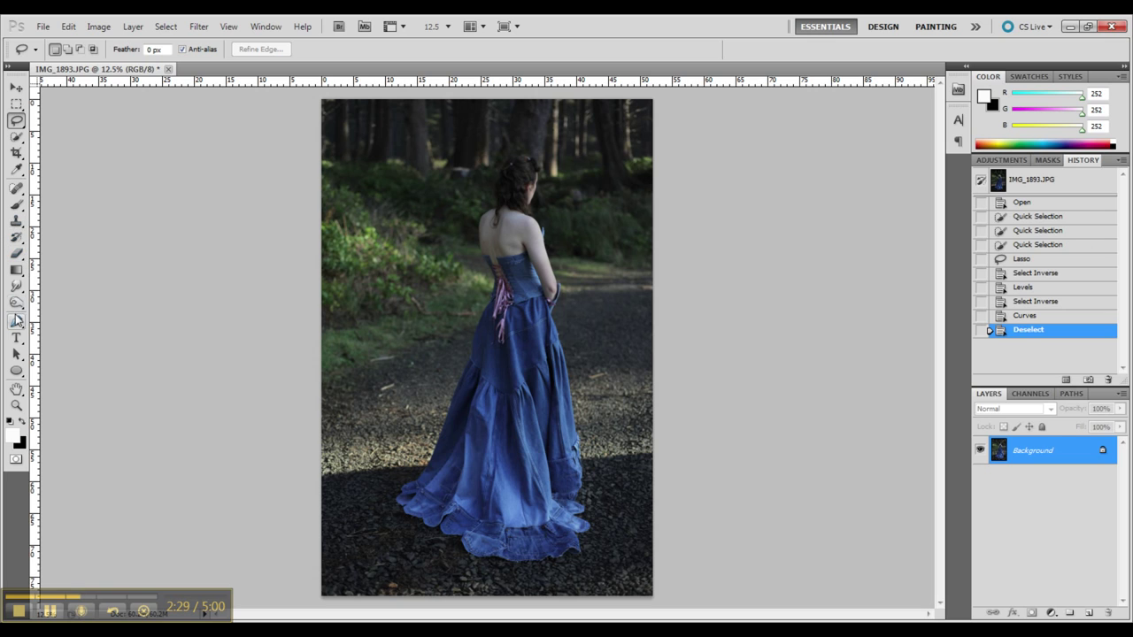
- Choose the Dodge Tool with a 57 px brush and zoom in on the woman
left_click_drag(16, 303, 63, 304)
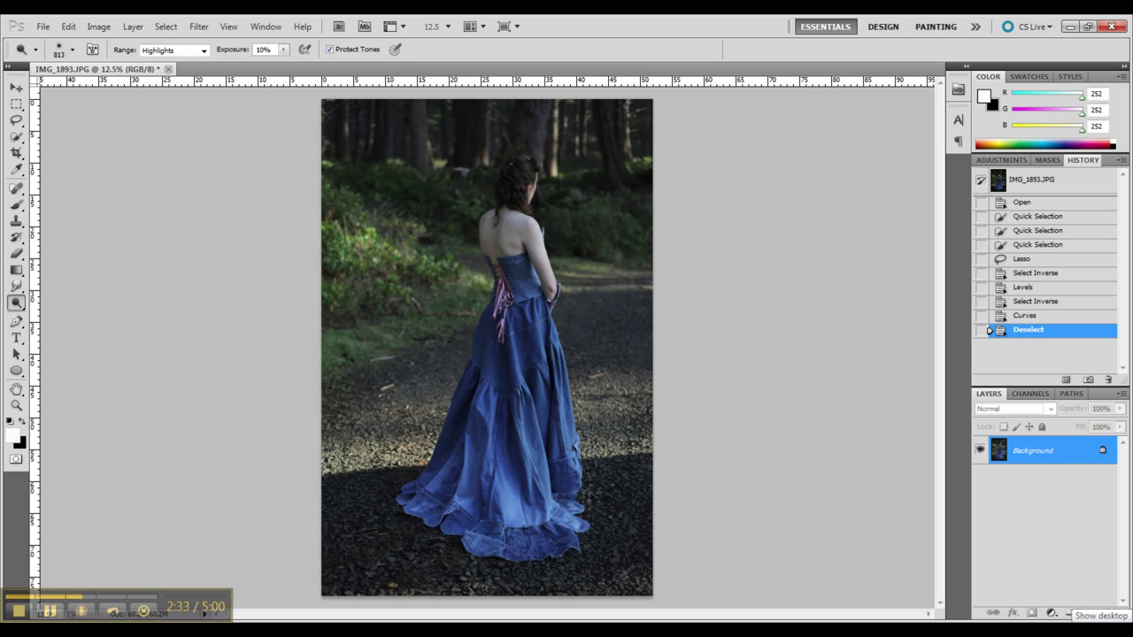
key("ctrl+plus")
key("ctrl+plus")
key("ctrl+plus")
key("ctrl+plus")
key("ctrl+plus")
key("ctrl+plus")
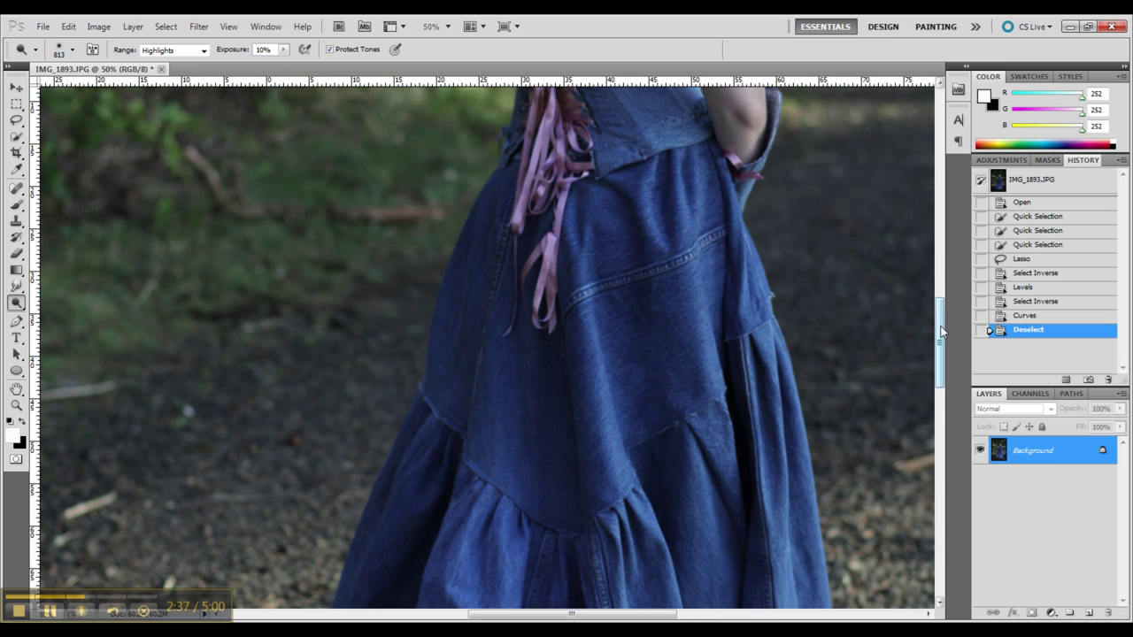
left_click_drag(945, 324, 943, 199)
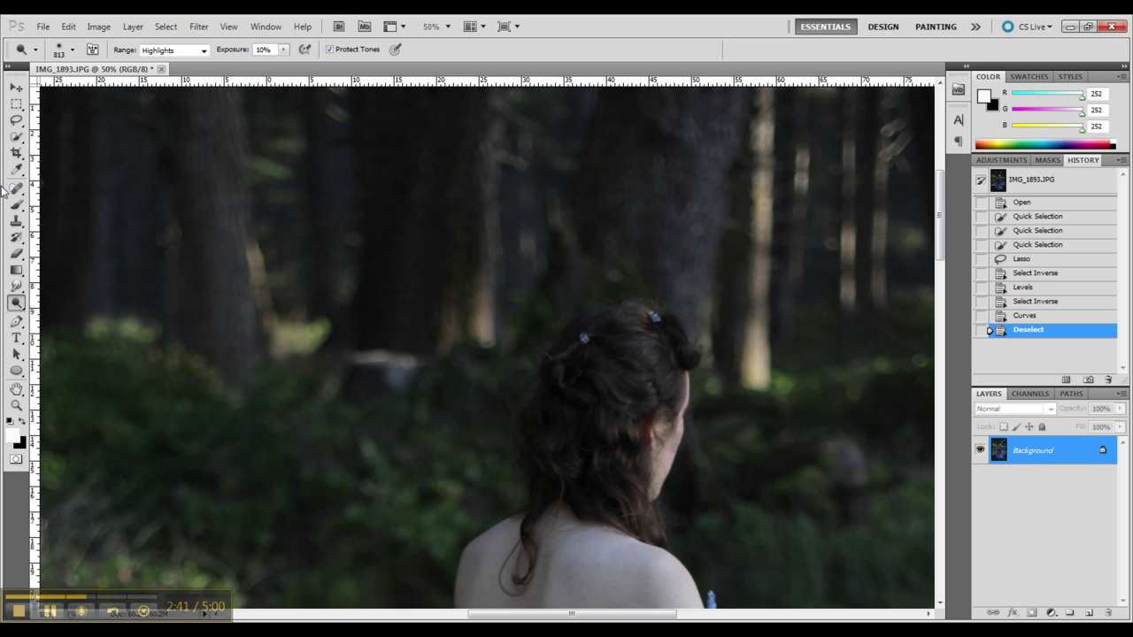
right_click(16, 302)
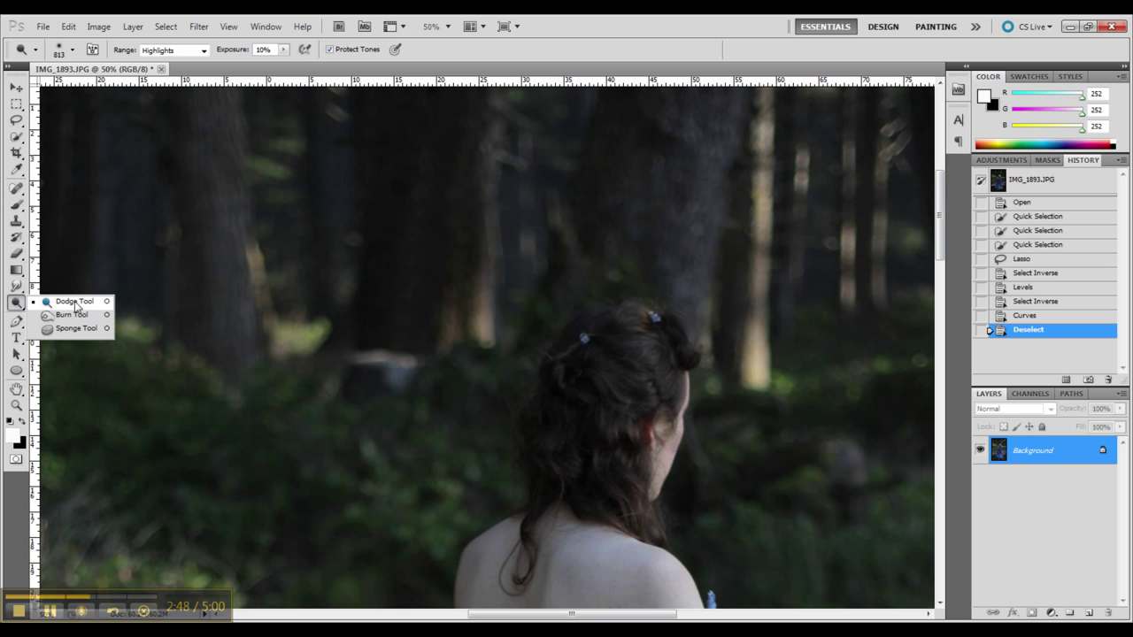
left_click(76, 304)
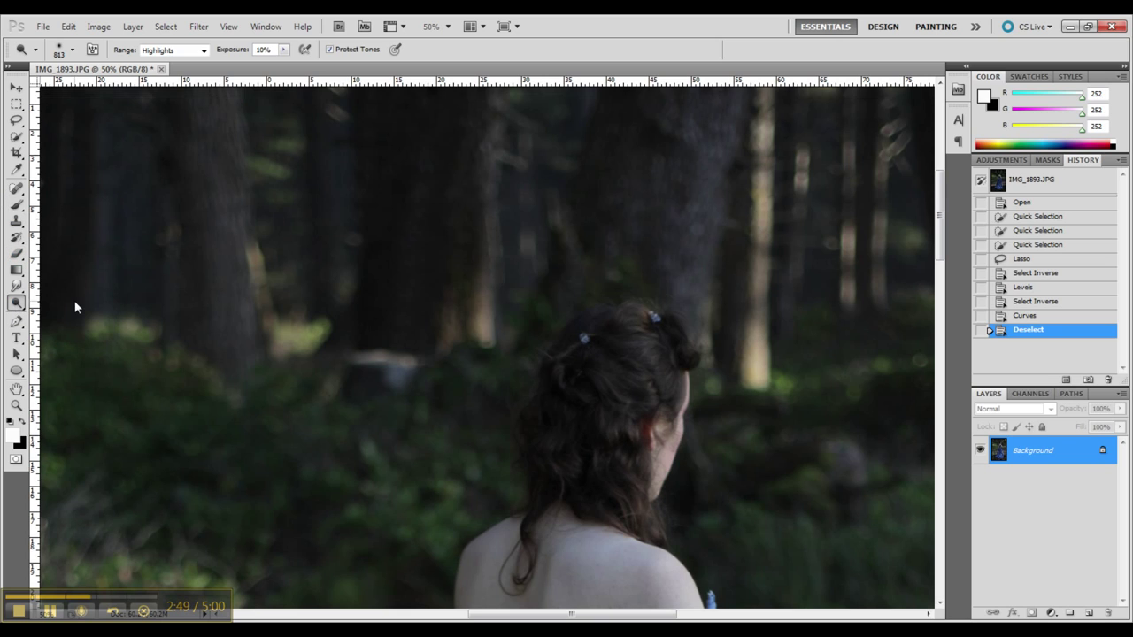
left_click(73, 49)
left_click_drag(75, 88, 60, 88)
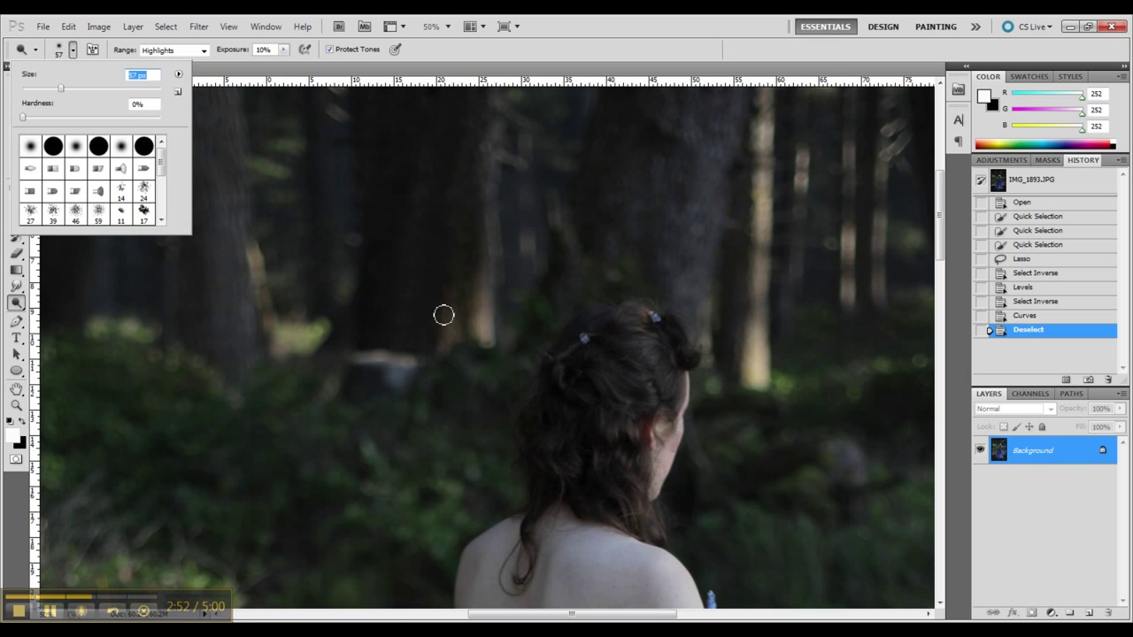
key("Return")
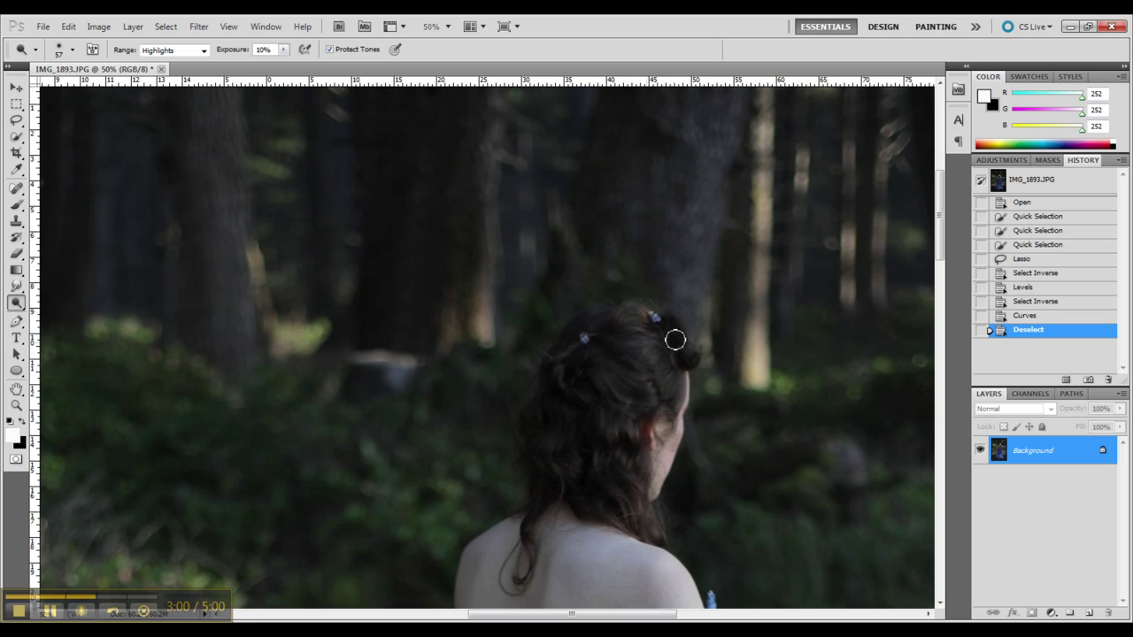
- Lighten the hair highlights with three dodge strokes
mouse_move(686, 350)
left_mouse_down()
mouse_move(663, 321)
mouse_move(700, 364)
mouse_move(680, 338)
left_mouse_up()
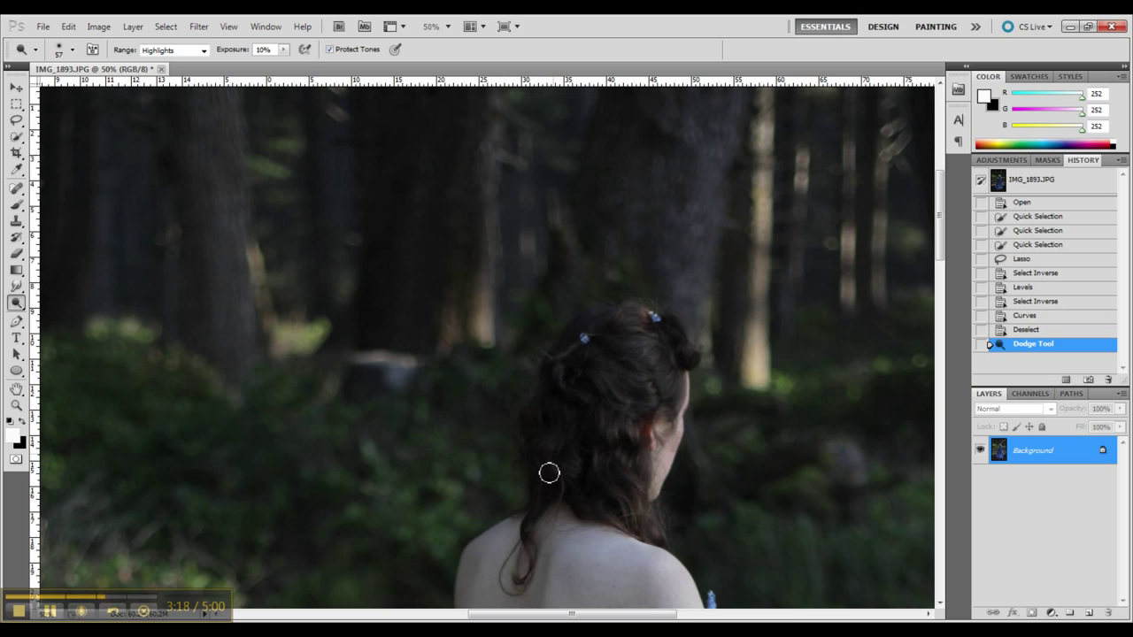
left_click_drag(549, 473, 572, 397)
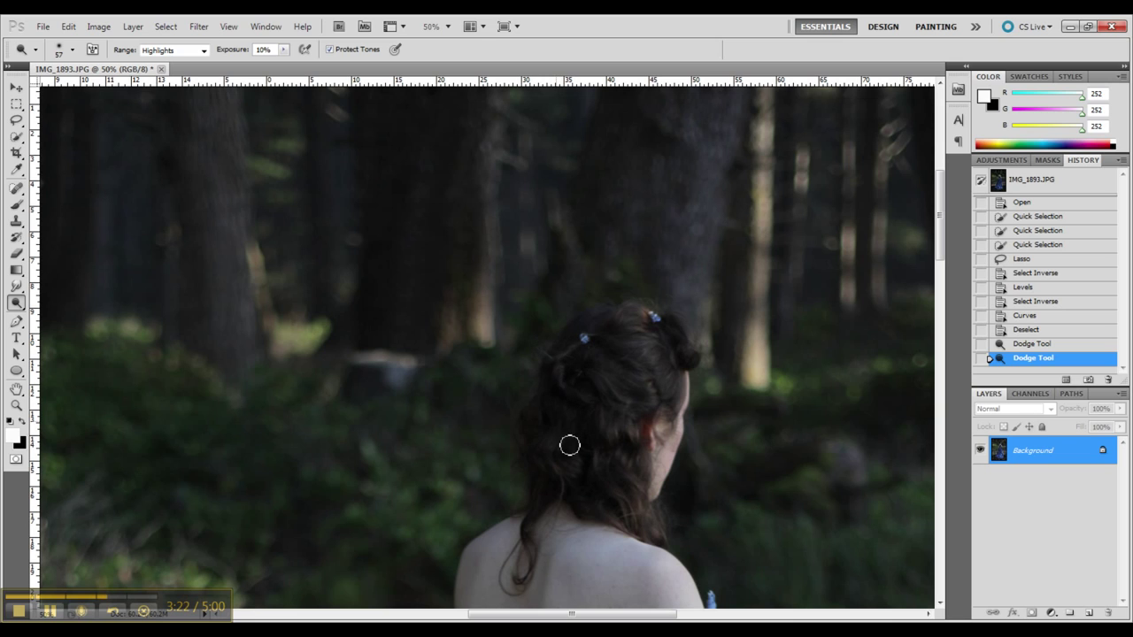
mouse_move(569, 445)
left_mouse_down()
mouse_move(611, 432)
mouse_move(637, 458)
left_mouse_up()
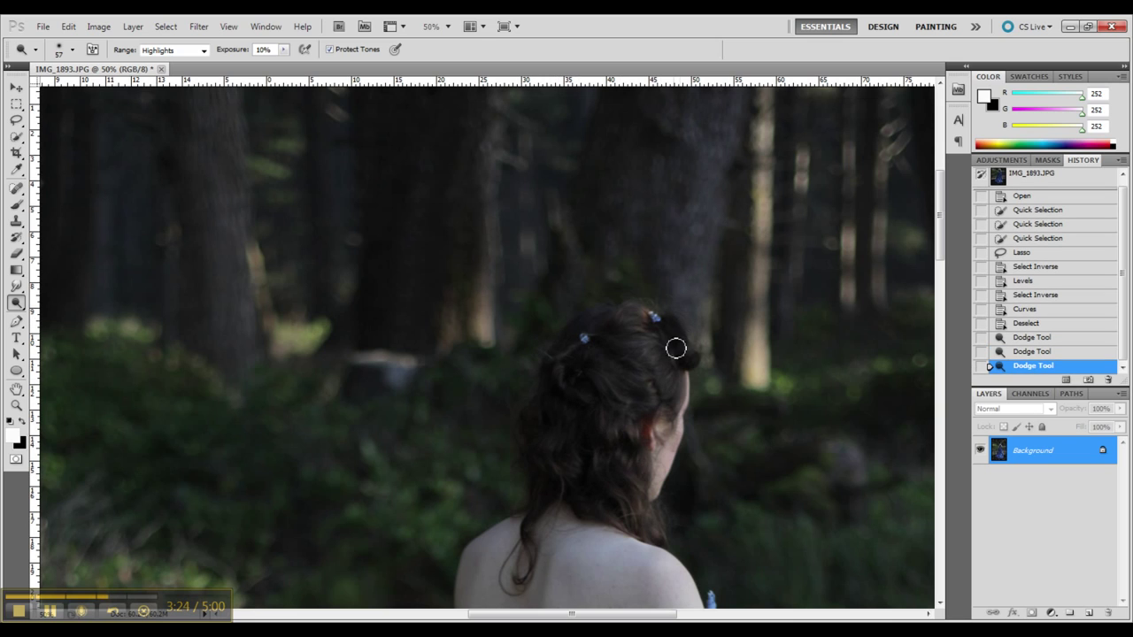
- Set the Dodge range to Midtones and dodge the hair with a 158 px brush
left_click(204, 50)
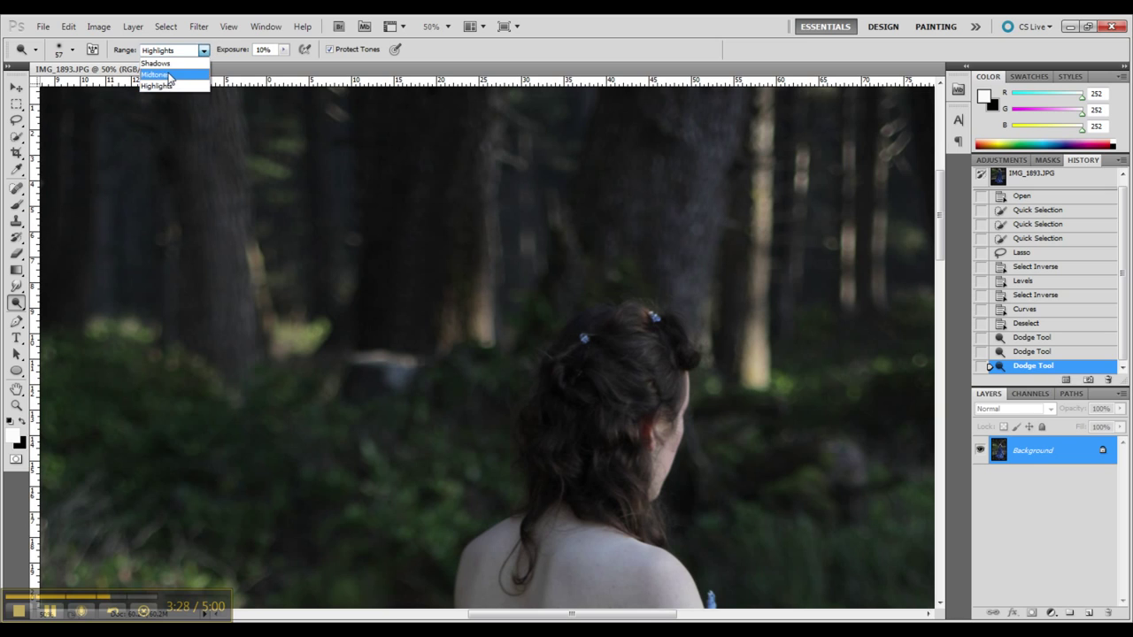
left_click(175, 75)
mouse_move(615, 318)
left_mouse_down()
mouse_move(620, 341)
mouse_move(667, 357)
mouse_move(663, 381)
mouse_move(678, 326)
mouse_move(650, 339)
mouse_move(593, 331)
mouse_move(551, 379)
mouse_move(572, 354)
mouse_move(588, 430)
mouse_move(643, 377)
mouse_move(642, 408)
mouse_move(536, 433)
mouse_move(526, 475)
mouse_move(635, 433)
mouse_move(615, 421)
mouse_move(612, 485)
mouse_move(643, 505)
mouse_move(559, 466)
mouse_move(578, 437)
mouse_move(587, 442)
left_mouse_up()
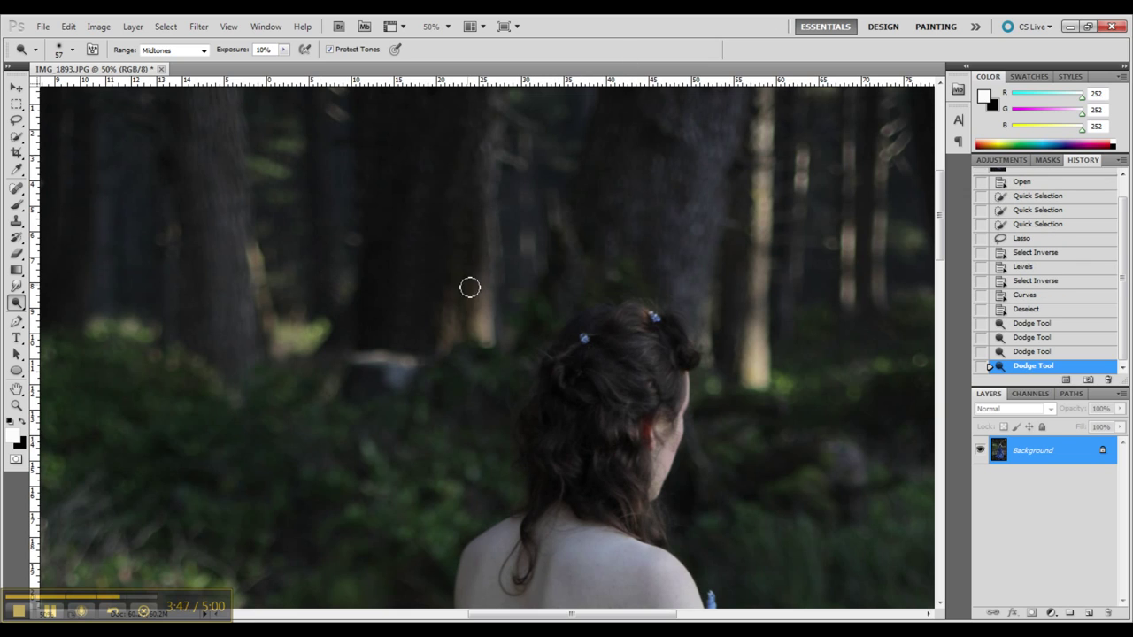
left_click(72, 49)
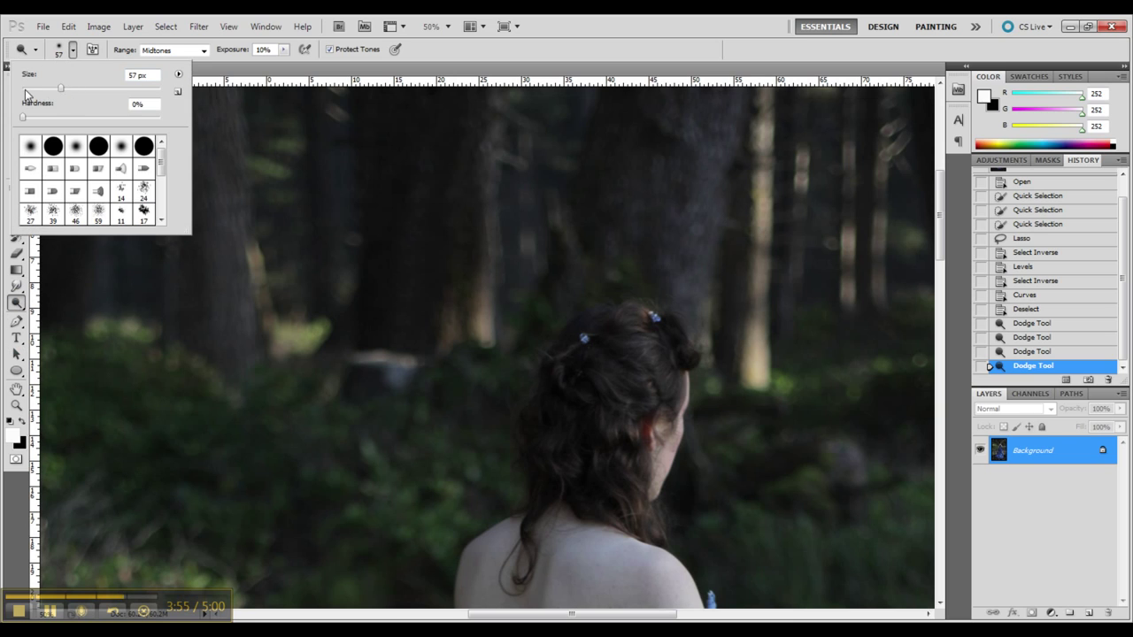
left_click_drag(60, 89, 48, 89)
type("158")
key("Return")
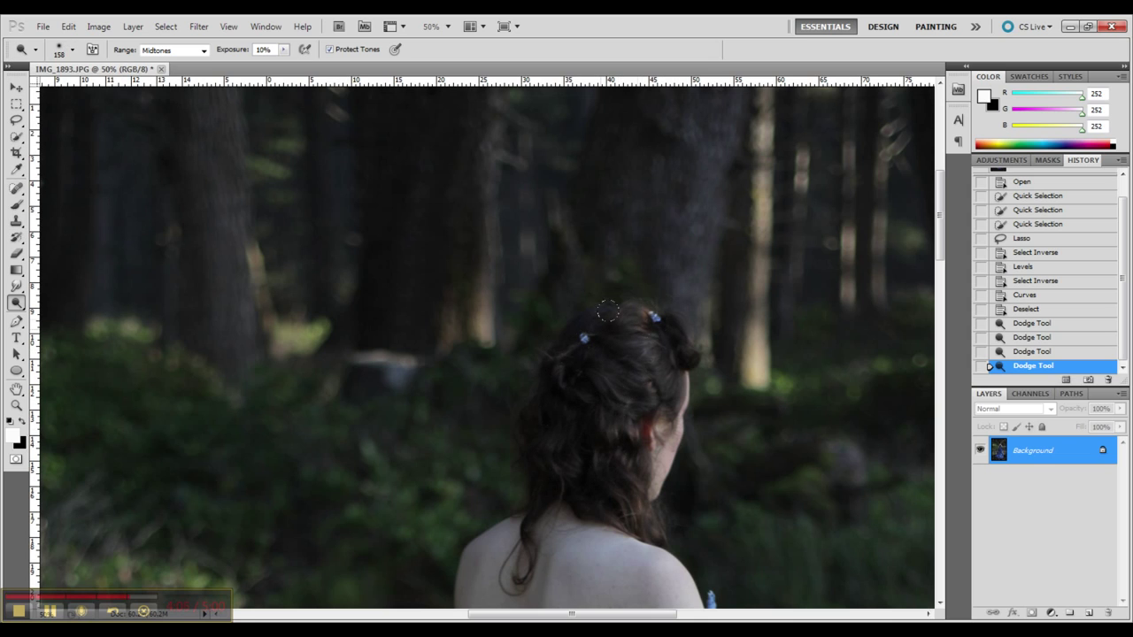
left_click_drag(549, 377, 557, 469)
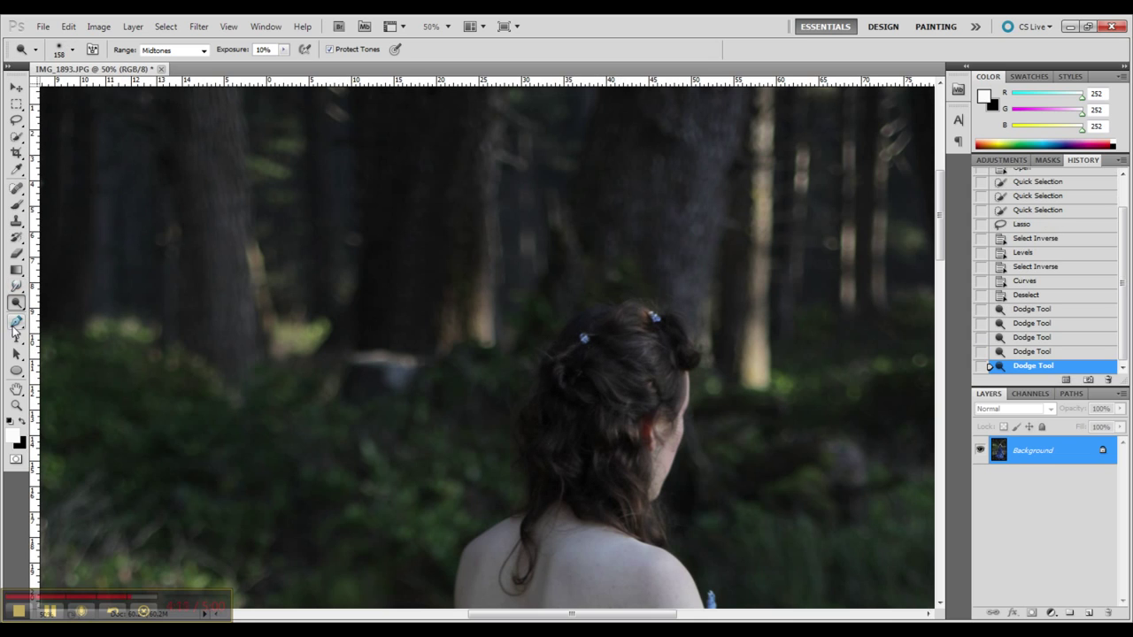
- Return the range to Highlights, dodge two more hair patches, and zoom out to the whole photo
right_click(16, 302)
left_click(62, 299)
left_click(203, 50)
left_click(156, 86)
left_click(506, 440)
left_click(203, 51)
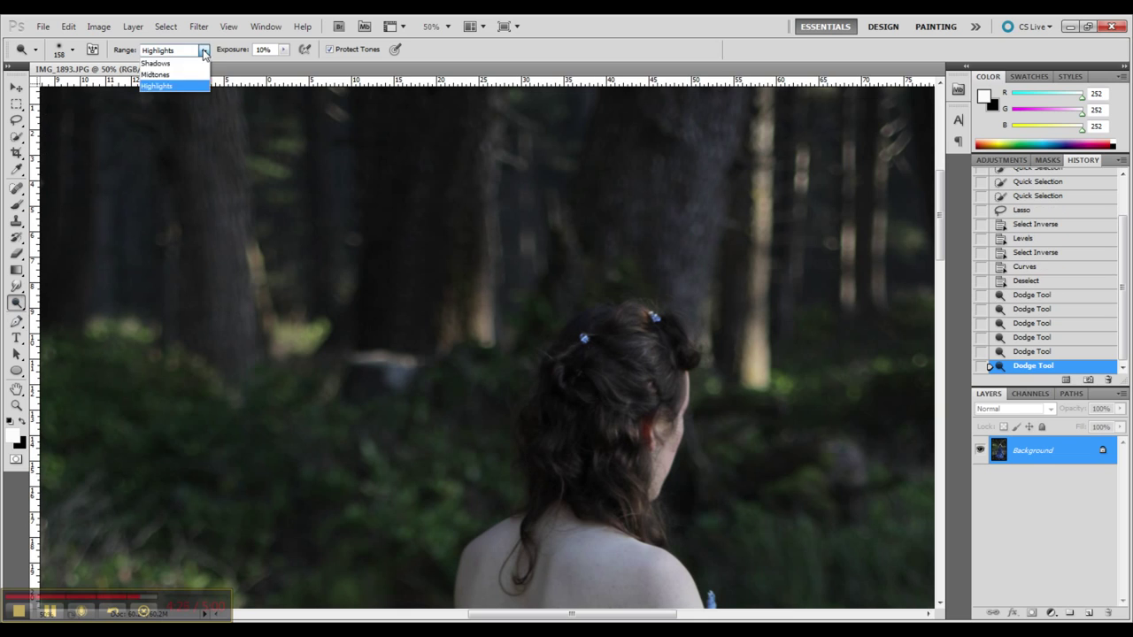
left_click(177, 88)
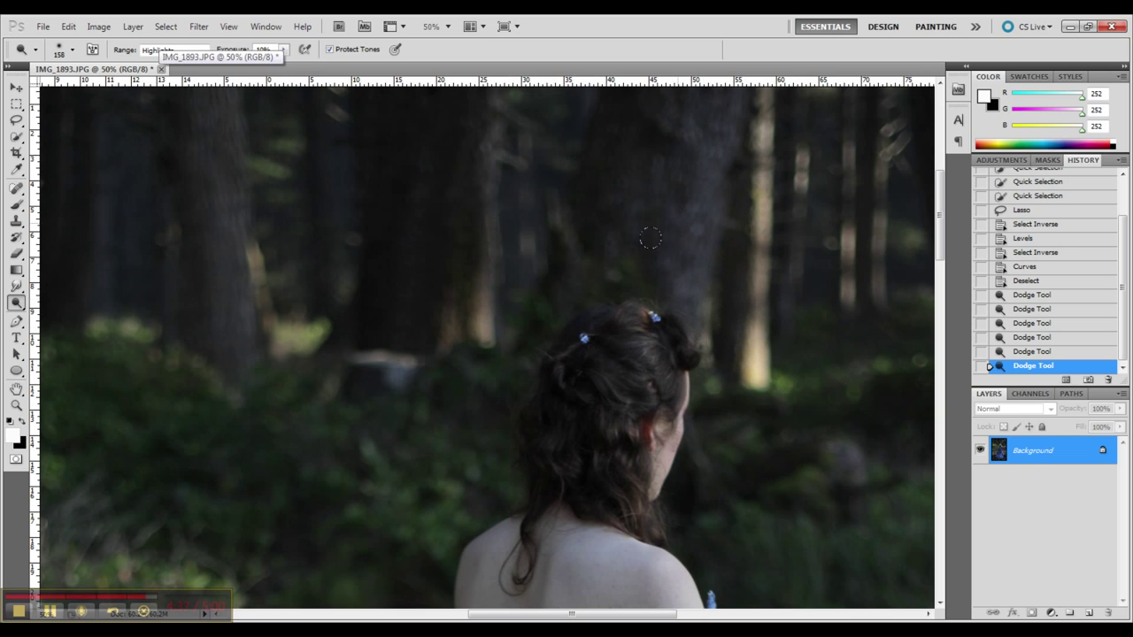
left_click(659, 159)
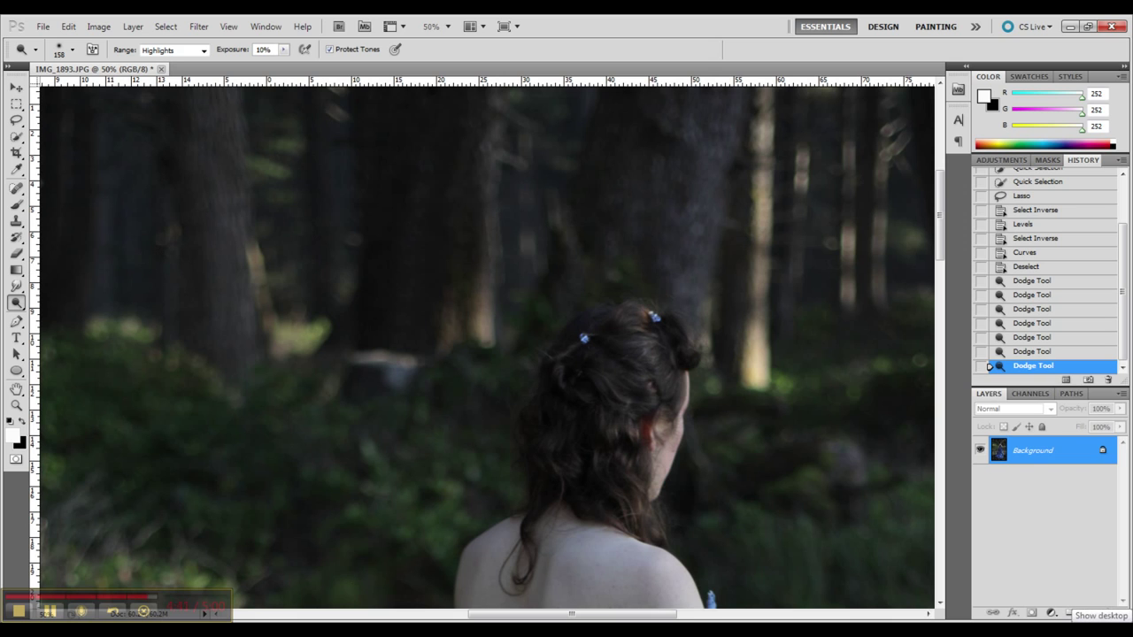
key("ctrl+minus")
key("ctrl+minus")
key("ctrl+minus")
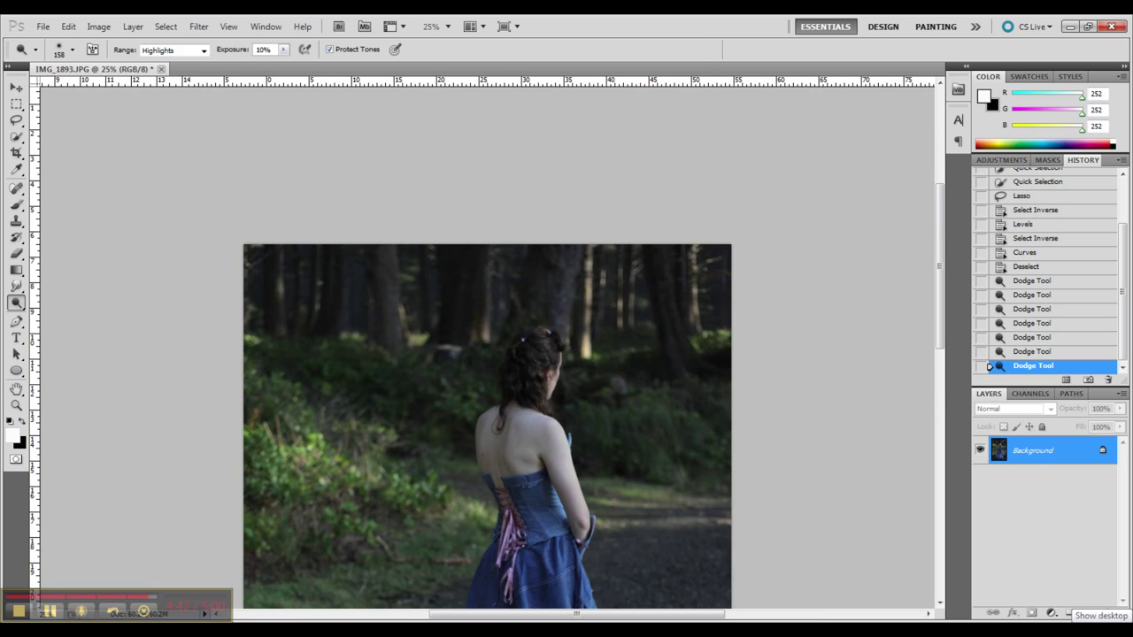
key("ctrl+minus")
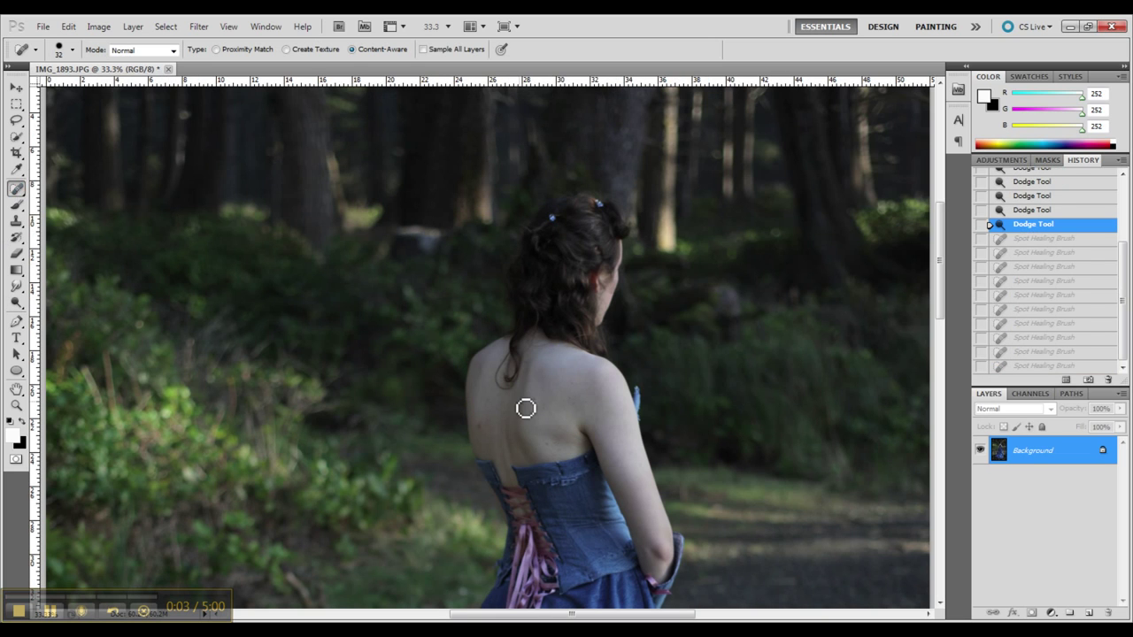
- Spot-heal the blemishes across the woman's back and near the corset
left_click(541, 407)
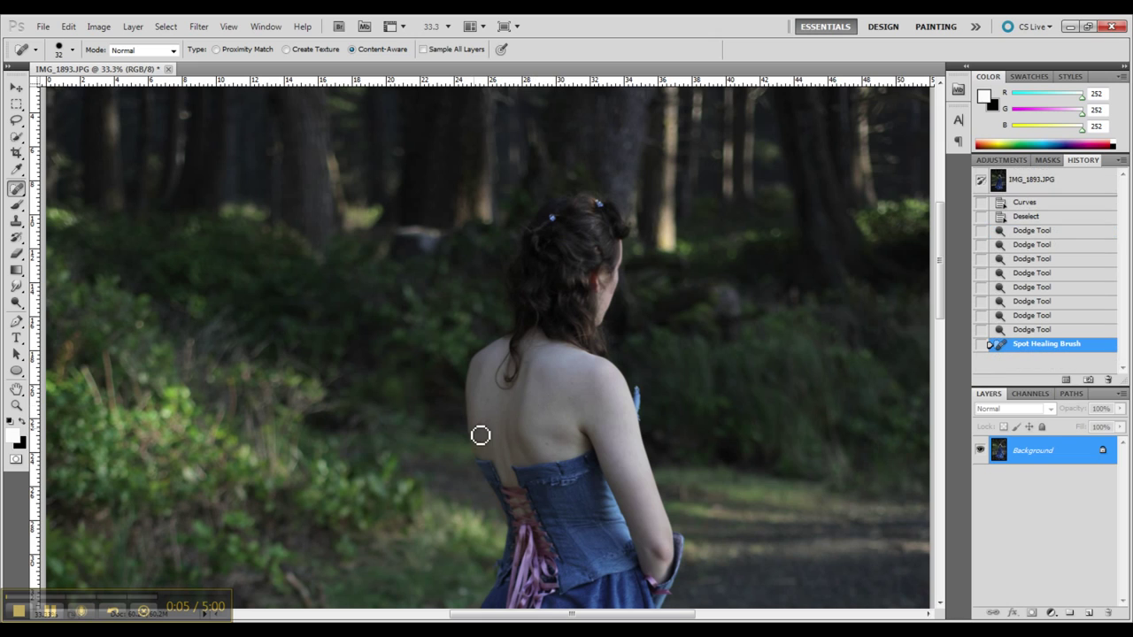
left_click(484, 434)
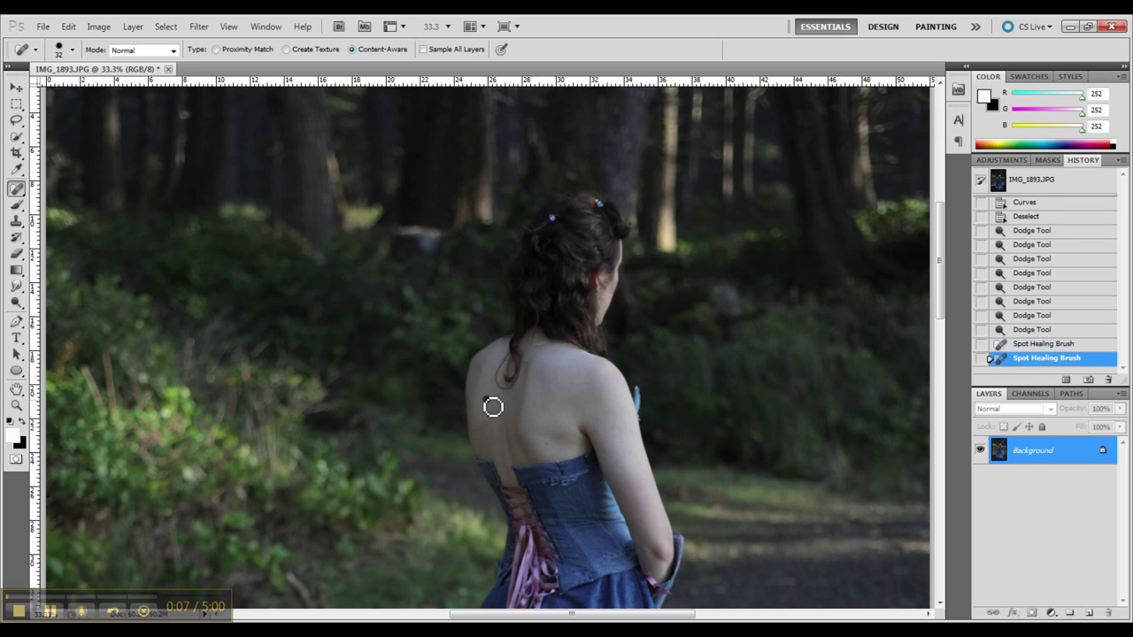
left_click(492, 407)
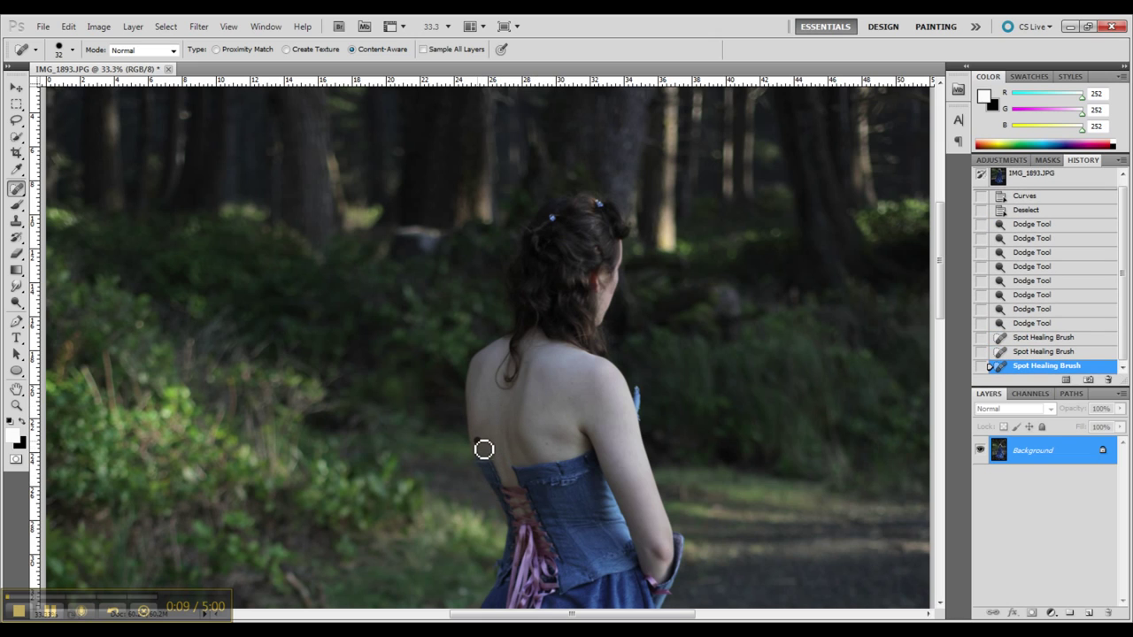
left_click(483, 448)
left_click(553, 451)
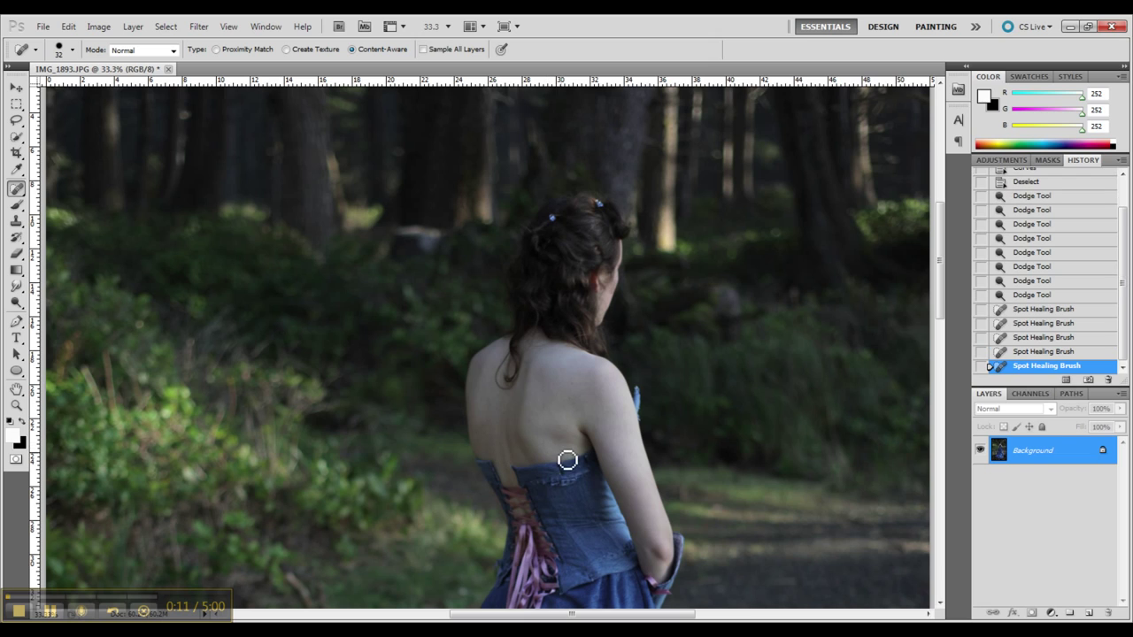
left_click(570, 459)
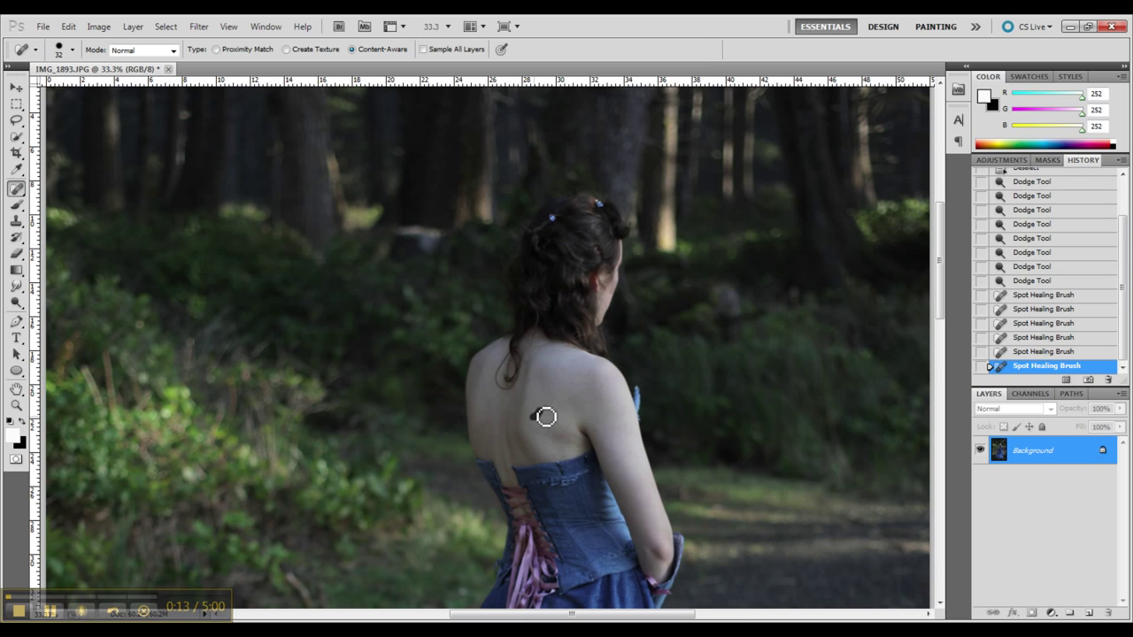
left_click(544, 415)
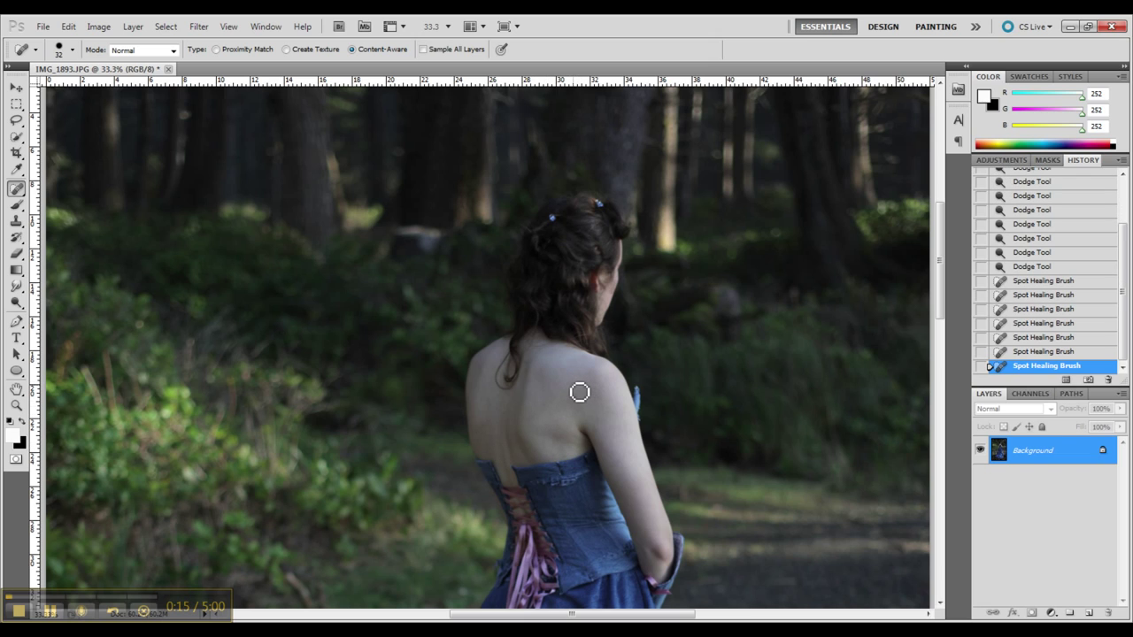
- Spot-heal the shoulder and remaining upper-back spots, then zoom out to the whole photo
left_click(575, 402)
left_click(572, 387)
left_click(561, 372)
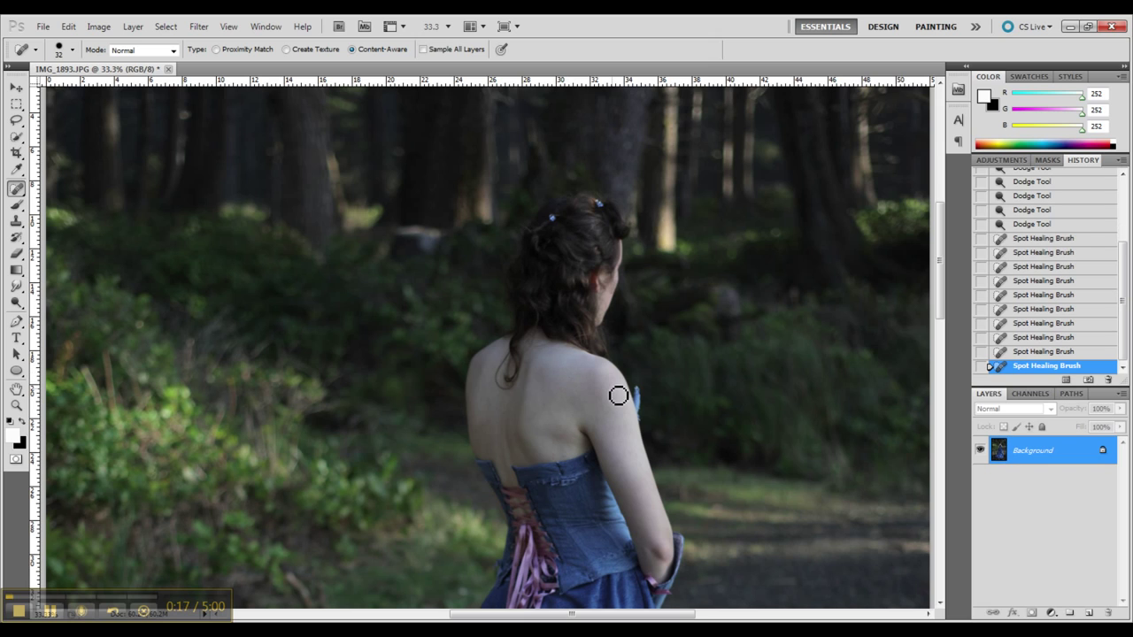
left_click(617, 395)
left_click(546, 408)
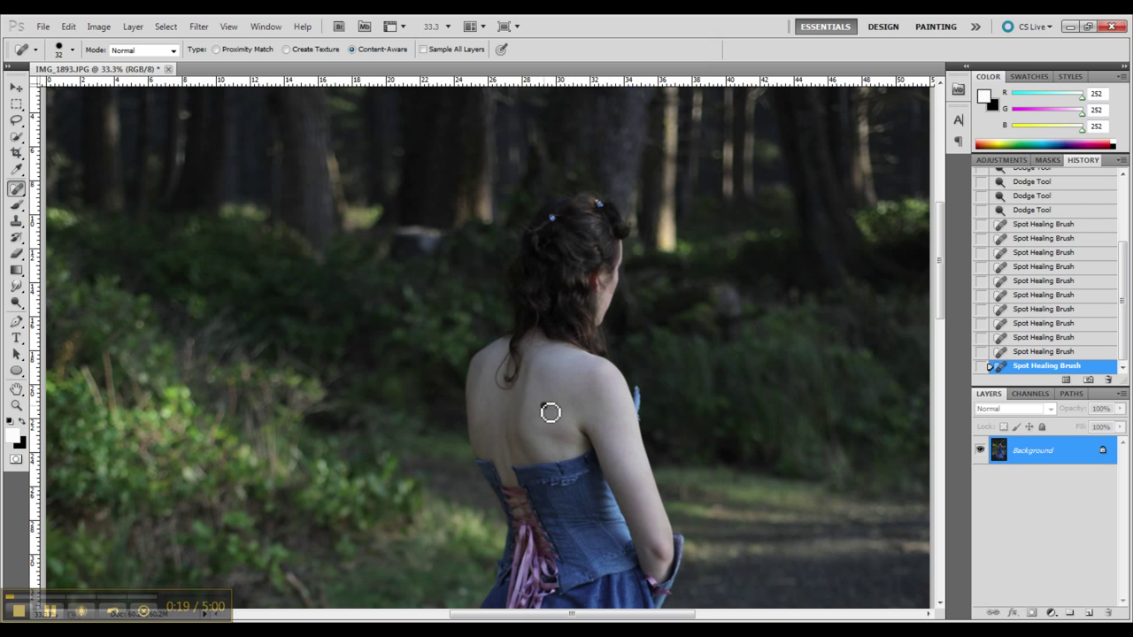
left_click(574, 464)
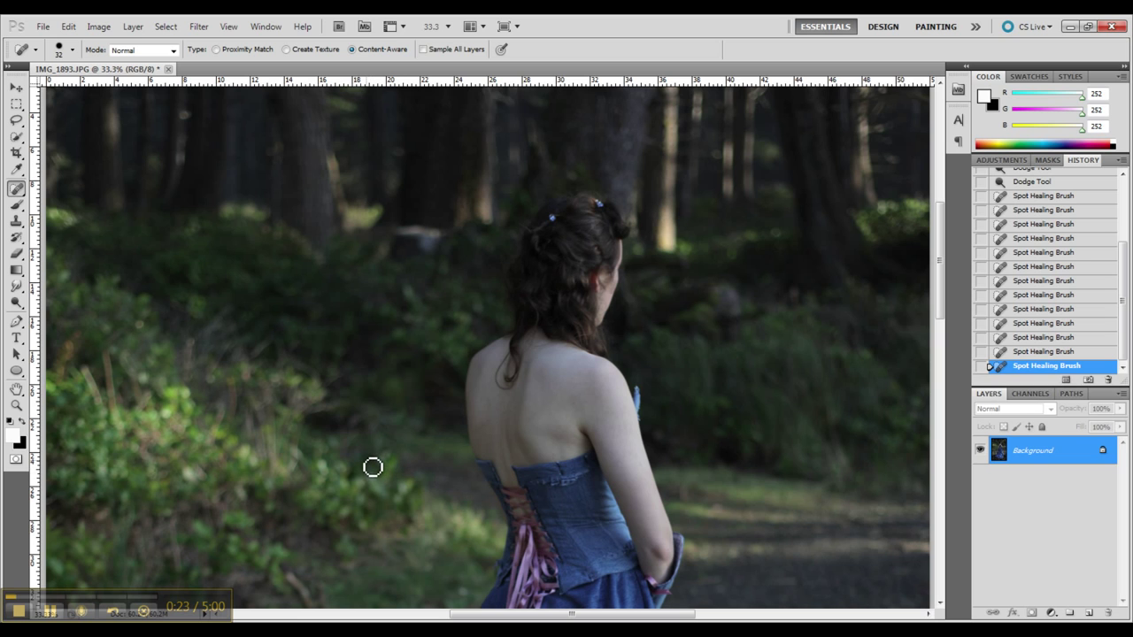
scroll(510, 473, "down", 5)
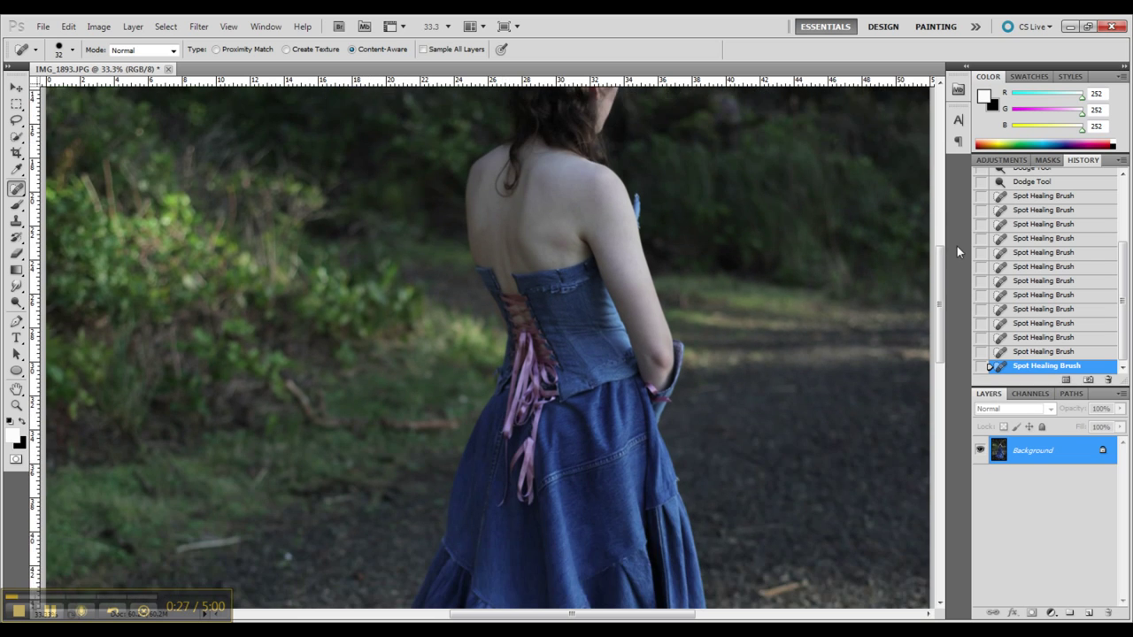
mouse_move(940, 266)
left_mouse_down()
mouse_move(918, 405)
mouse_move(925, 256)
left_mouse_up()
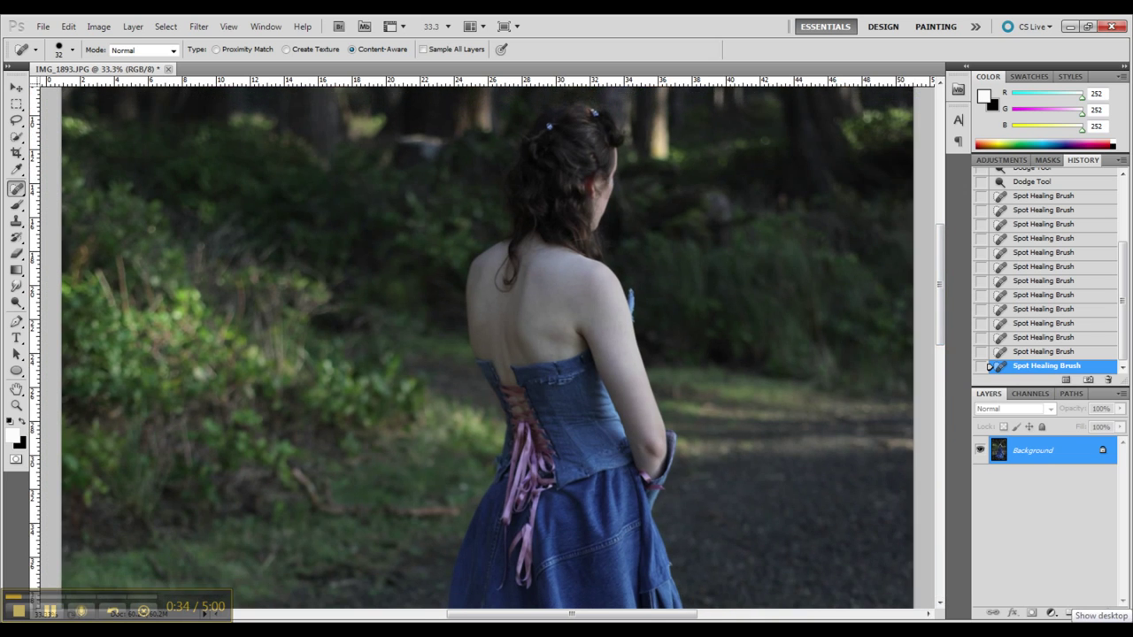
key("ctrl+minus")
key("ctrl+minus")
key("ctrl+minus")
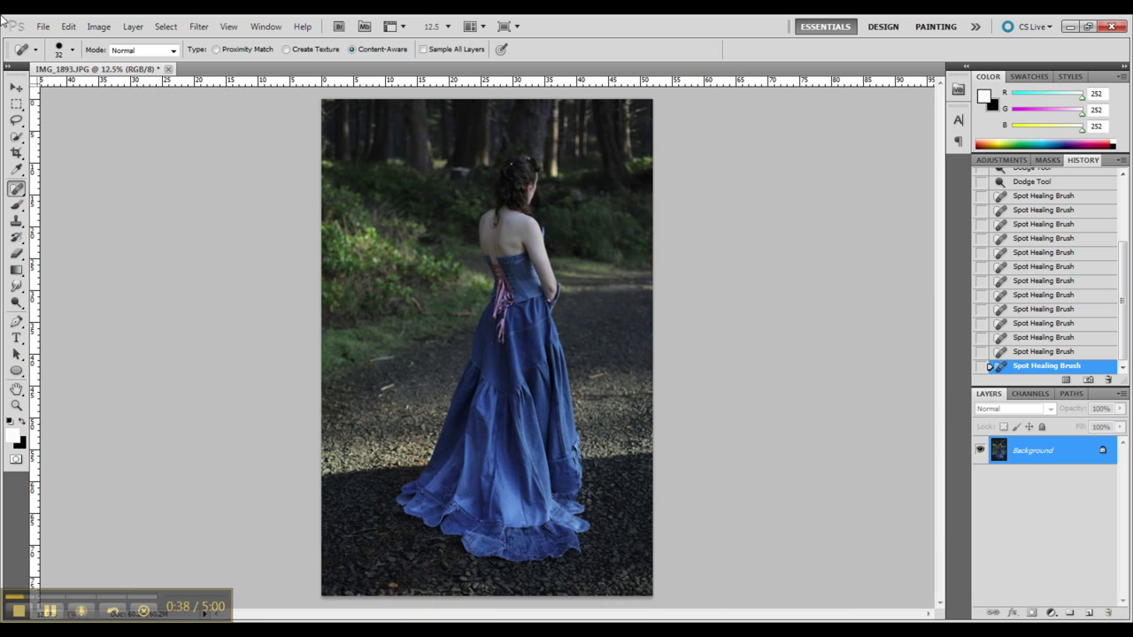
- Choose the Sponge Tool in Saturate mode with a 199 px brush
left_click_drag(16, 302, 69, 332)
left_click(172, 49)
left_click(160, 71)
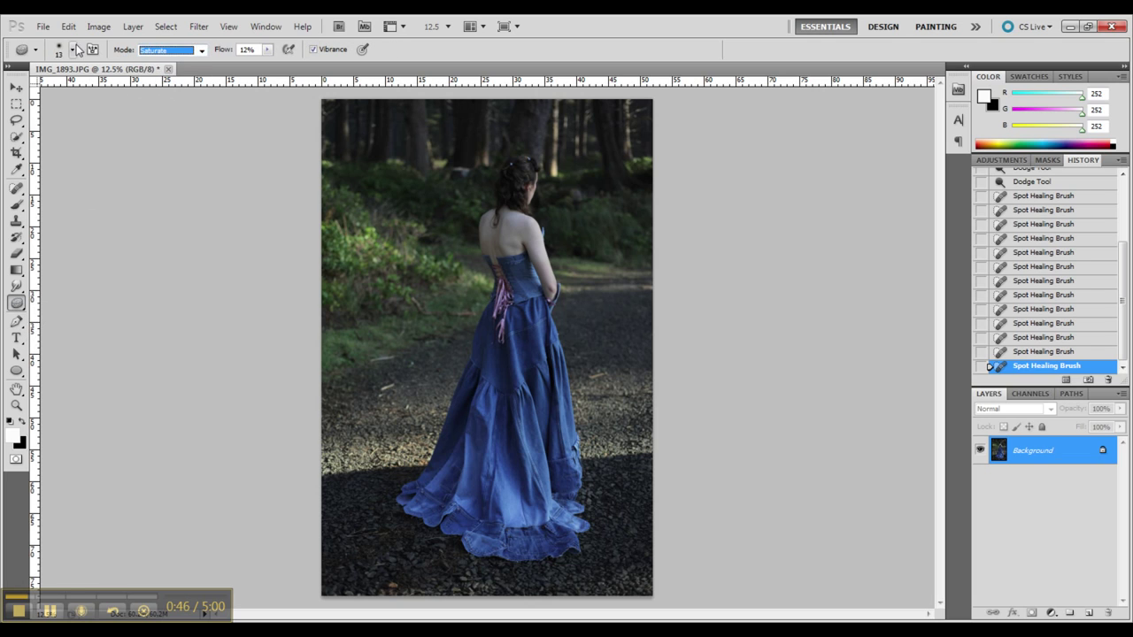
left_click(73, 49)
key("bracketright")
key("bracketright")
key("bracketright")
key("bracketright")
key("bracketright")
type("199")
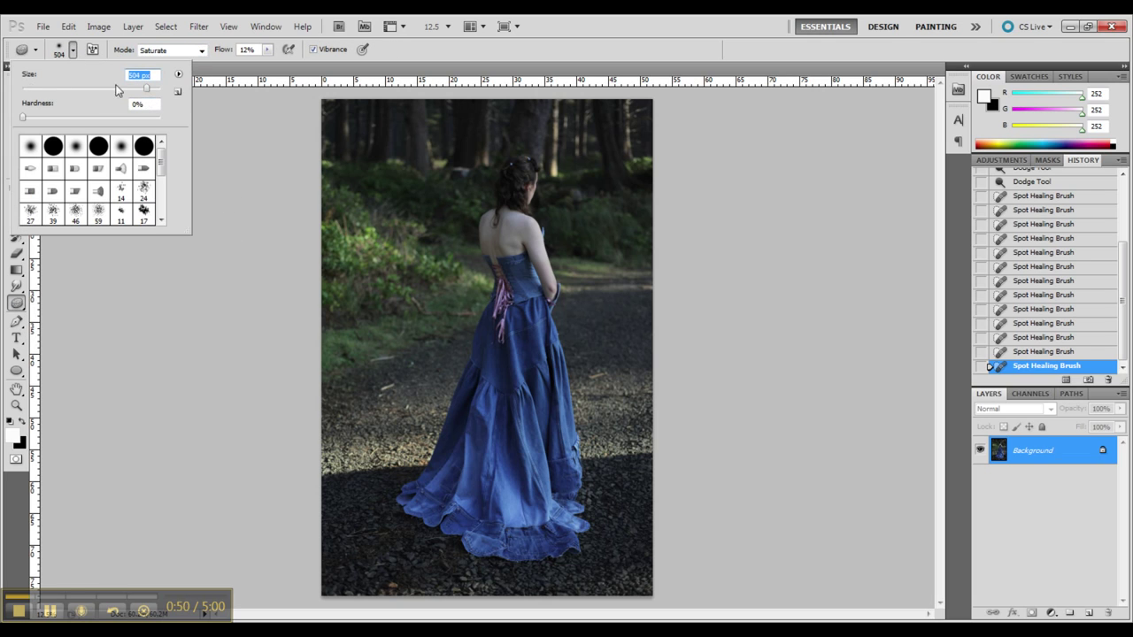
key("Return")
- Saturate the woman's hair with several sponge strokes down toward the neck
left_click_drag(511, 165, 515, 167)
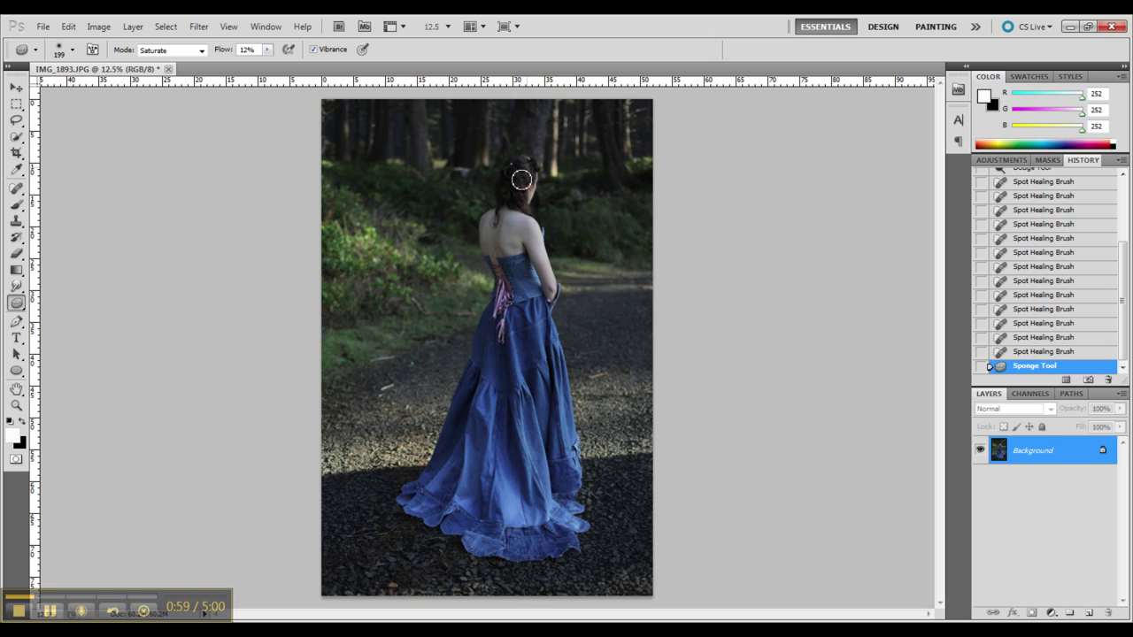
mouse_move(523, 173)
left_mouse_down()
mouse_move(513, 169)
mouse_move(505, 195)
mouse_move(521, 177)
left_mouse_up()
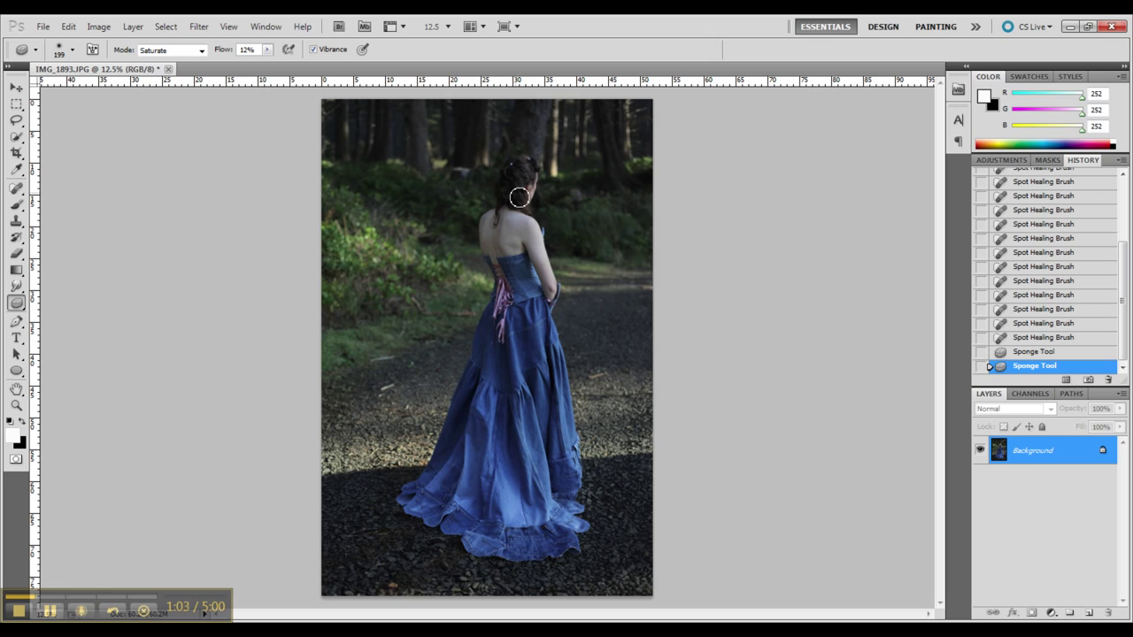
left_click_drag(514, 178, 513, 190)
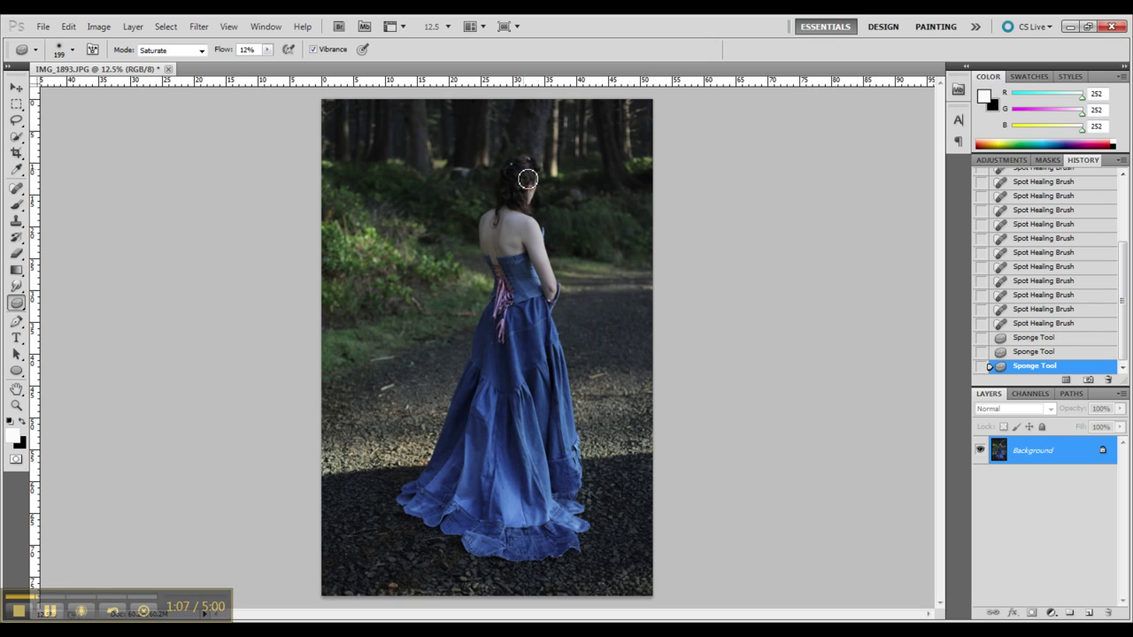
mouse_move(532, 170)
left_mouse_down()
mouse_move(506, 201)
mouse_move(523, 166)
left_mouse_up()
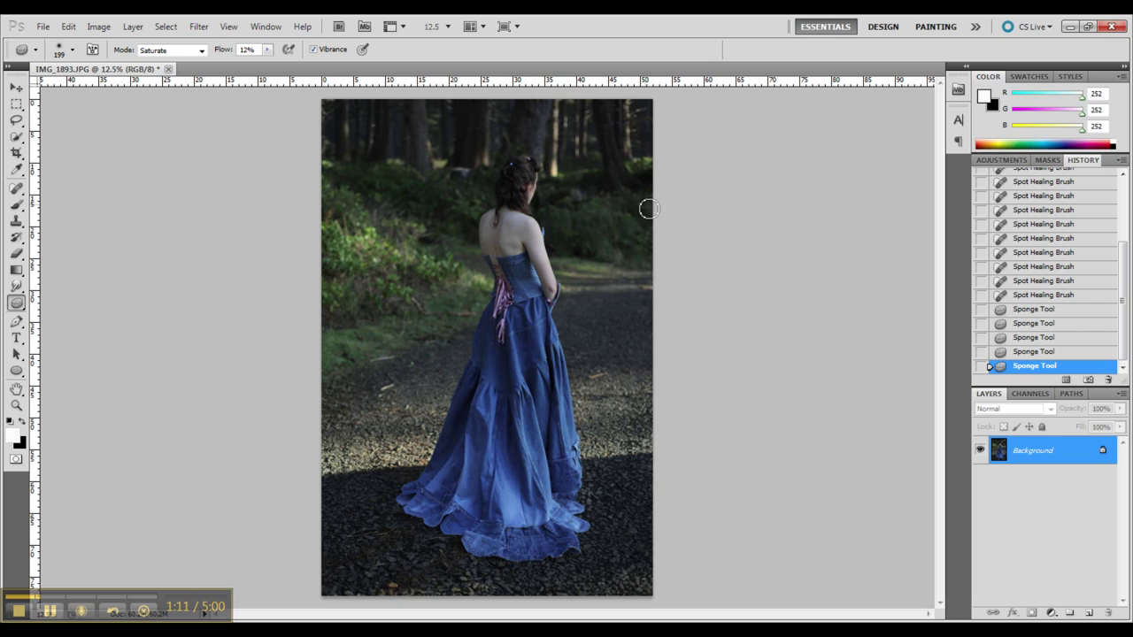
mouse_move(538, 171)
left_mouse_down()
mouse_move(504, 185)
mouse_move(507, 200)
mouse_move(529, 172)
left_mouse_up()
left_click_drag(530, 172, 513, 185)
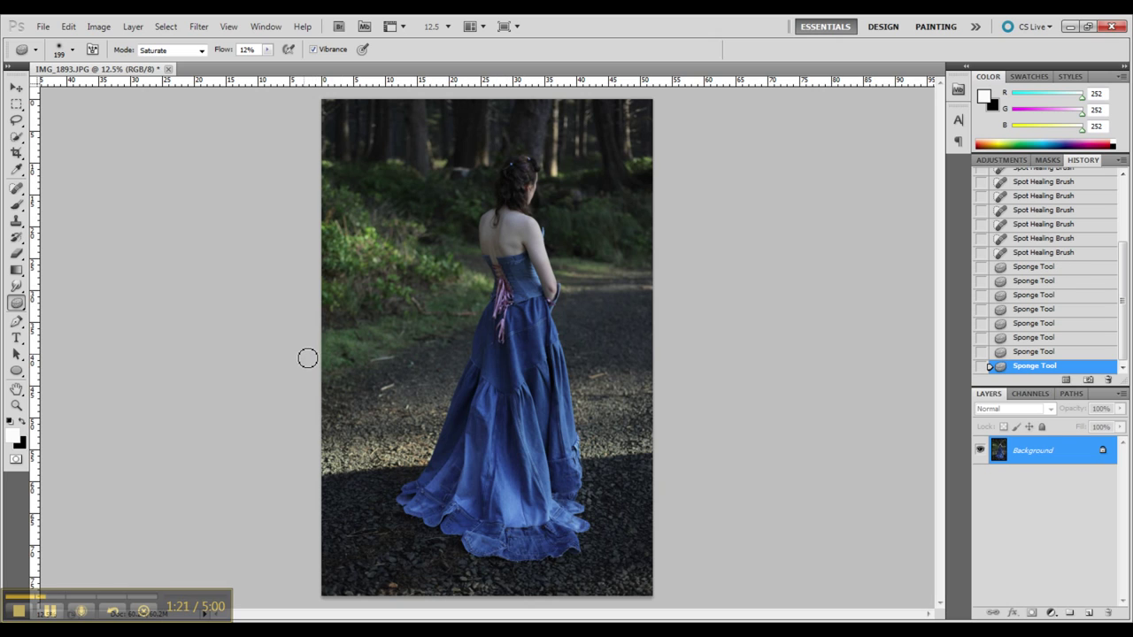
left_click(99, 25)
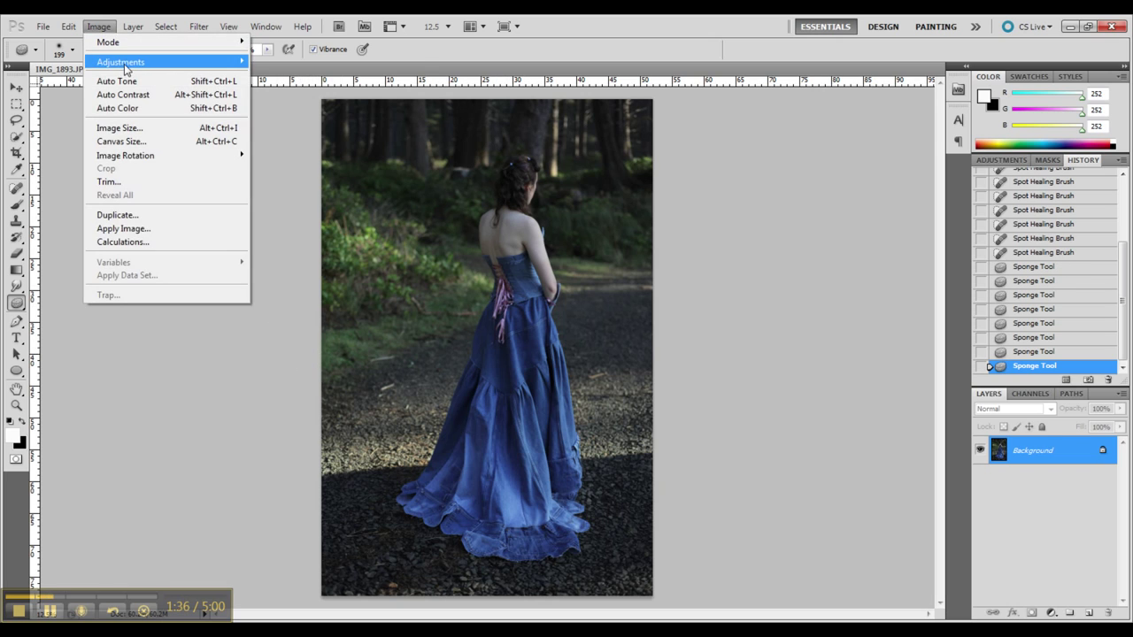
- Open Selective Color and lower Black in the Reds to −25
mouse_move(125, 64)
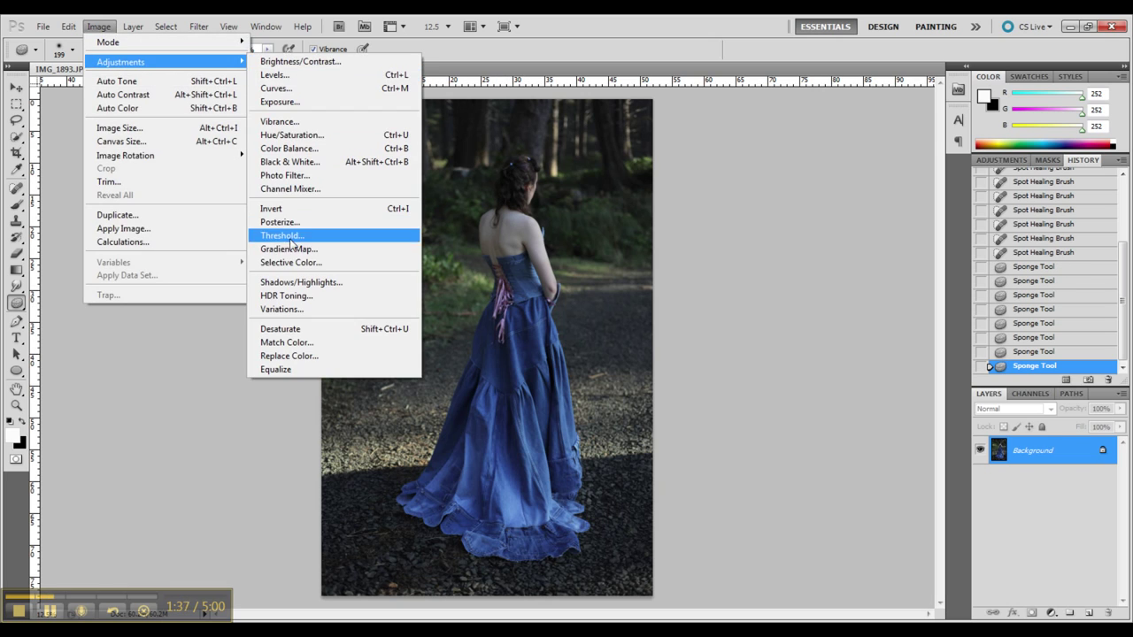
left_click(301, 265)
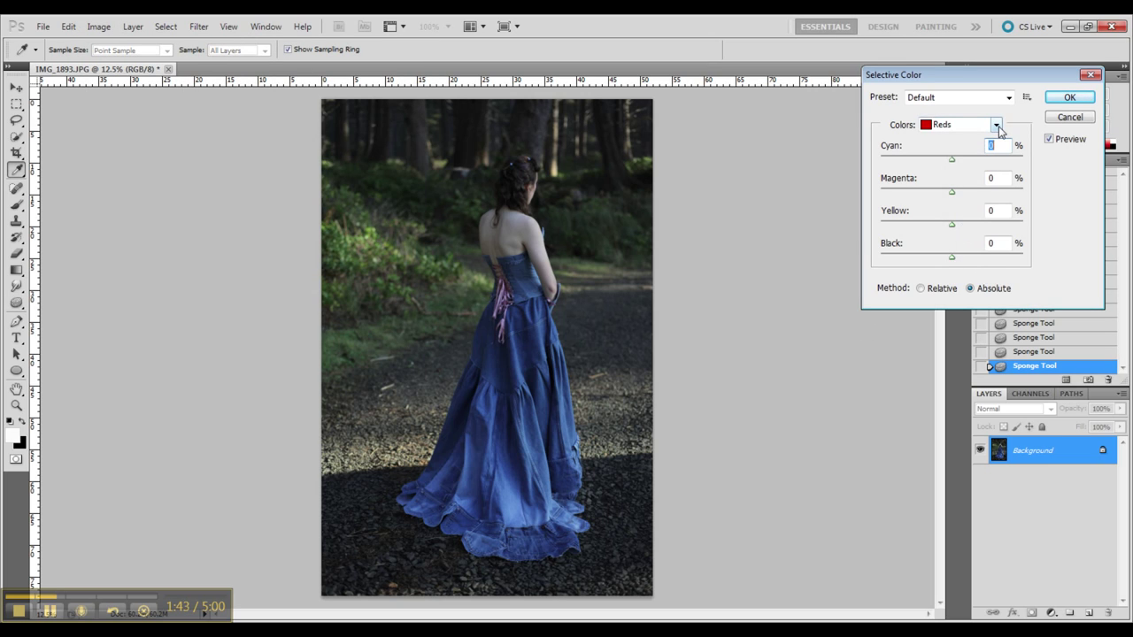
mouse_move(952, 256)
left_mouse_down()
mouse_move(926, 262)
mouse_move(936, 263)
left_mouse_up()
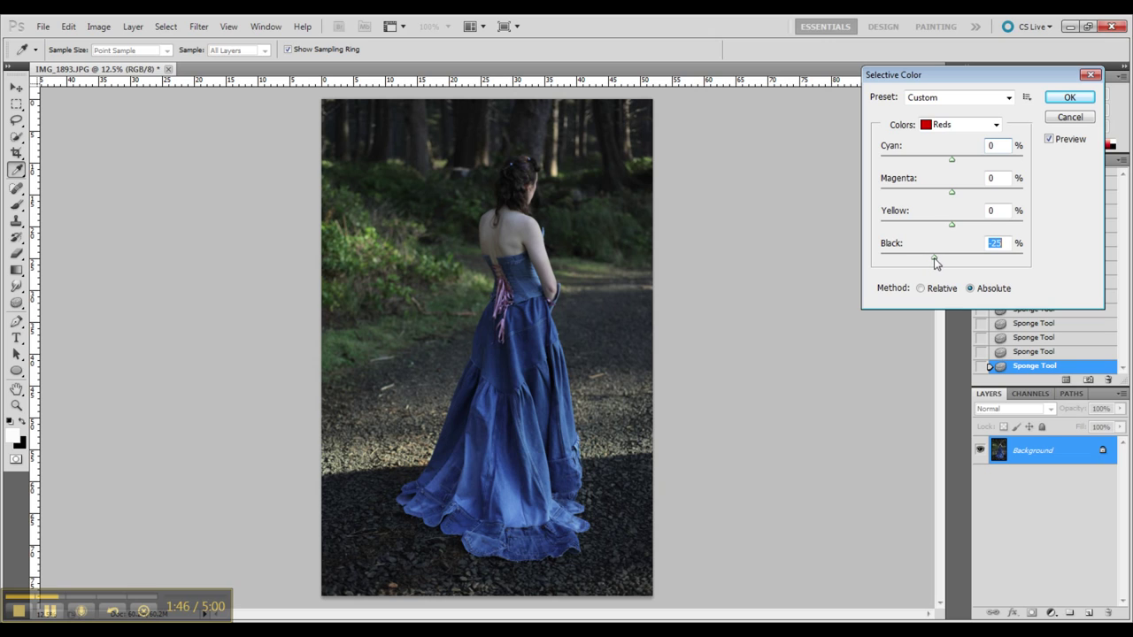
- Set the Greens to Yellow +100, Cyan +44 and Magenta −82
left_click(995, 125)
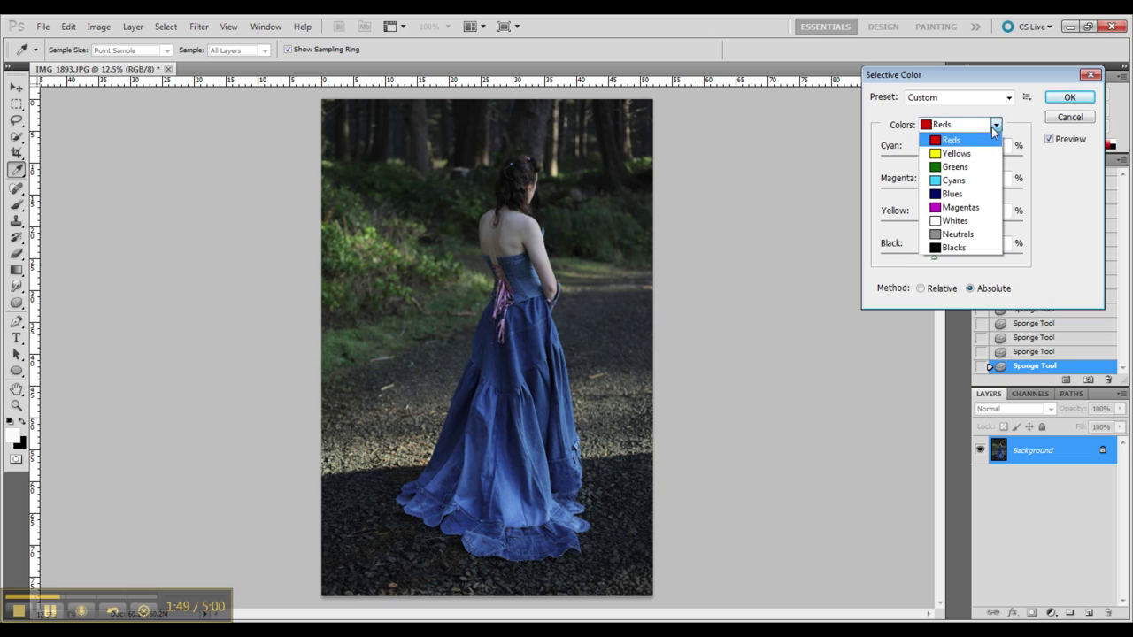
left_click(958, 167)
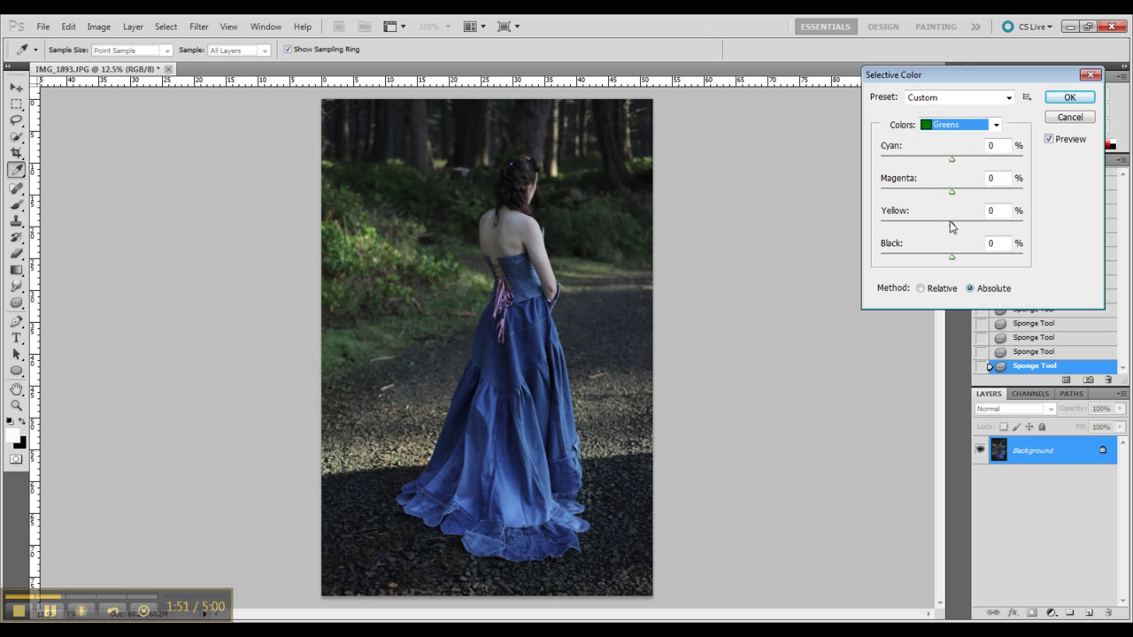
left_click_drag(951, 224, 1014, 231)
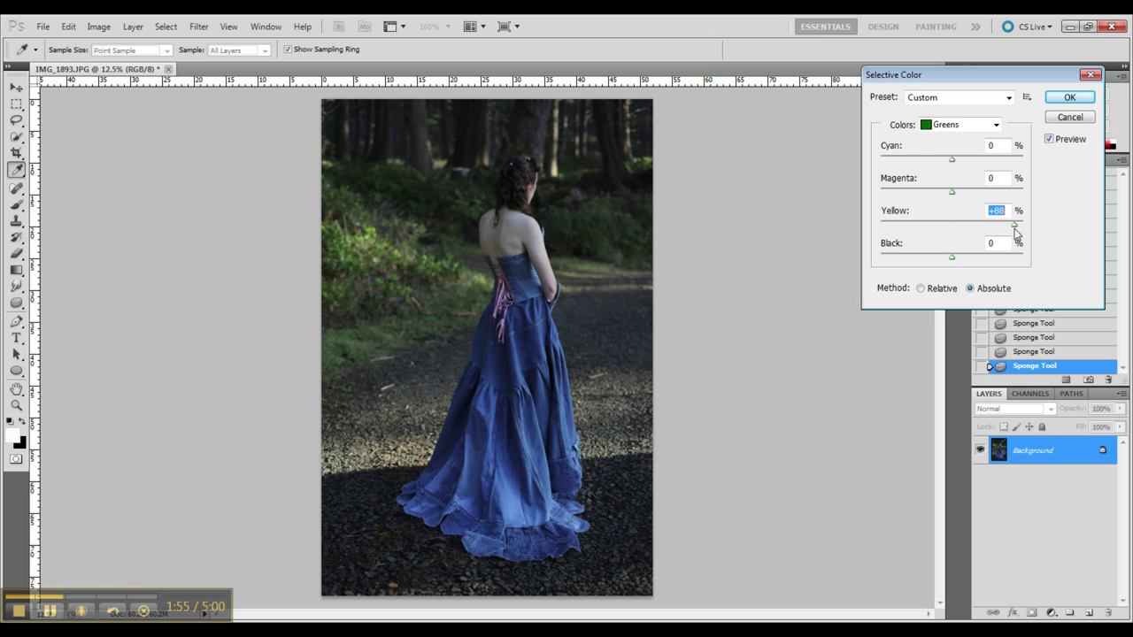
left_click_drag(1015, 232, 1025, 227)
left_click_drag(953, 162, 984, 164)
left_click_drag(950, 192, 894, 196)
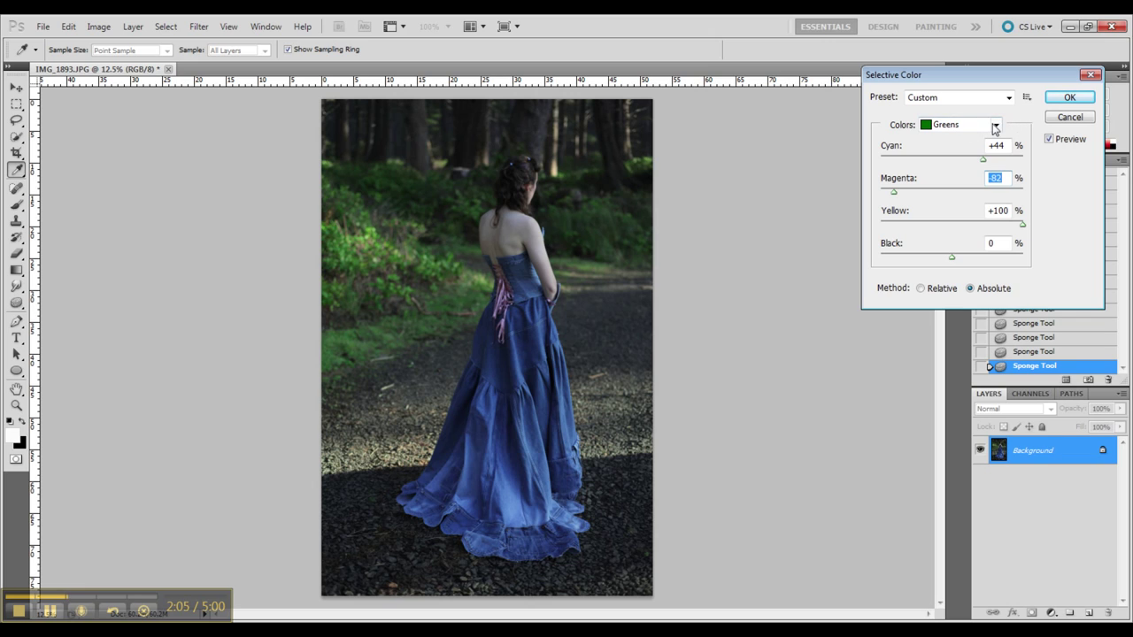
left_click(995, 126)
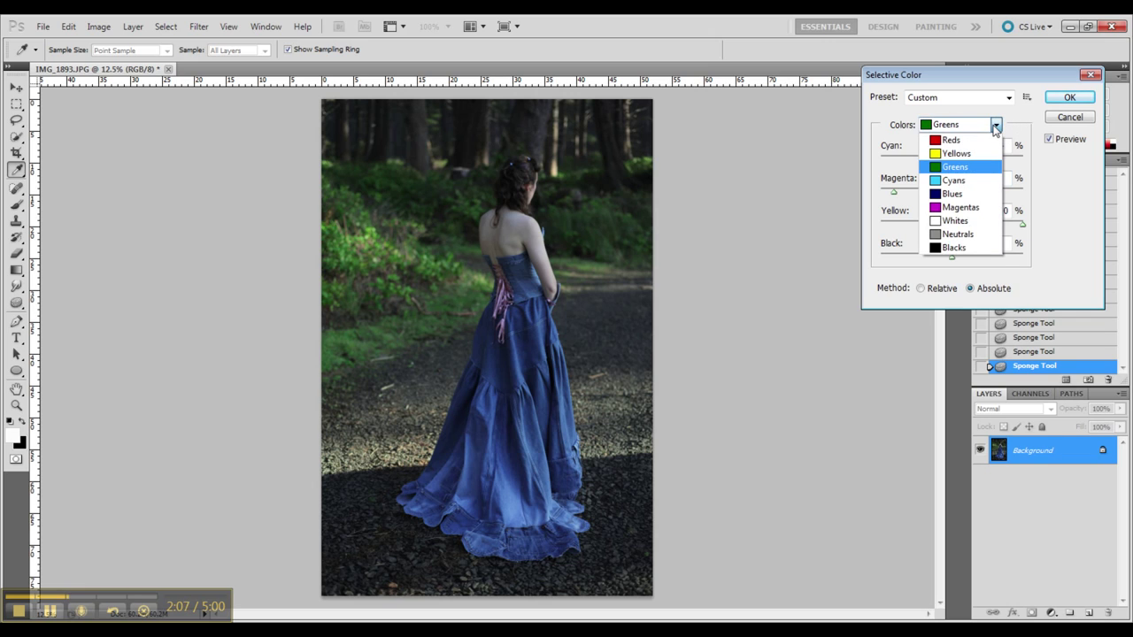
left_click(945, 237)
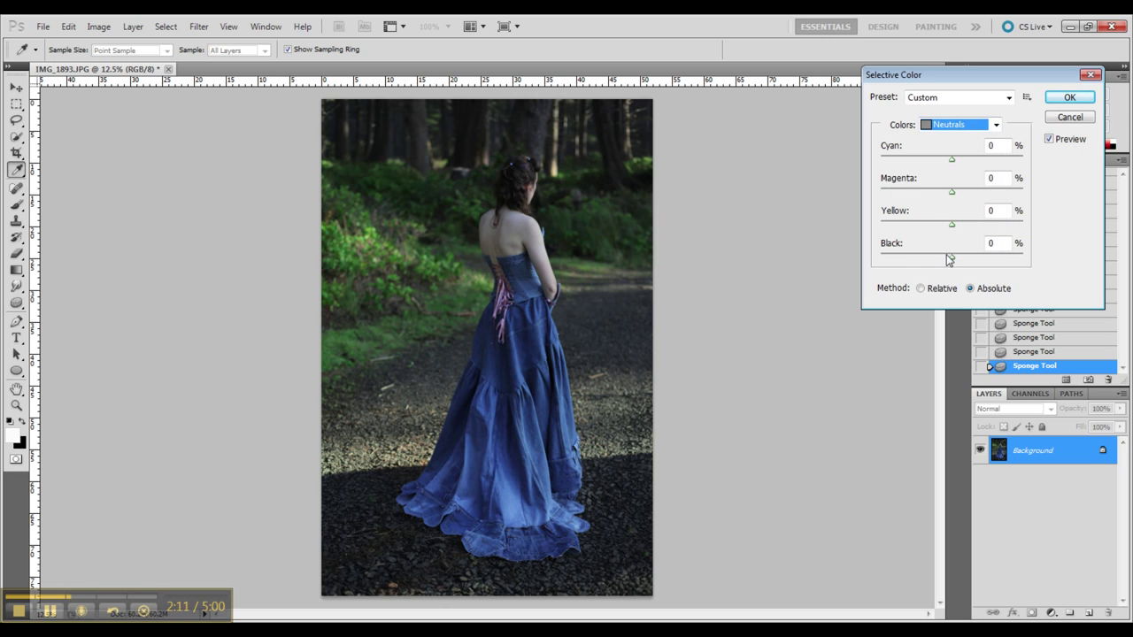
- Reduce Black in the Neutrals and set the Whites' Black to −26
mouse_move(951, 258)
left_mouse_down()
mouse_move(926, 260)
mouse_move(949, 258)
left_mouse_up()
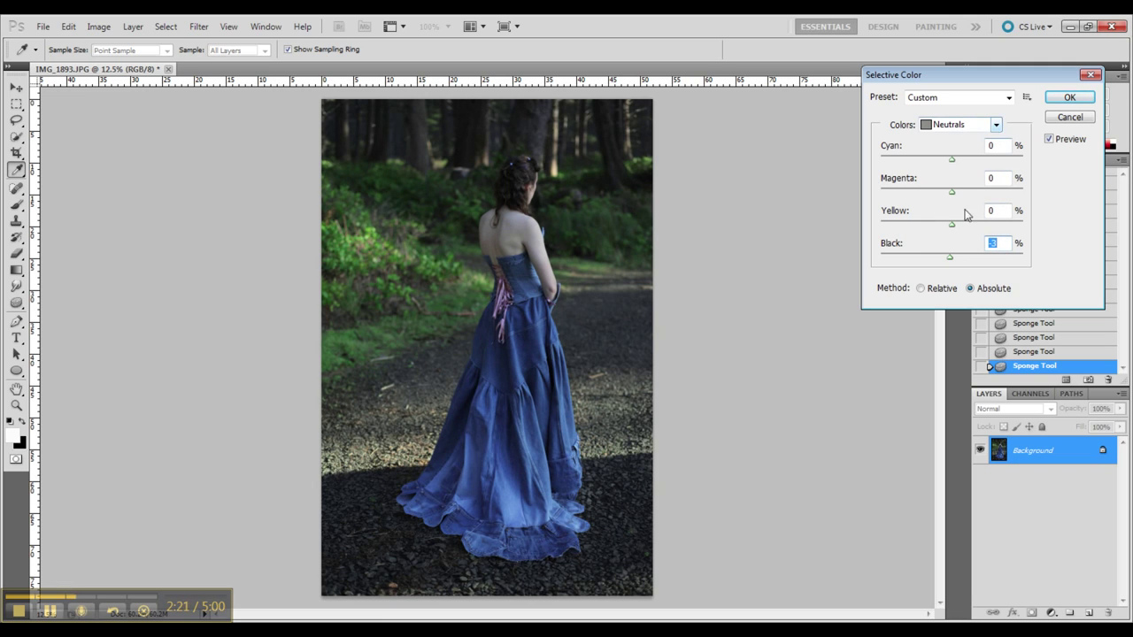
left_click(995, 126)
left_click(960, 221)
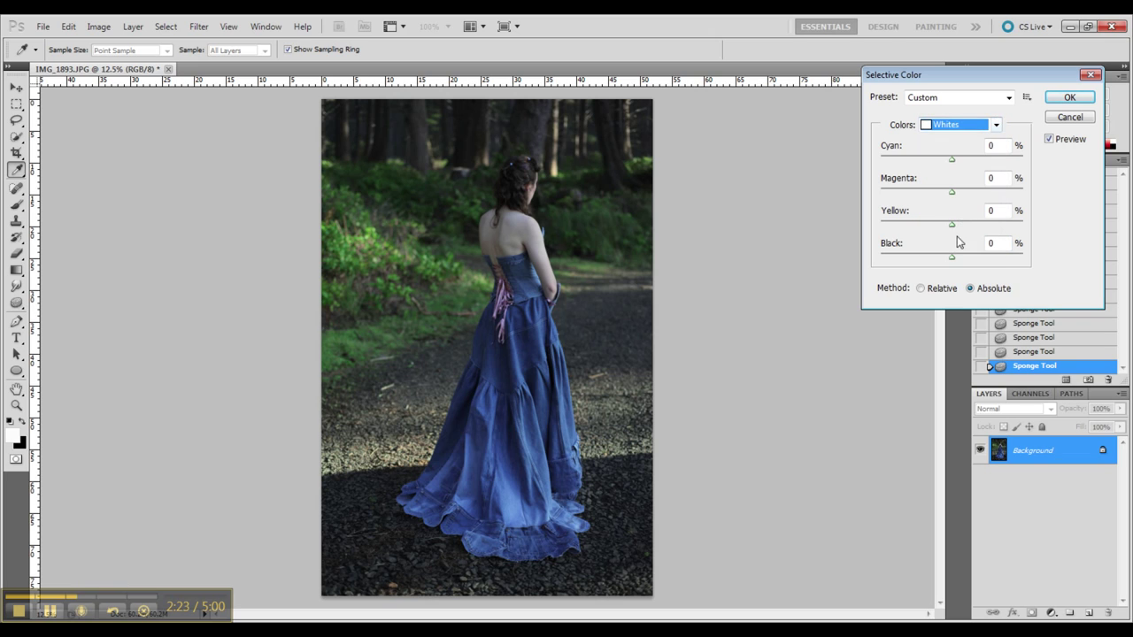
left_click_drag(953, 258, 935, 272)
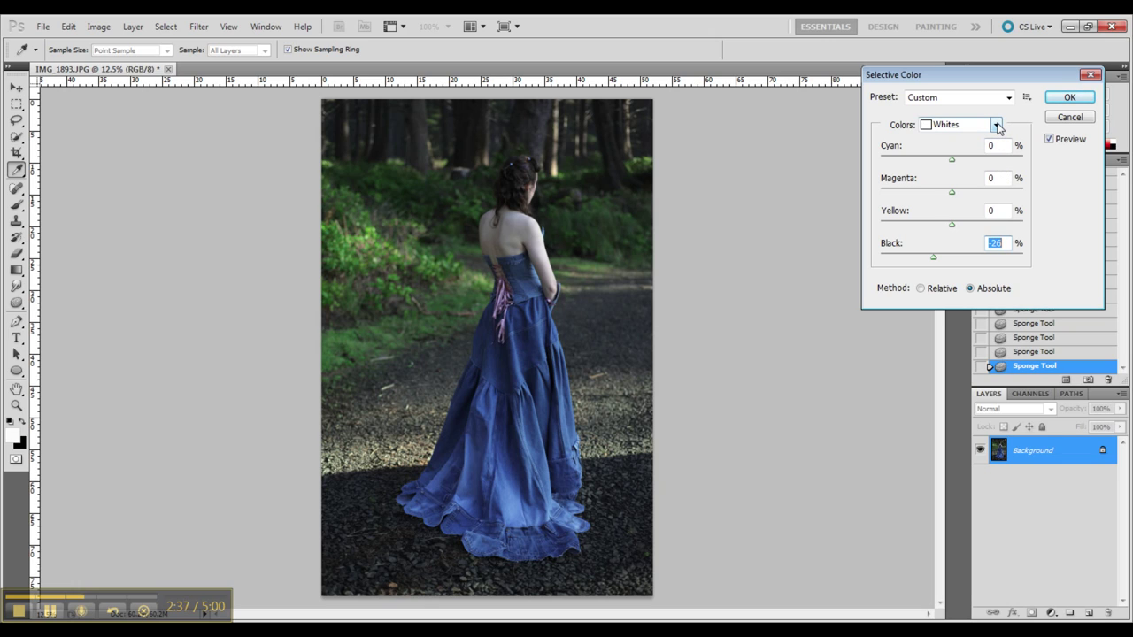
left_click(995, 125)
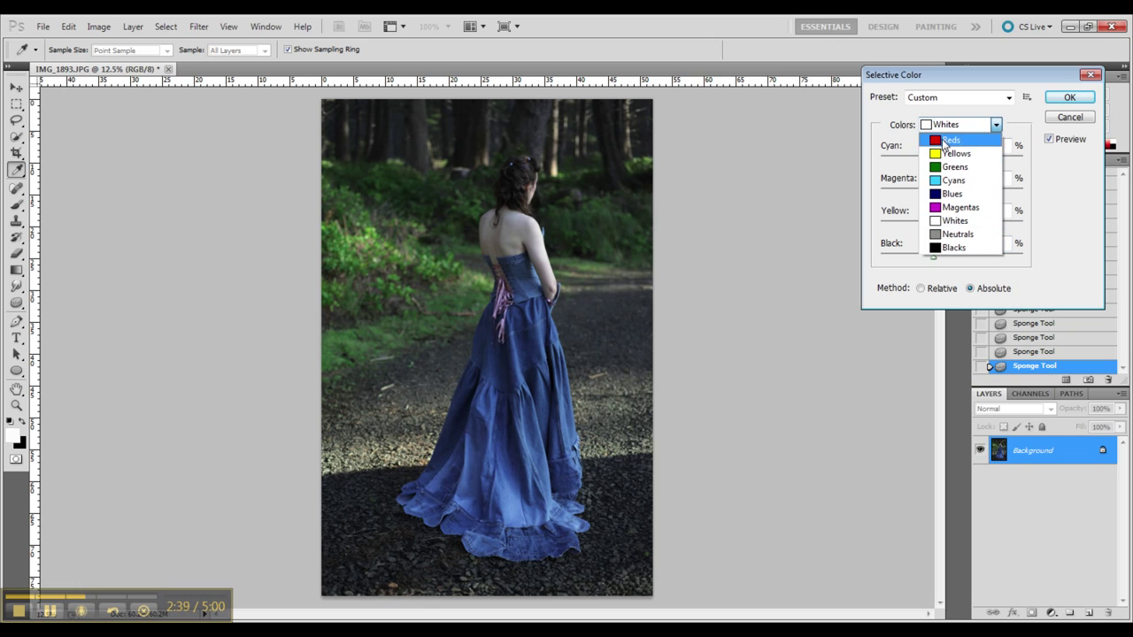
left_click(943, 156)
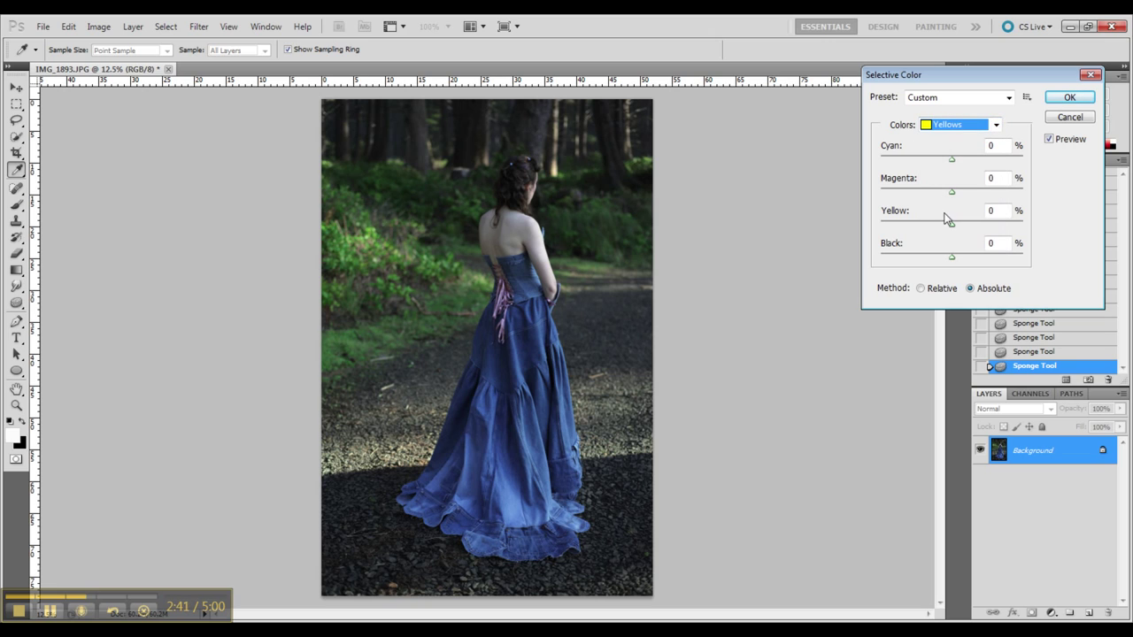
- Set Neutrals to Yellow +20, Black −25 and slightly less Cyan, then apply Selective Color
left_click(996, 125)
left_click_drag(950, 223, 959, 228)
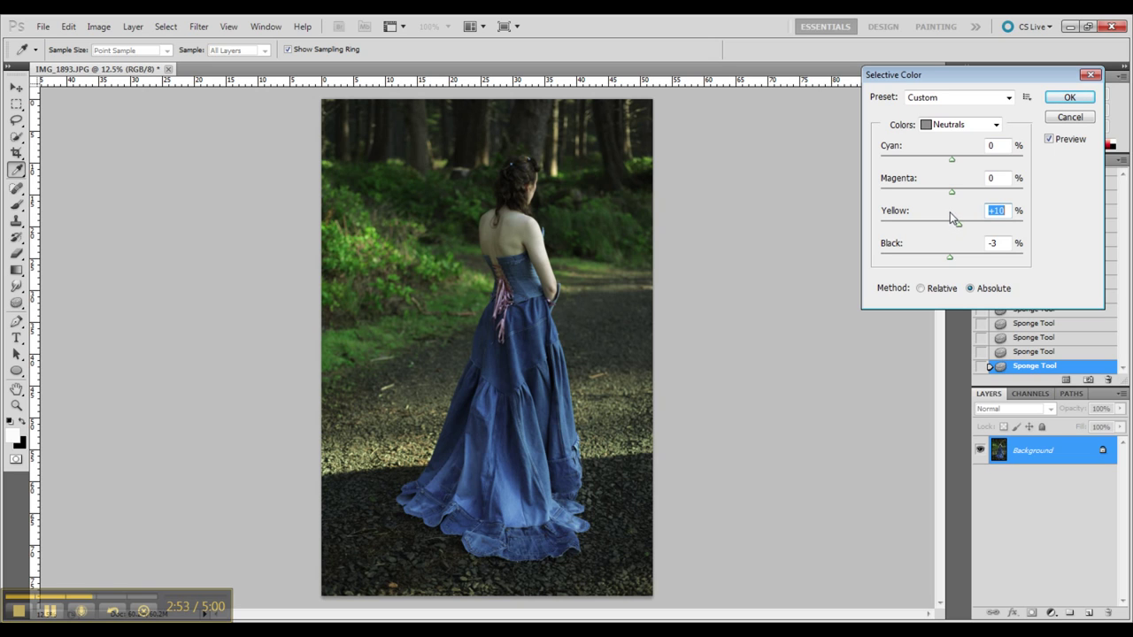
left_click_drag(949, 256, 964, 227)
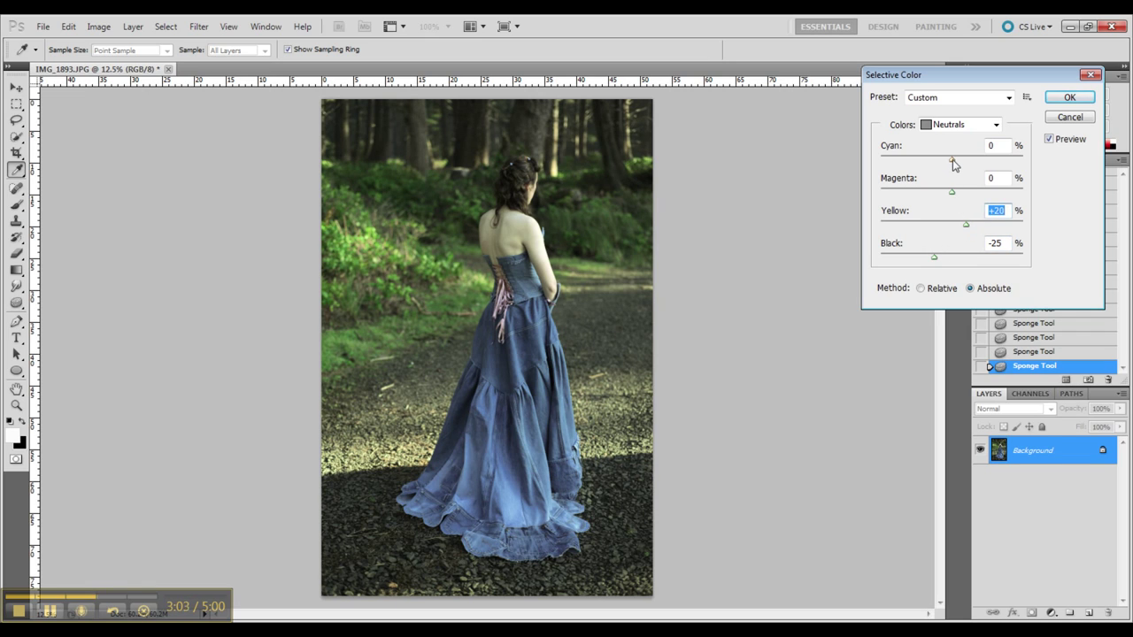
left_click_drag(952, 163, 942, 165)
left_click_drag(942, 169, 940, 170)
left_click_drag(939, 170, 952, 186)
left_click(1065, 98)
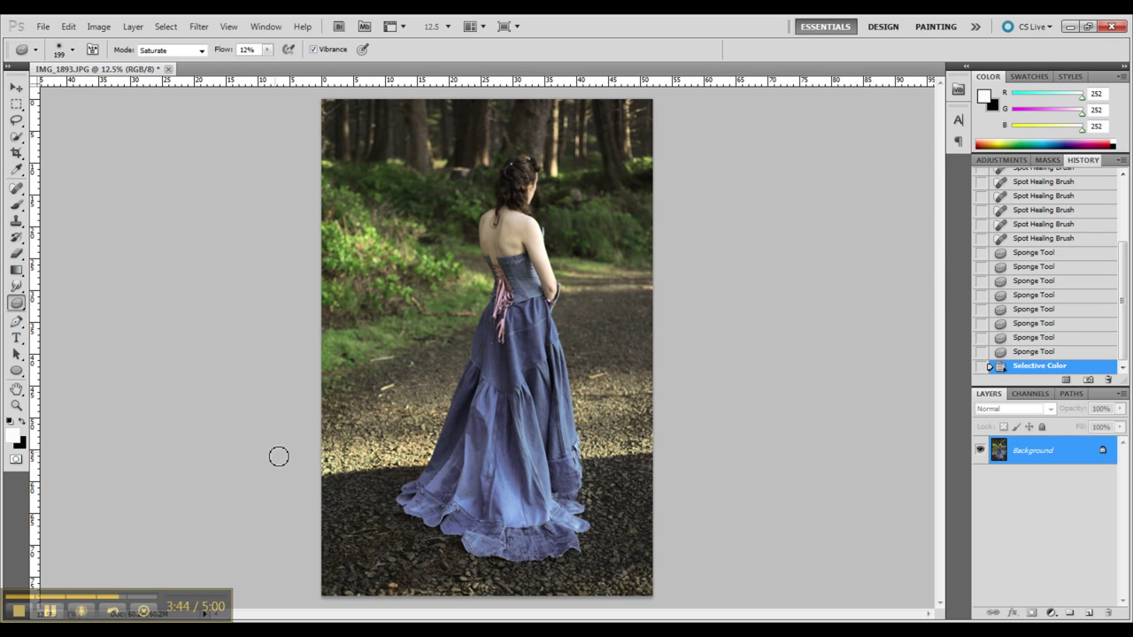
- Trace a Magnetic Lasso selection around the dark shadow beside the dress hem, restoring it from History
left_click_drag(16, 120, 64, 147)
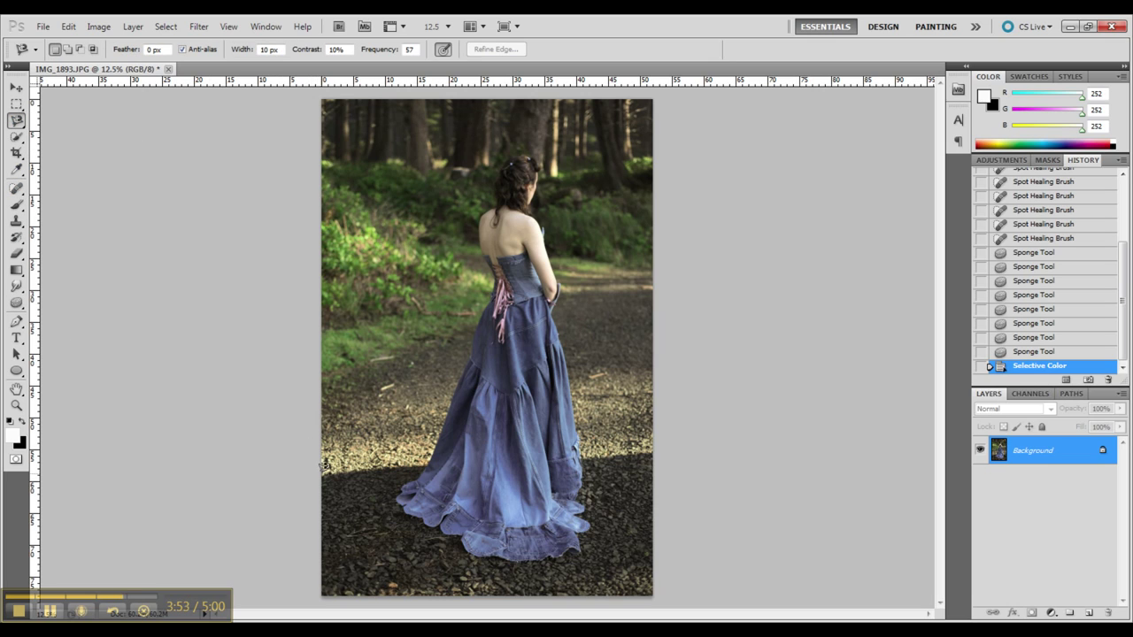
left_click(323, 465)
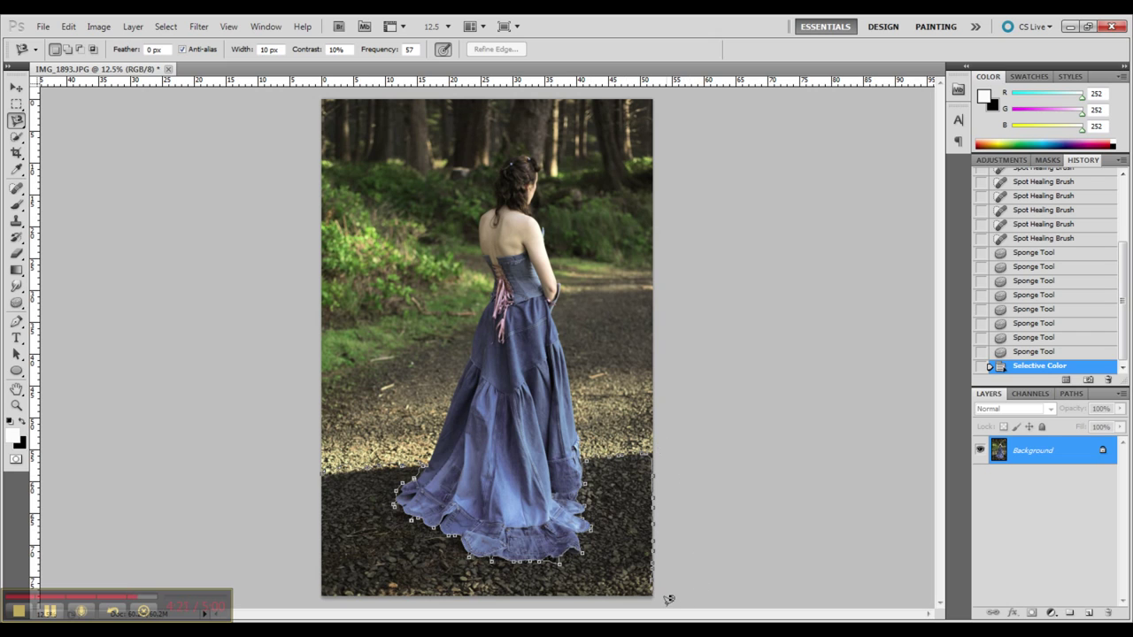
double_click(329, 467)
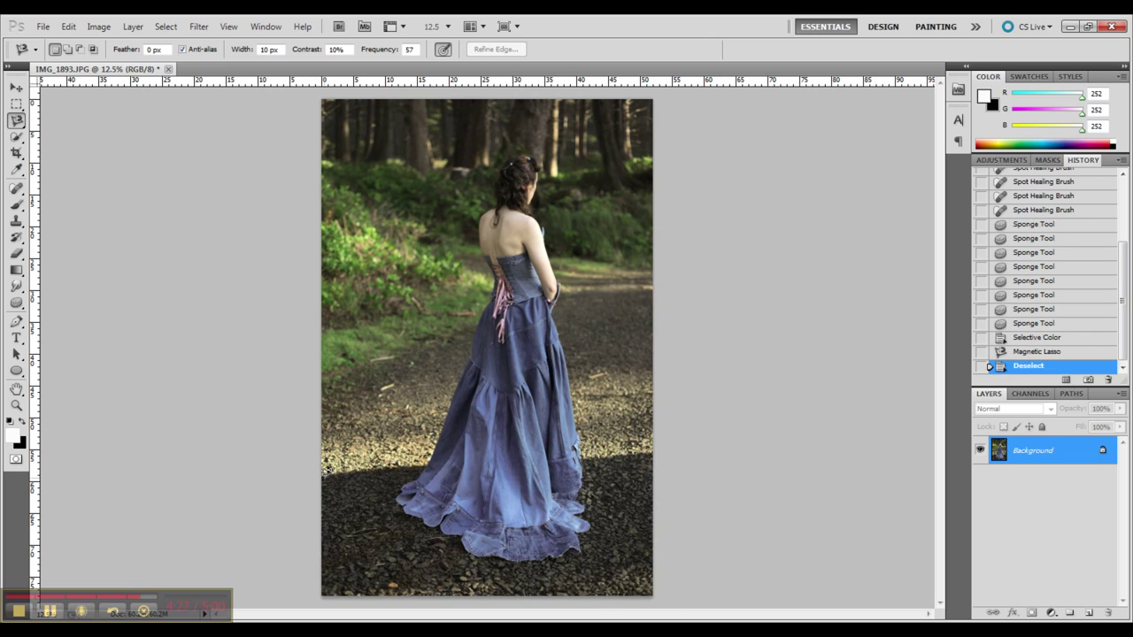
left_click(1040, 352)
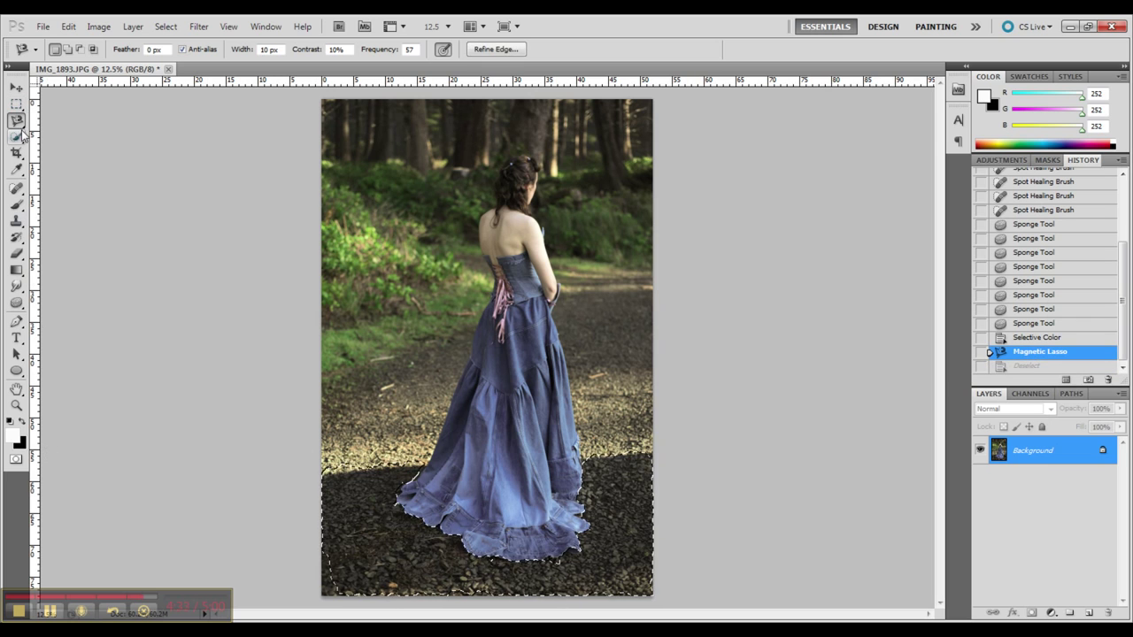
left_click_drag(16, 121, 53, 122)
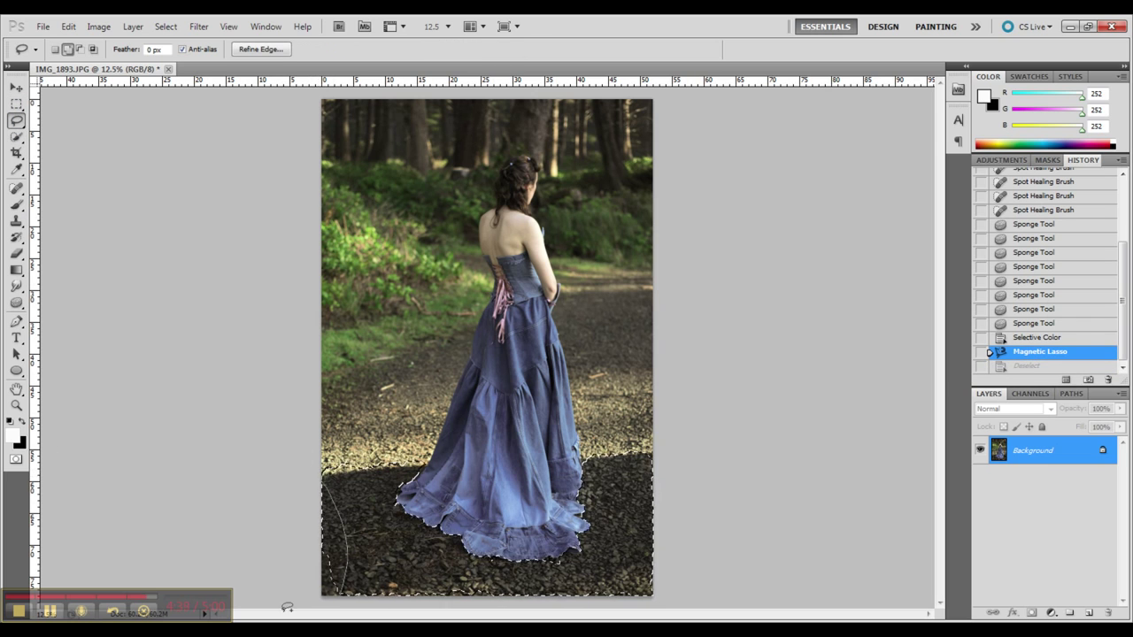
- Outline the lower ground with the freehand Lasso, adding the right edge and lower-left hem
mouse_move(287, 608)
left_mouse_down()
mouse_move(485, 573)
mouse_move(305, 589)
left_mouse_up()
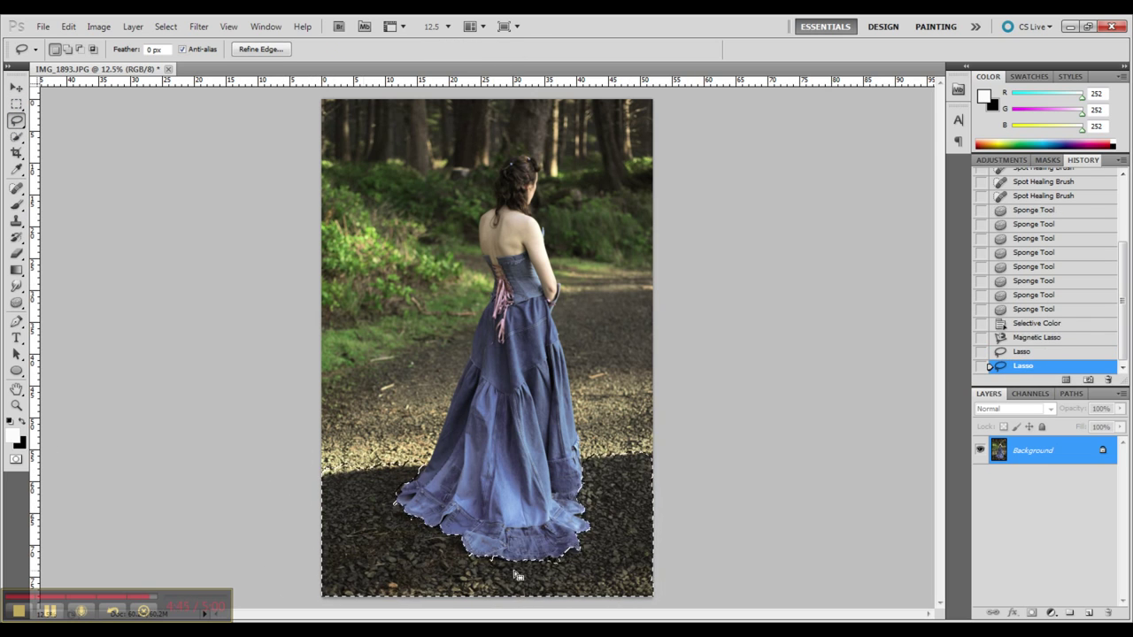
left_click_drag(683, 437, 681, 436)
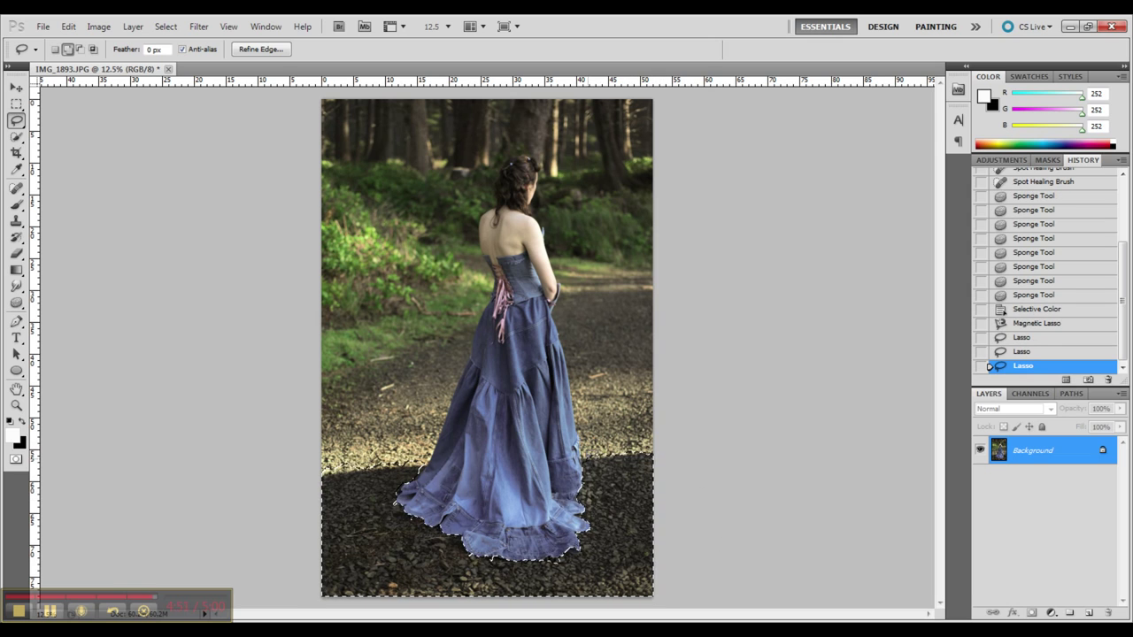
left_click_drag(591, 524, 604, 518)
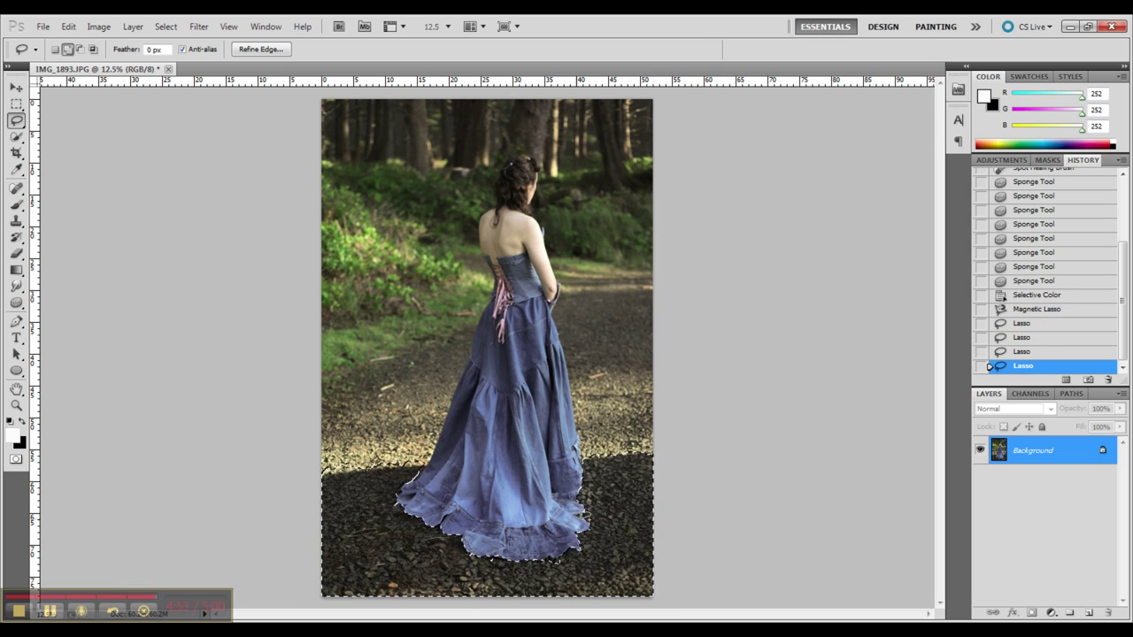
left_click_drag(403, 482, 399, 488)
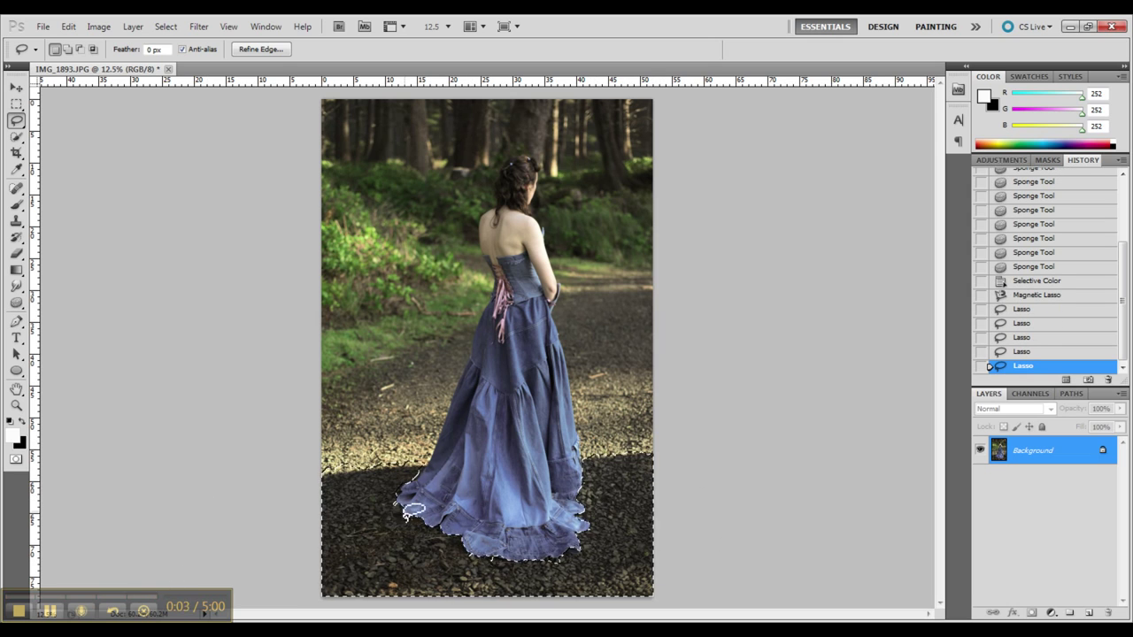
key("shift")
left_click_drag(406, 480, 425, 464)
- Subtract the hem and part of the dress from the lower-ground selection
key("alt")
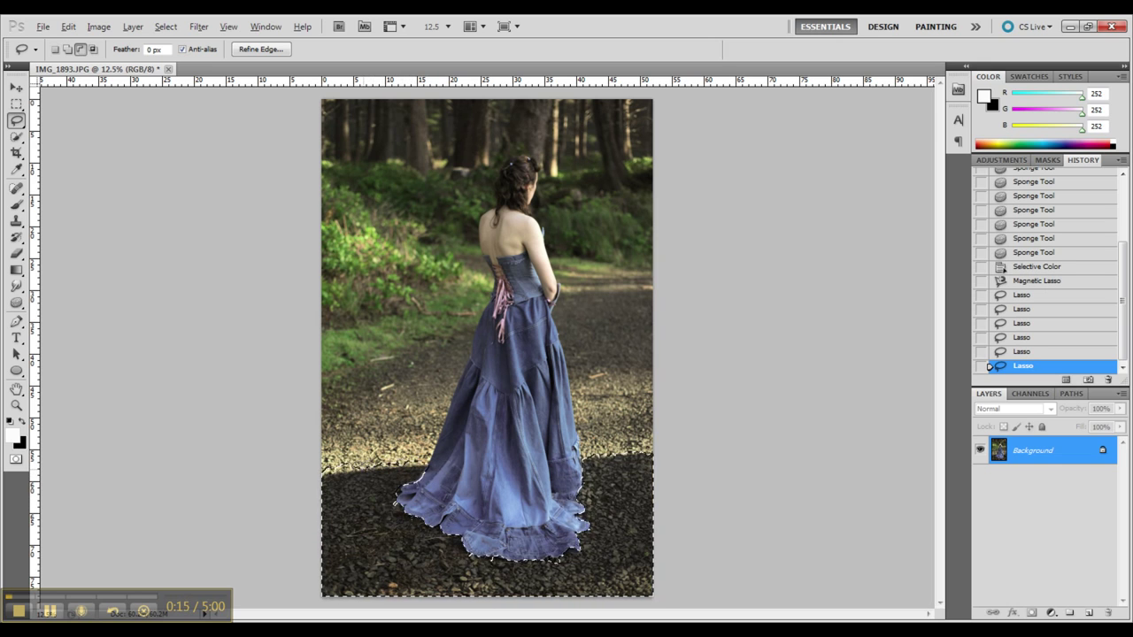
left_click_drag(319, 461, 421, 450)
key("alt")
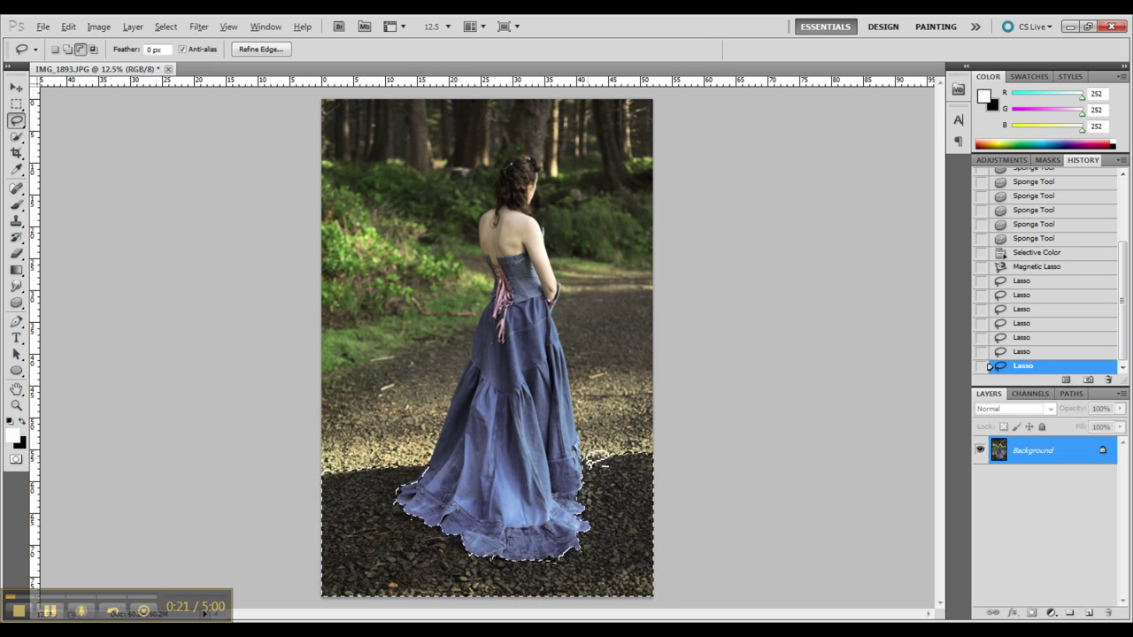
left_click_drag(659, 602, 622, 474)
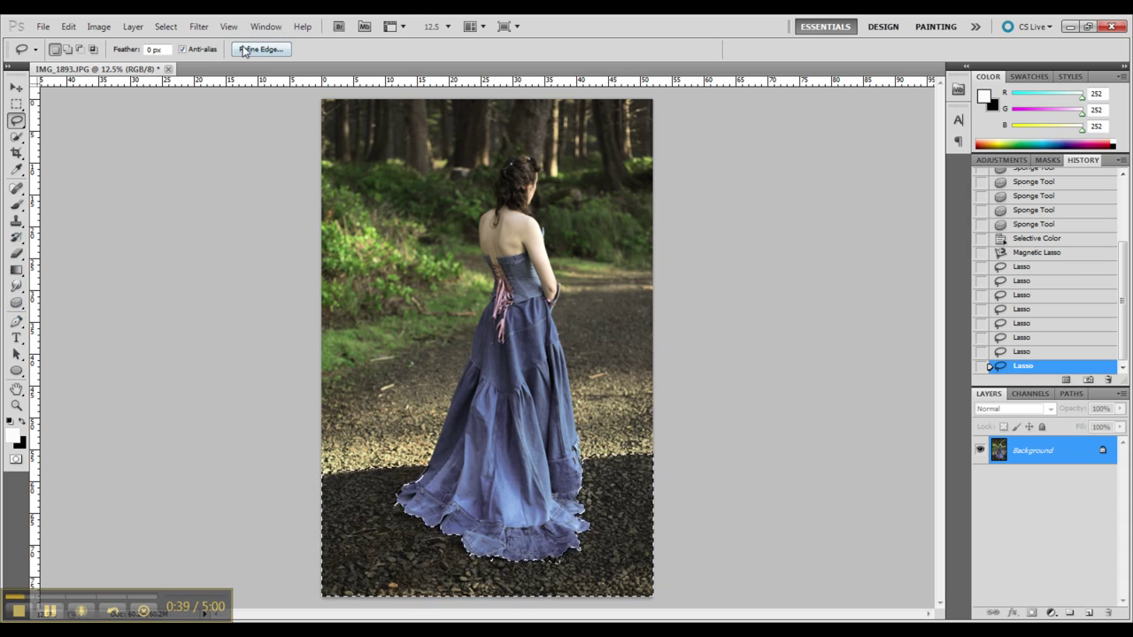
left_click_drag(15, 308, 62, 304)
left_click(73, 50)
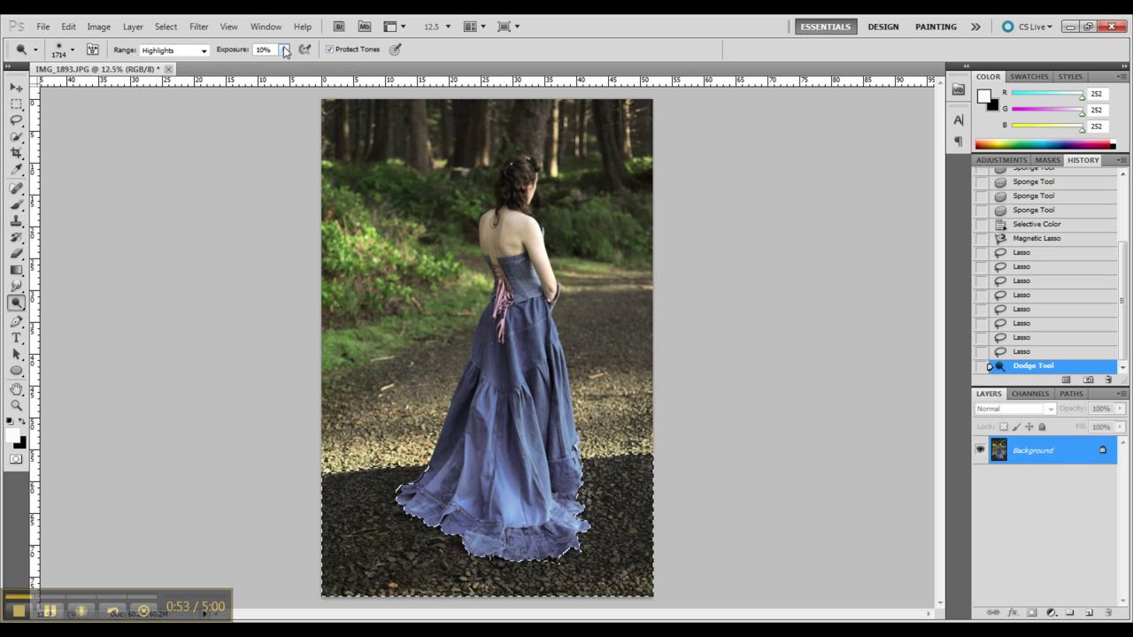
- Set the Dodge Tool to Midtones at 11% exposure and dodge the selected ground several times
left_click(283, 49)
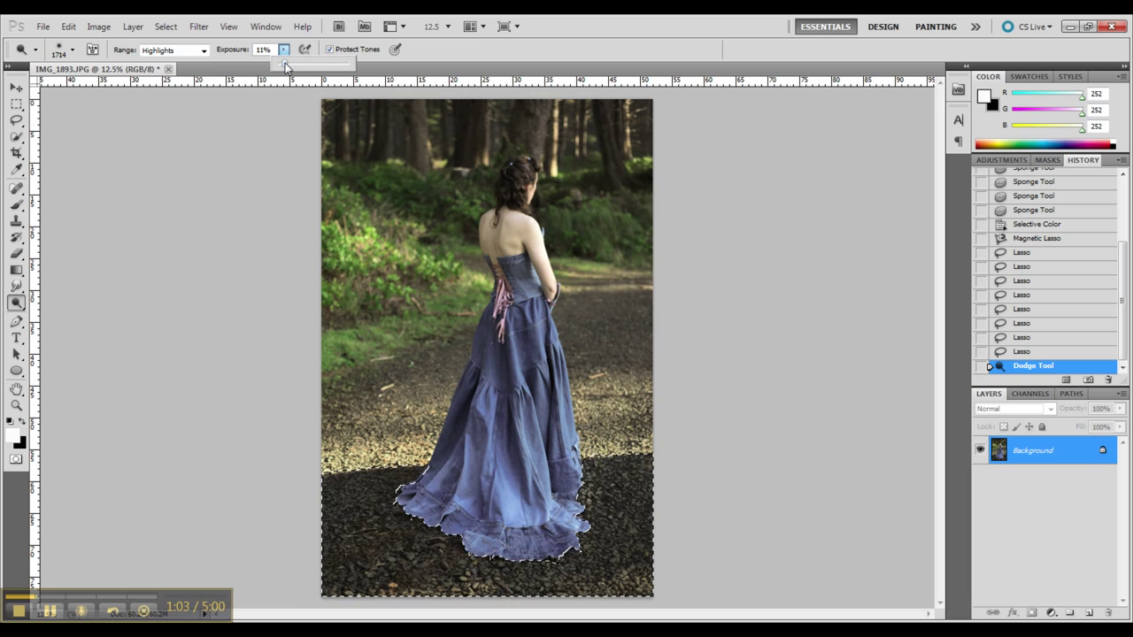
left_click(202, 51)
left_click(174, 75)
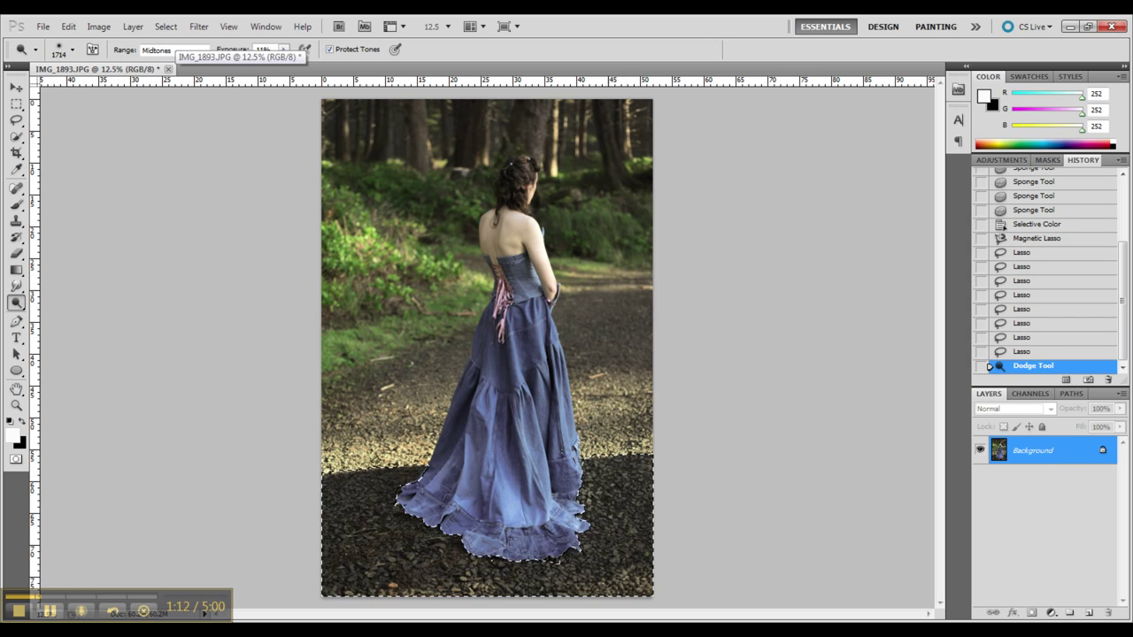
left_click(486, 513)
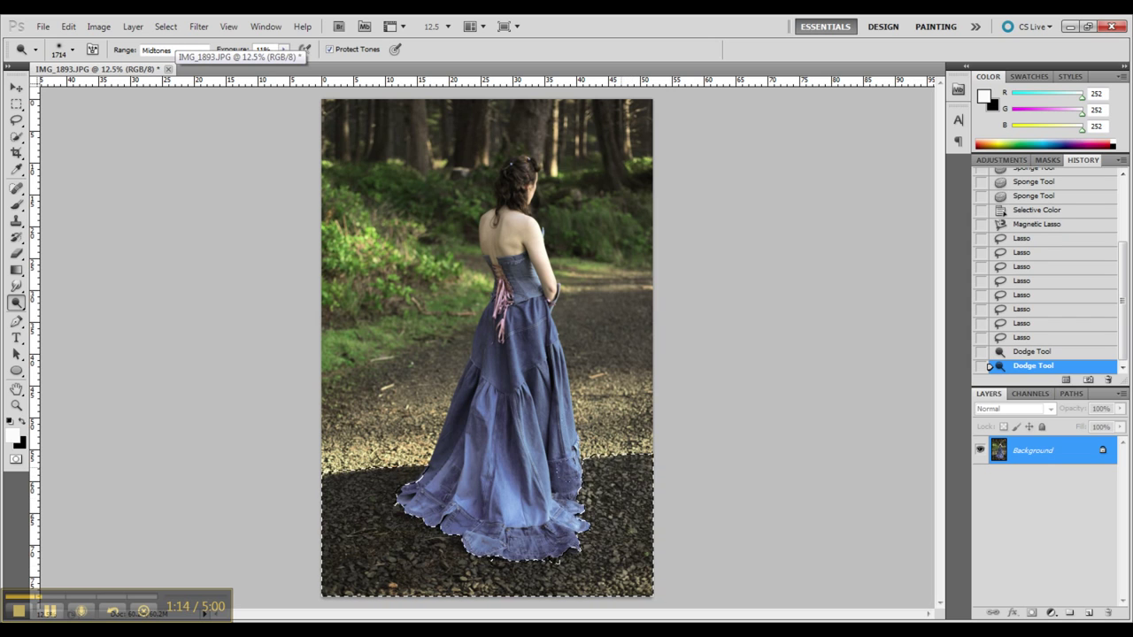
left_click(487, 513)
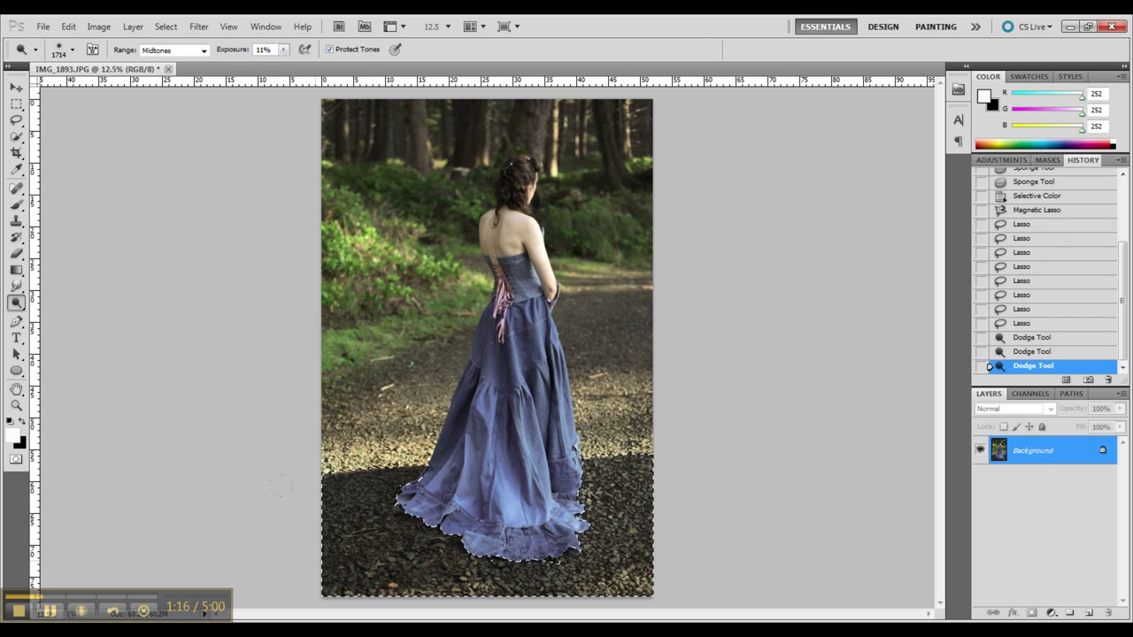
left_click_drag(306, 416, 267, 531)
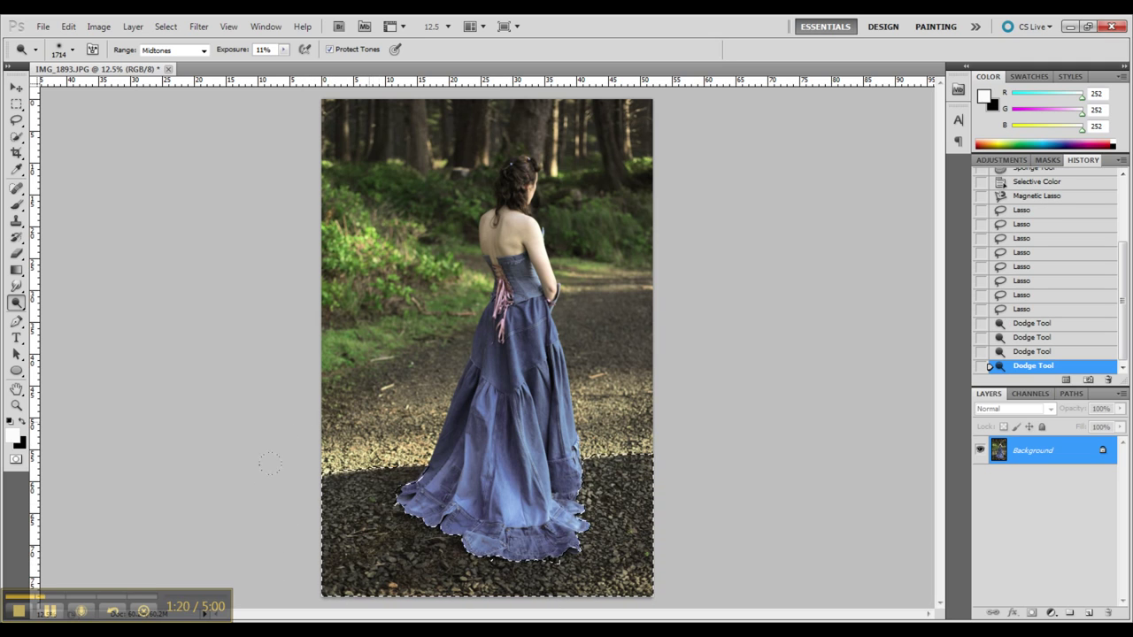
left_click_drag(262, 475, 309, 414)
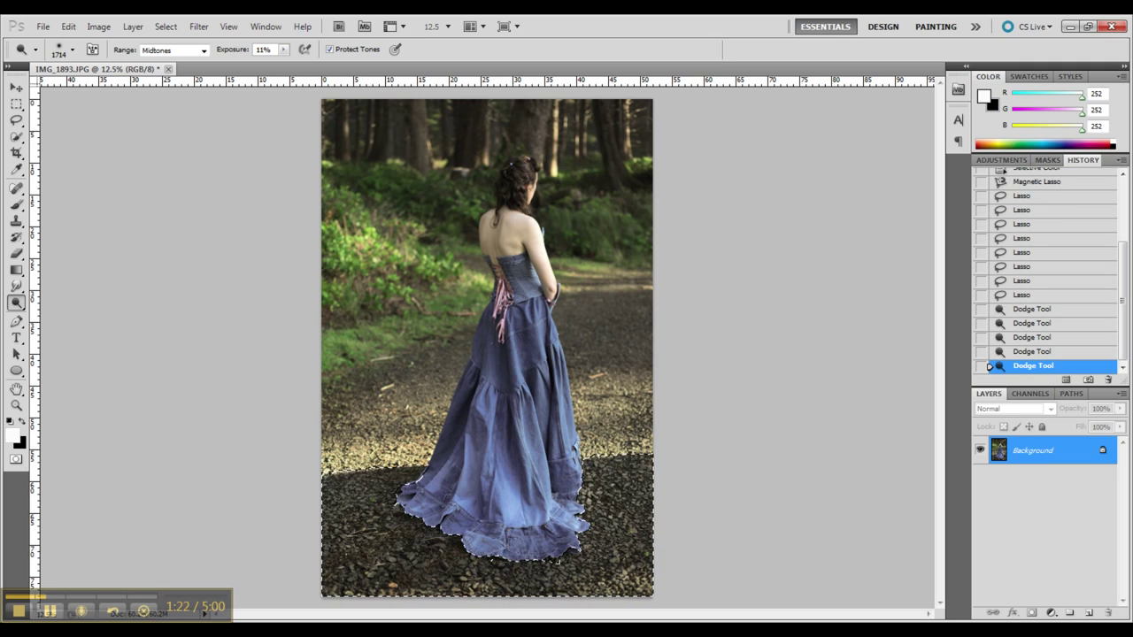
- Try the Shadows range, undo it, return to Midtones and add another dodge pass
left_click(203, 51)
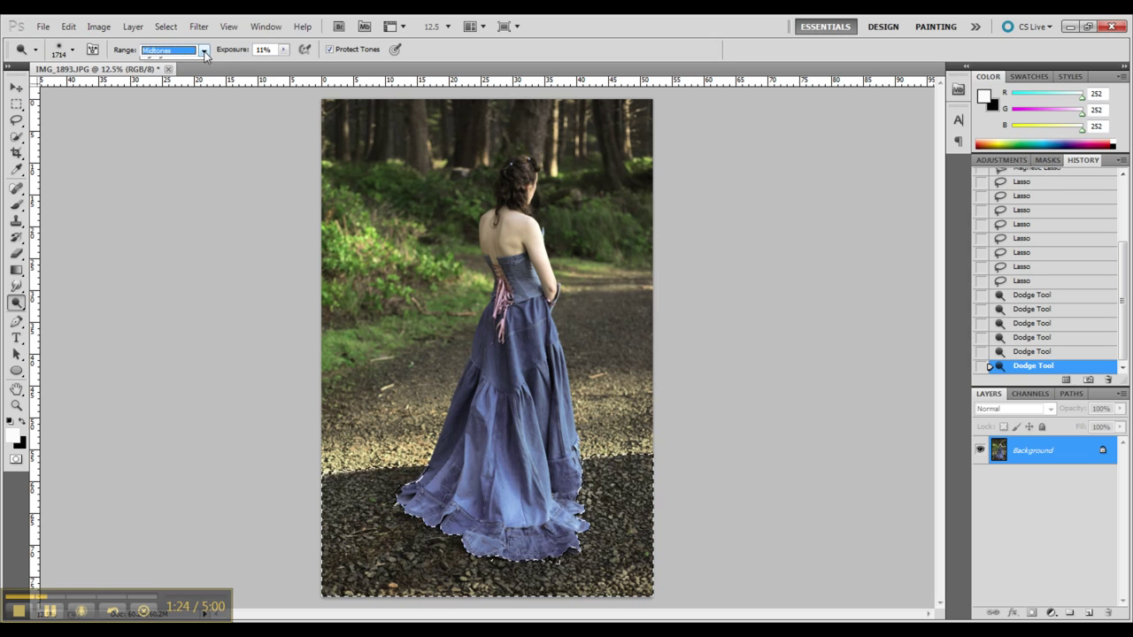
left_click(177, 63)
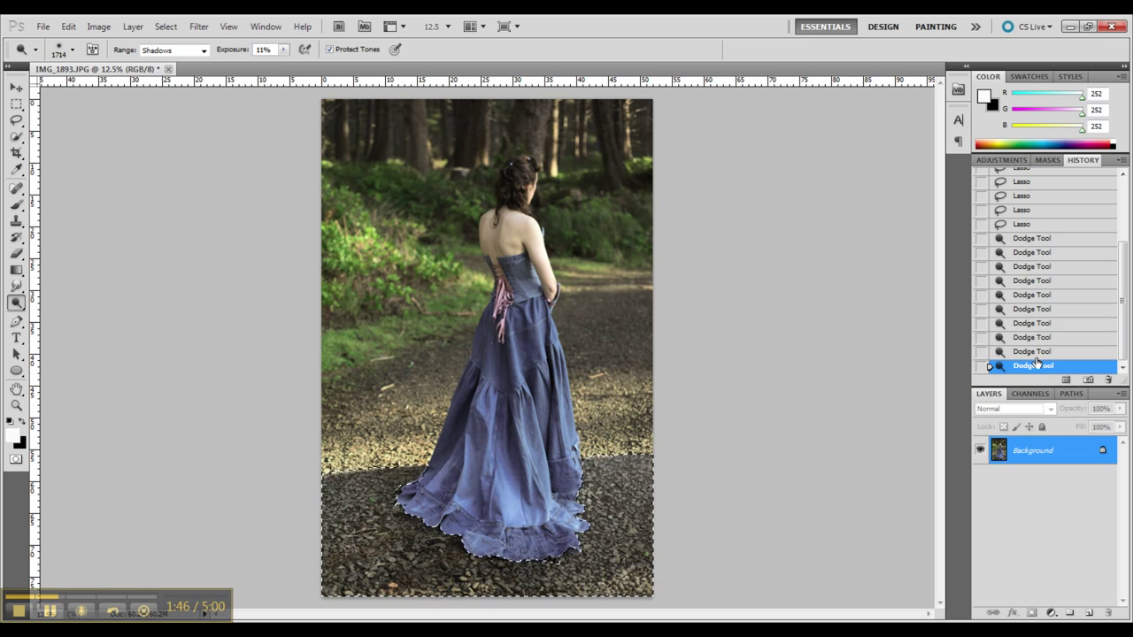
left_click(1032, 351)
left_click(170, 51)
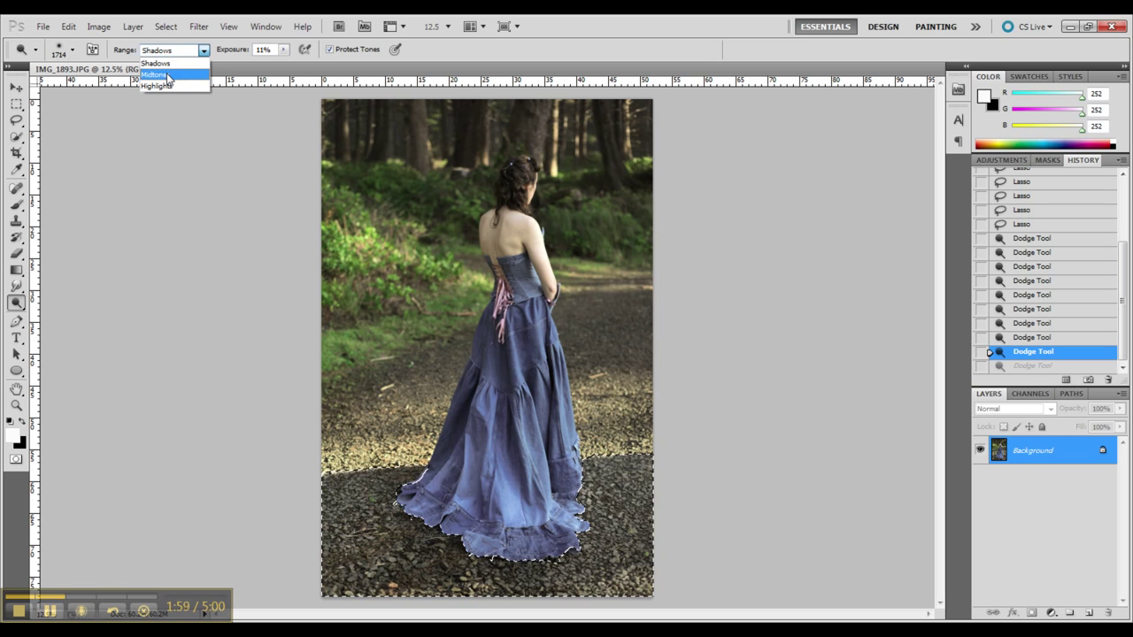
left_click(155, 74)
key("ctrl+z")
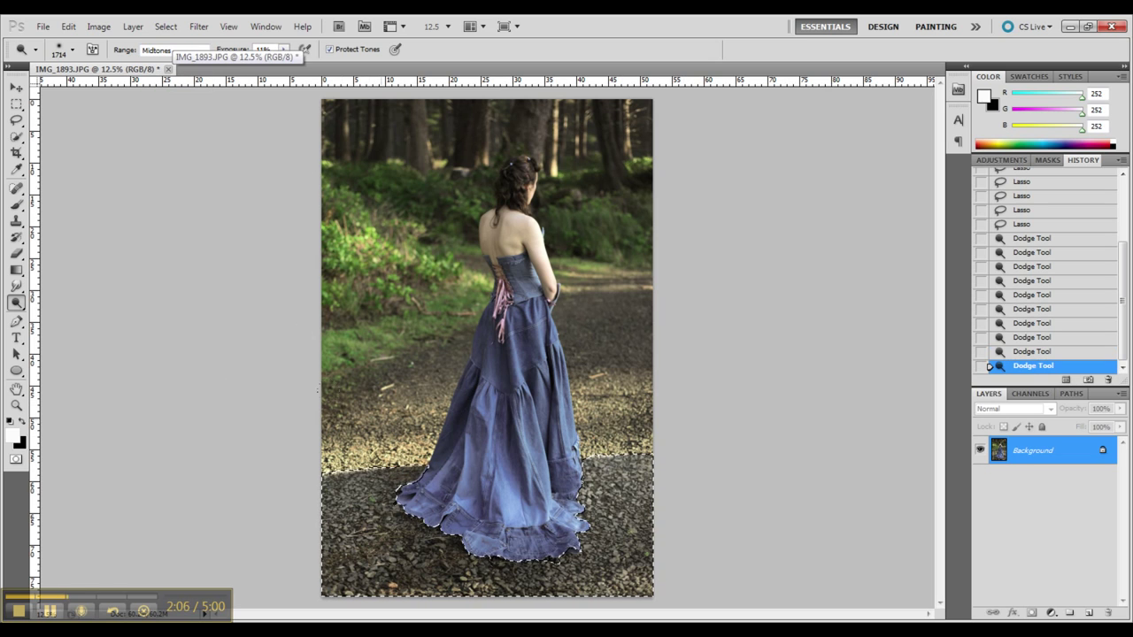
left_click(300, 363)
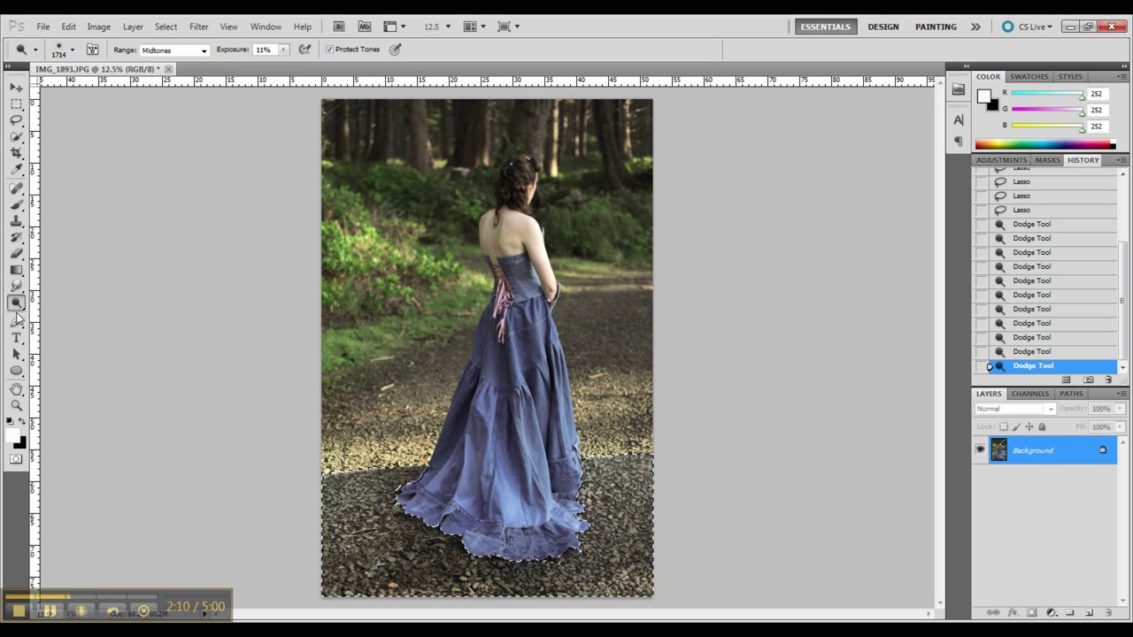
left_click_drag(16, 304, 58, 324)
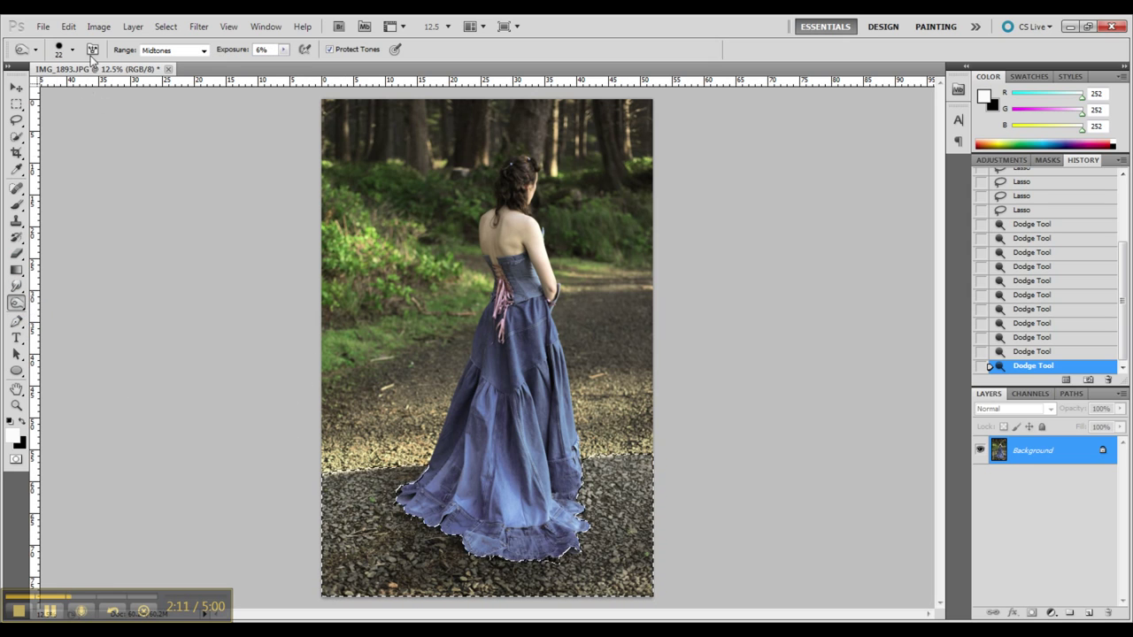
- Pick the Burn Tool at 715 px and burn three strokes across the lower gravel
left_click(72, 50)
left_click(85, 89)
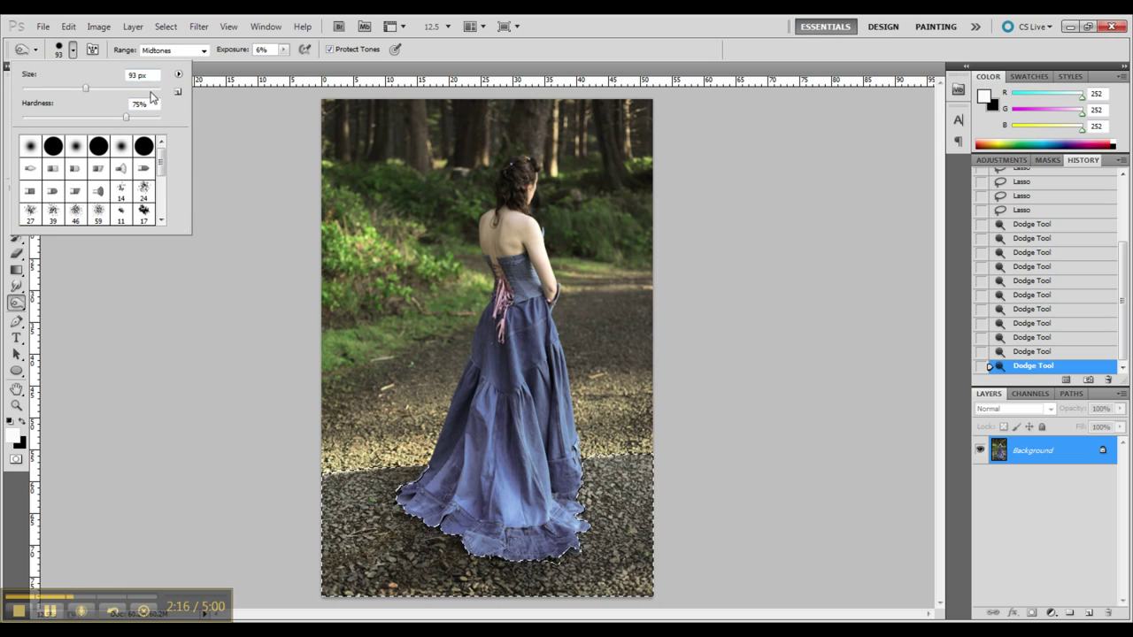
left_click(149, 88)
left_click(169, 338)
left_click_drag(407, 531, 566, 557)
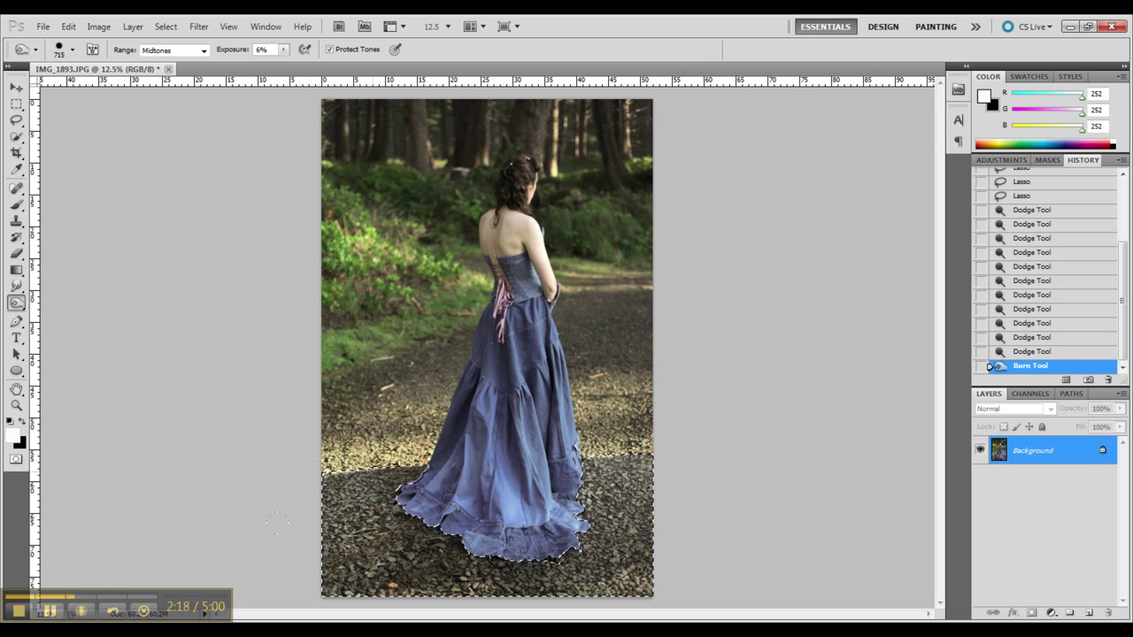
left_click_drag(305, 584, 567, 593)
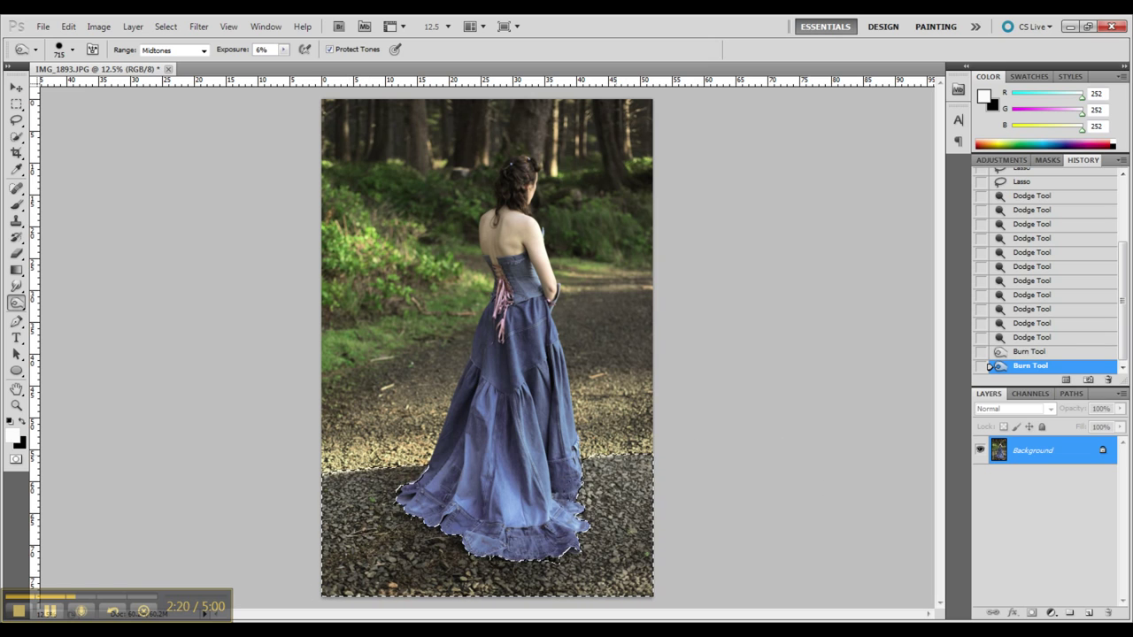
left_click_drag(495, 566, 337, 580)
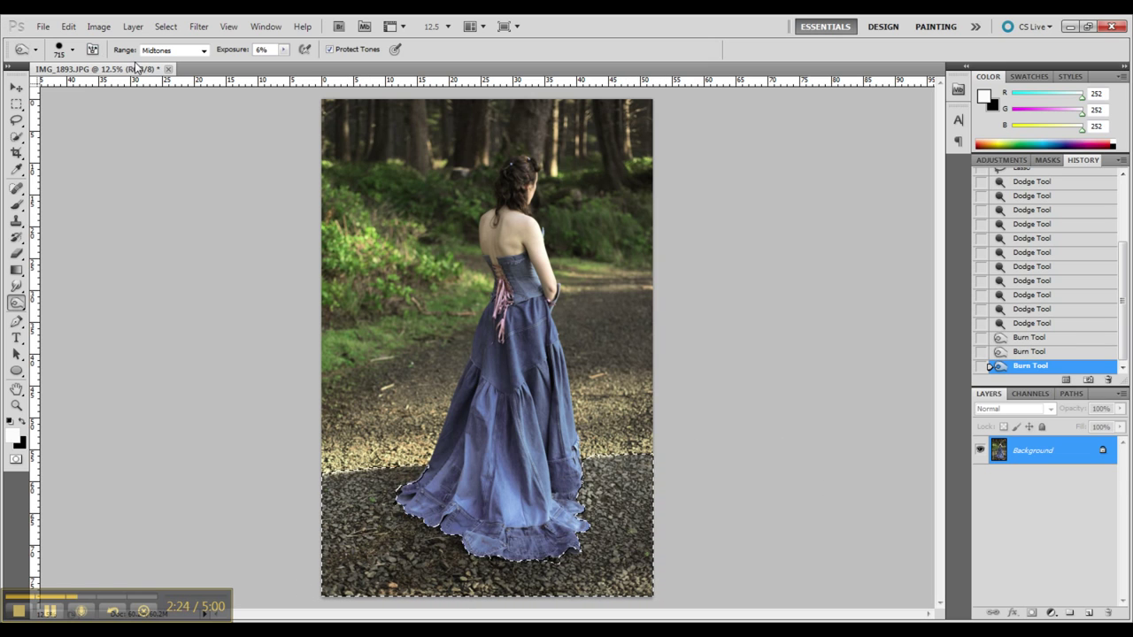
- Revert the burn strokes in History, set Range to Shadows, and burn the lower gravel four times
left_click(1040, 340)
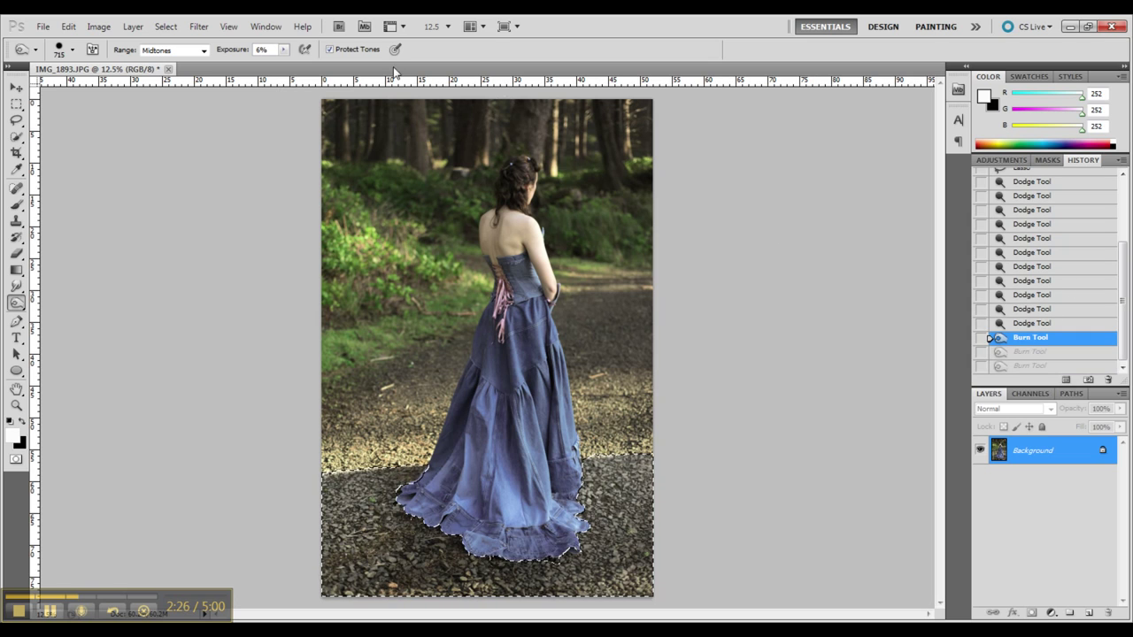
left_click(1051, 324)
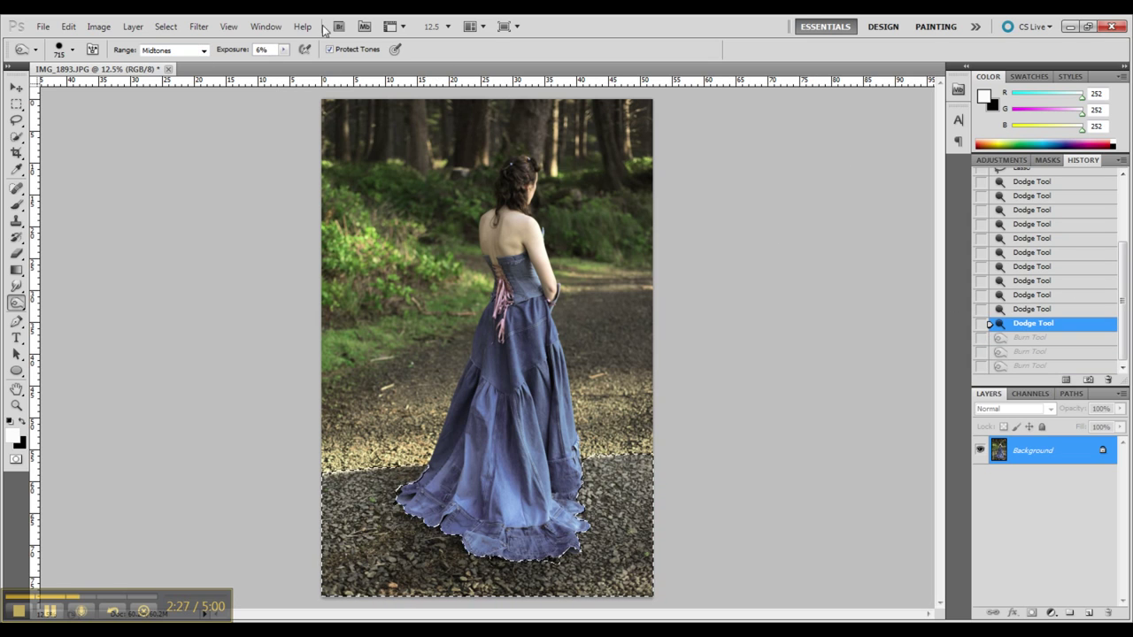
left_click(204, 51)
left_click(155, 63)
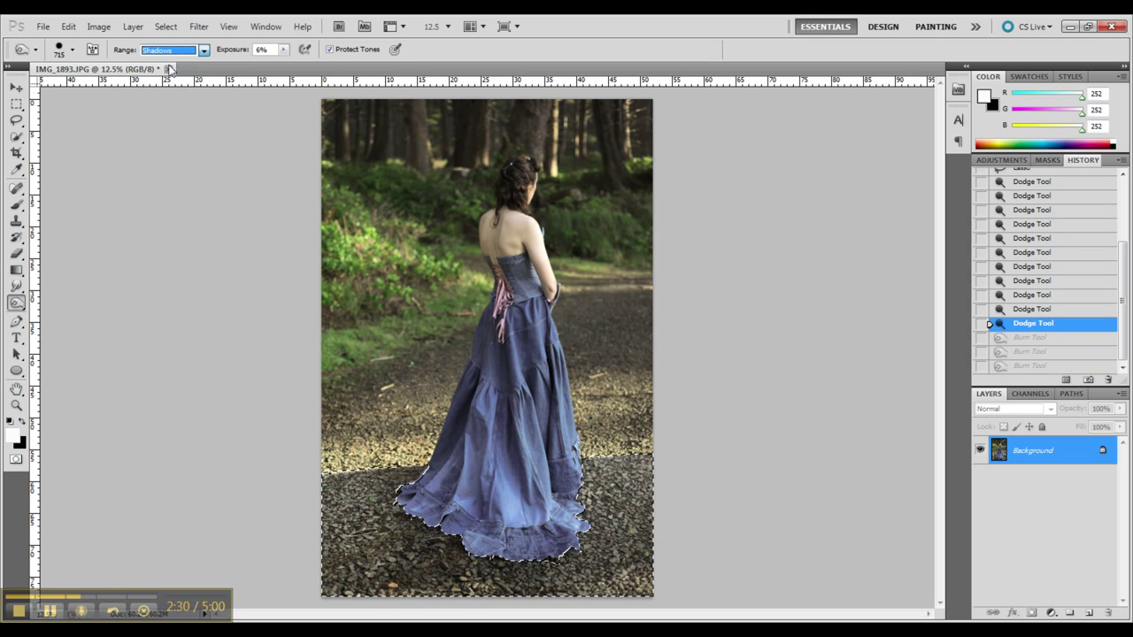
left_click_drag(298, 492, 307, 460)
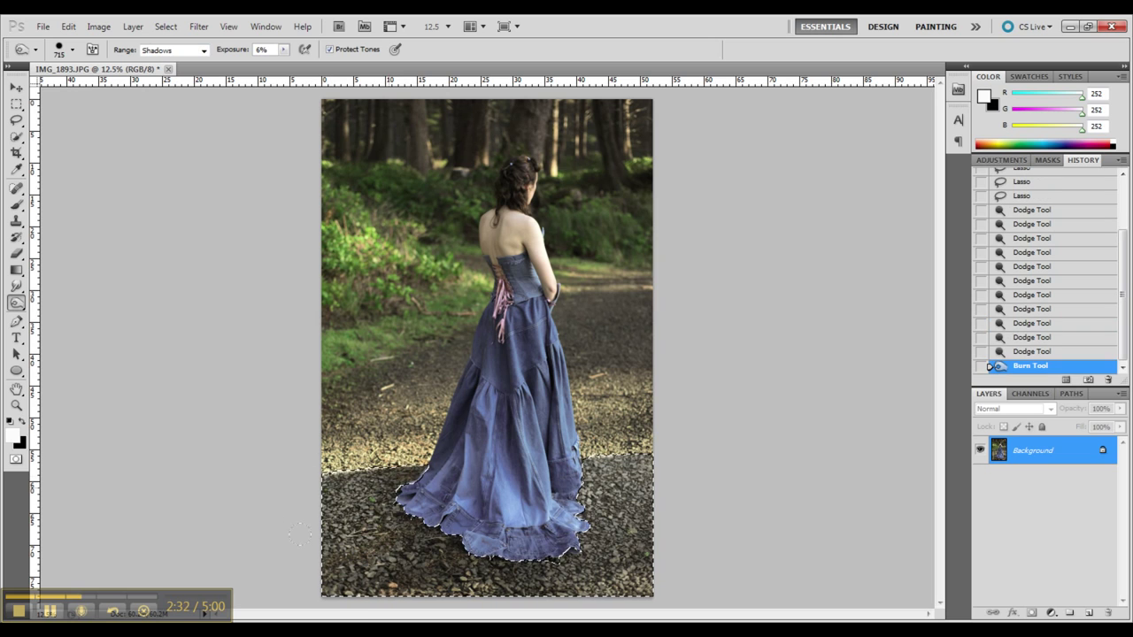
left_click_drag(298, 534, 630, 500)
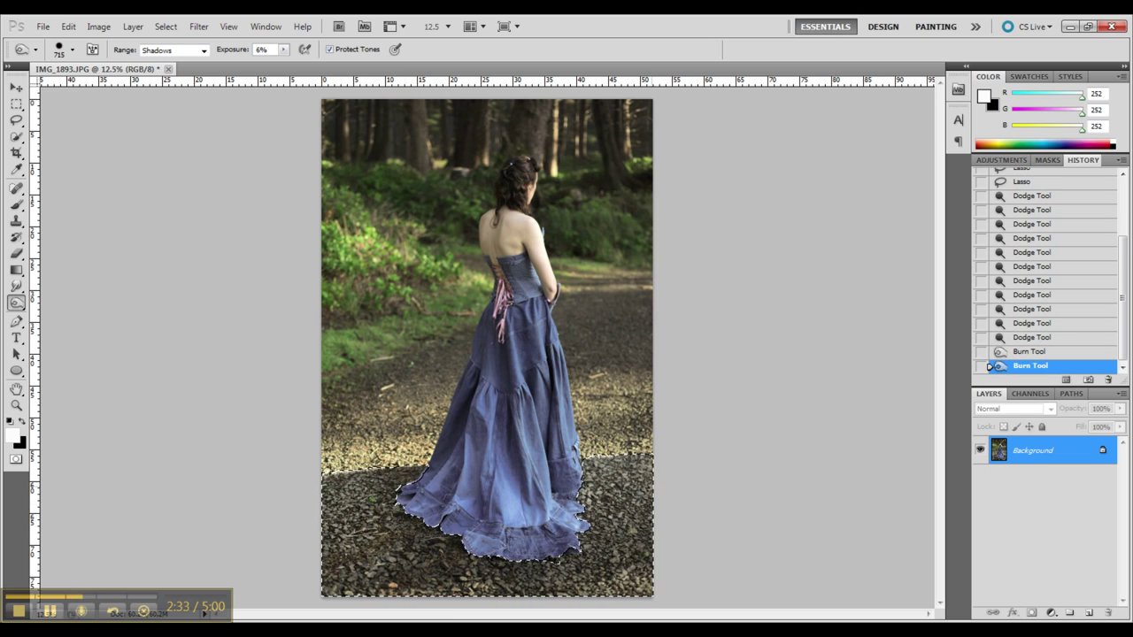
left_click_drag(389, 576, 508, 575)
left_click_drag(336, 531, 571, 531)
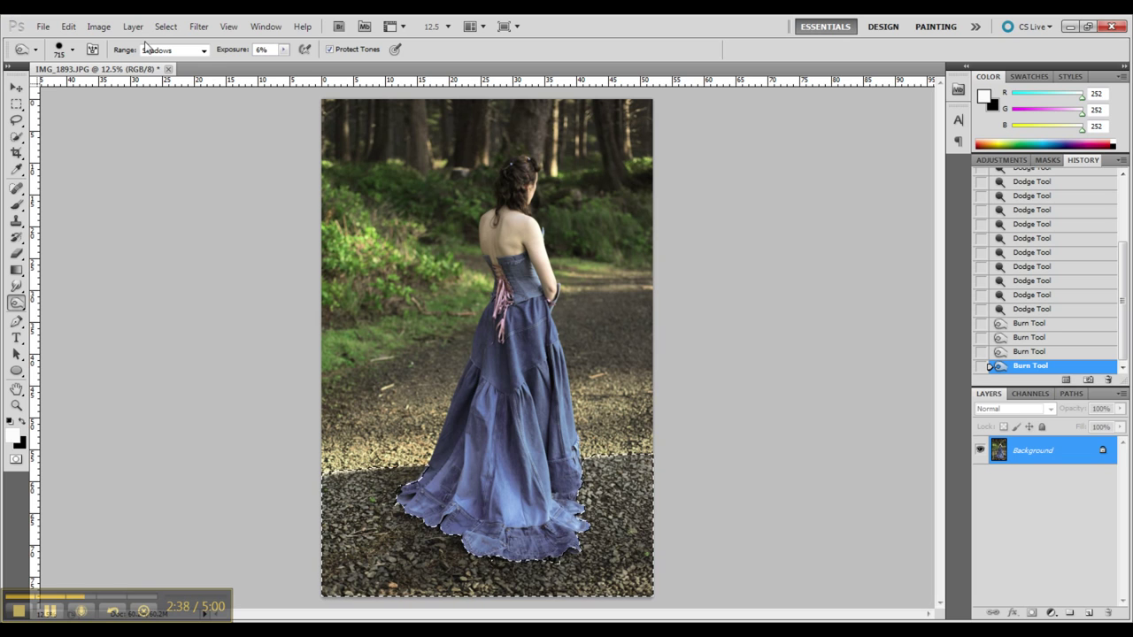
left_click(103, 27)
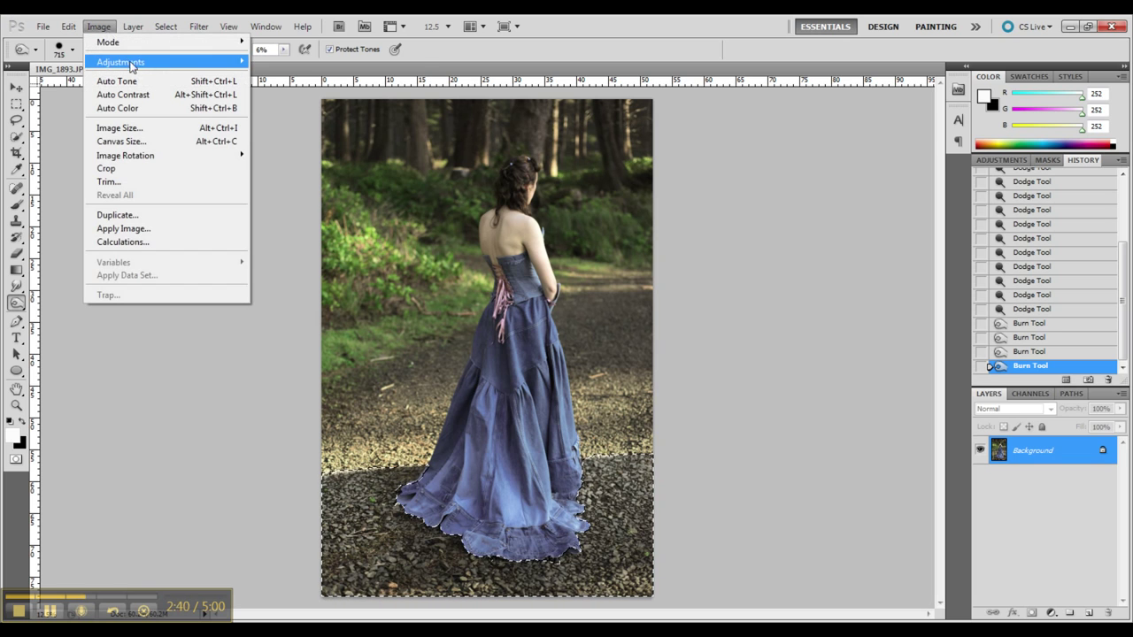
- Apply Color Balance to the midtones with Cyan/Red +3 and Yellow/Blue -20
mouse_move(132, 62)
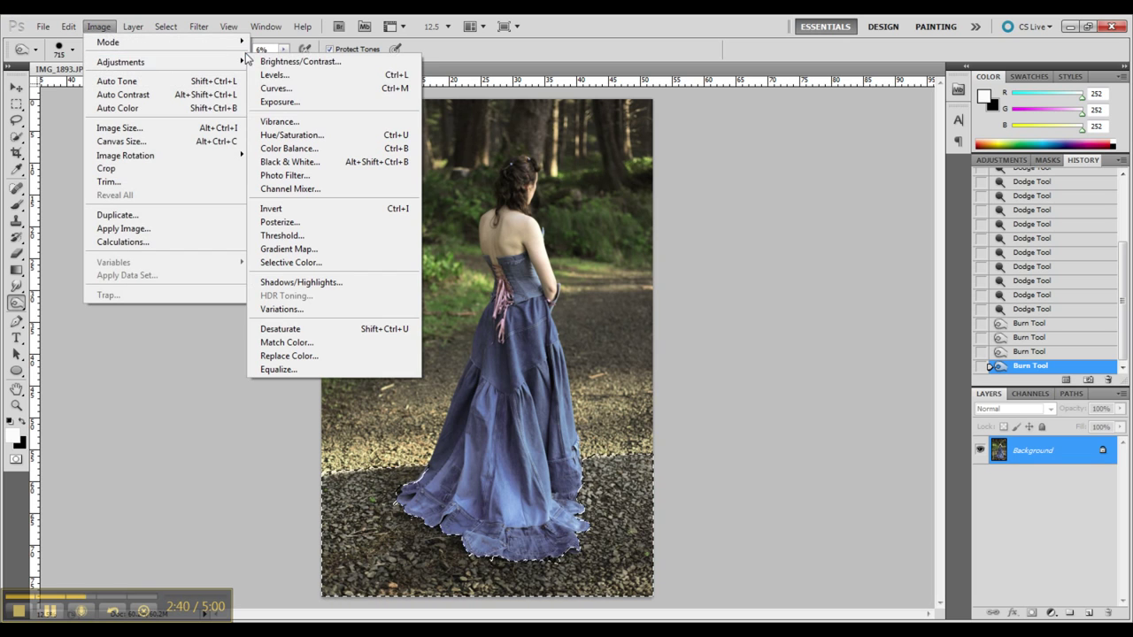
left_click(305, 147)
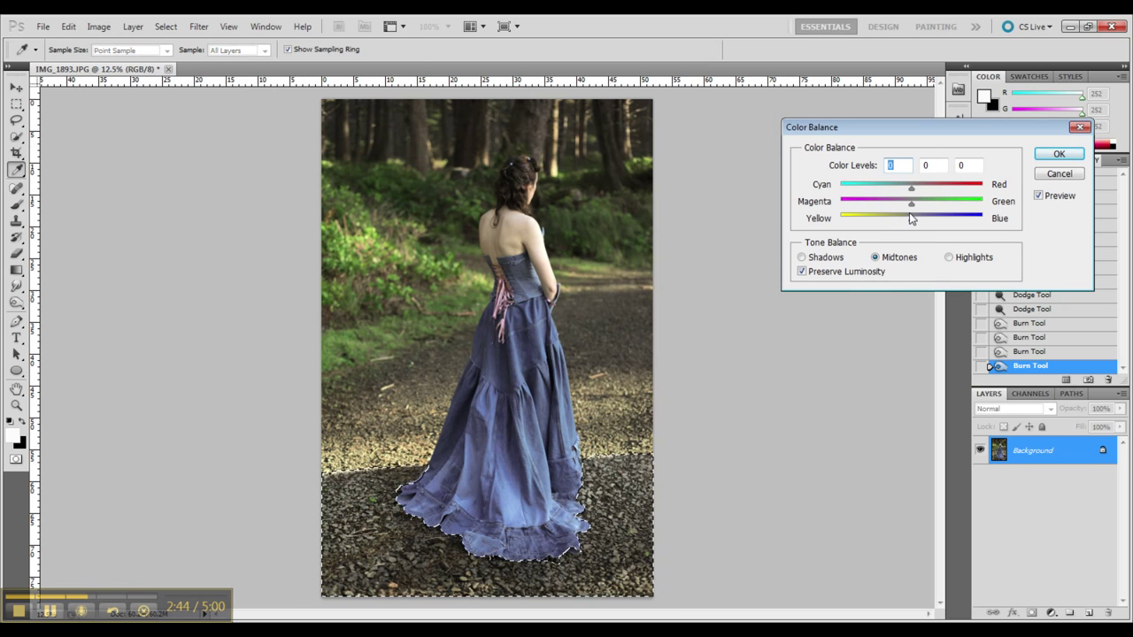
left_click_drag(911, 220, 896, 230)
key("Tab")
key("Tab")
left_click_drag(892, 220, 919, 192)
left_click_drag(916, 191, 897, 222)
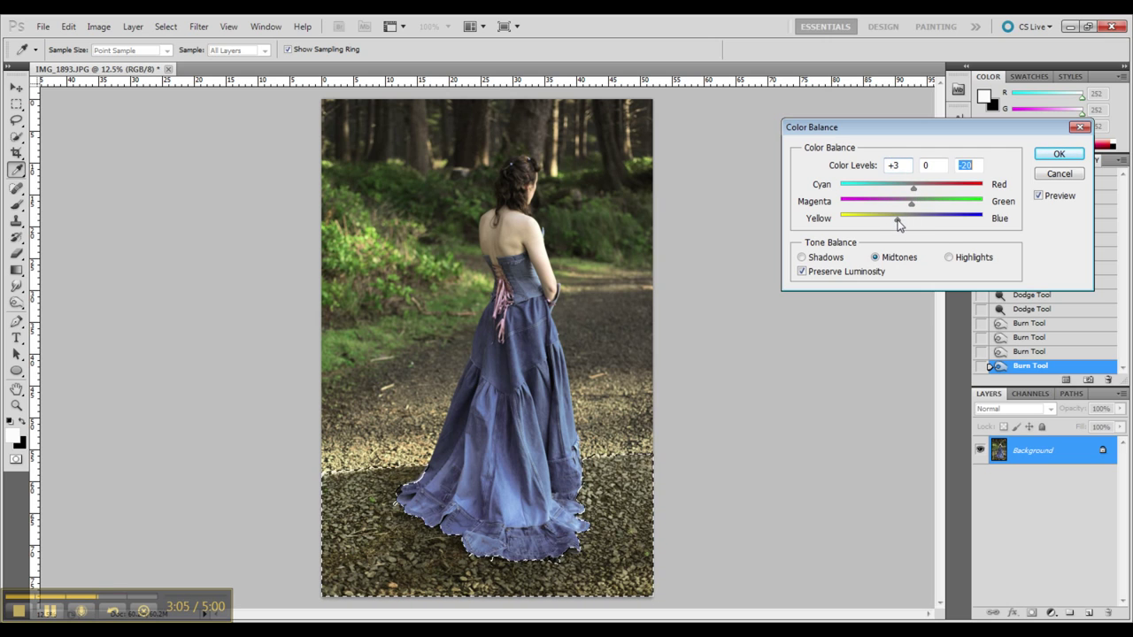
left_click(1047, 160)
left_click(98, 26)
- Open Selective Color, lower the Black amount for Reds, then target Whites
mouse_move(170, 64)
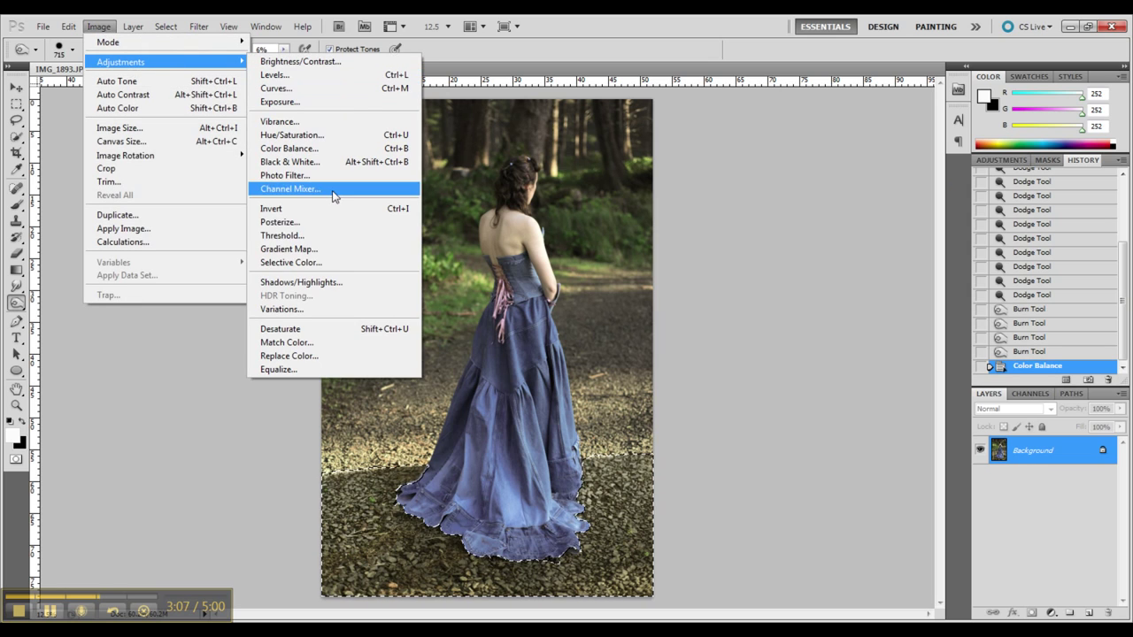
left_click(318, 262)
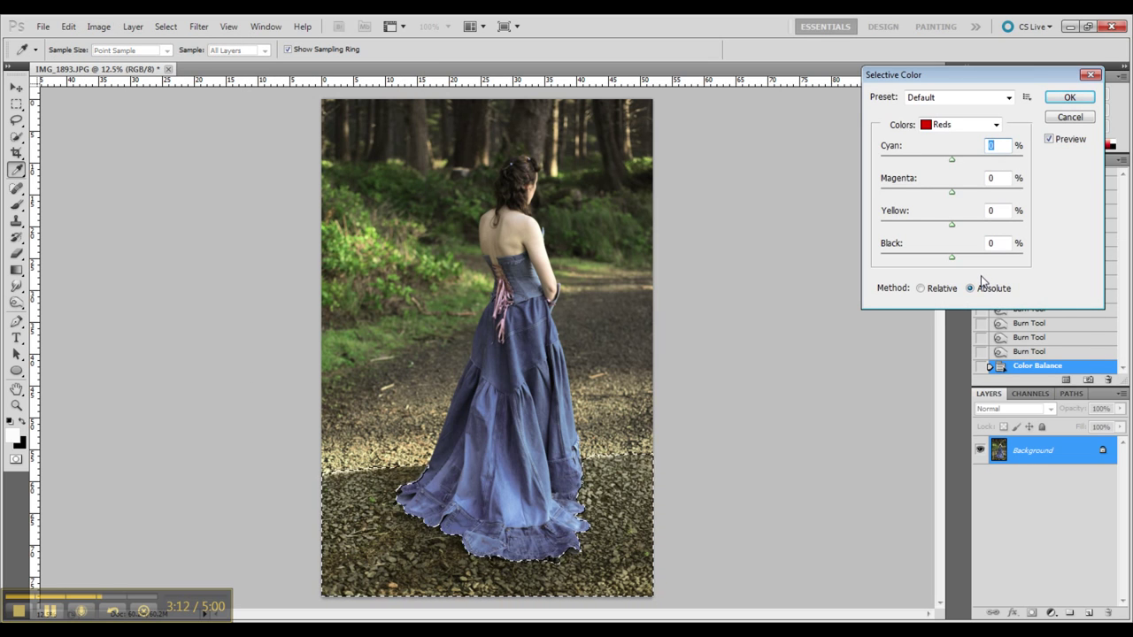
left_click_drag(952, 258, 945, 261)
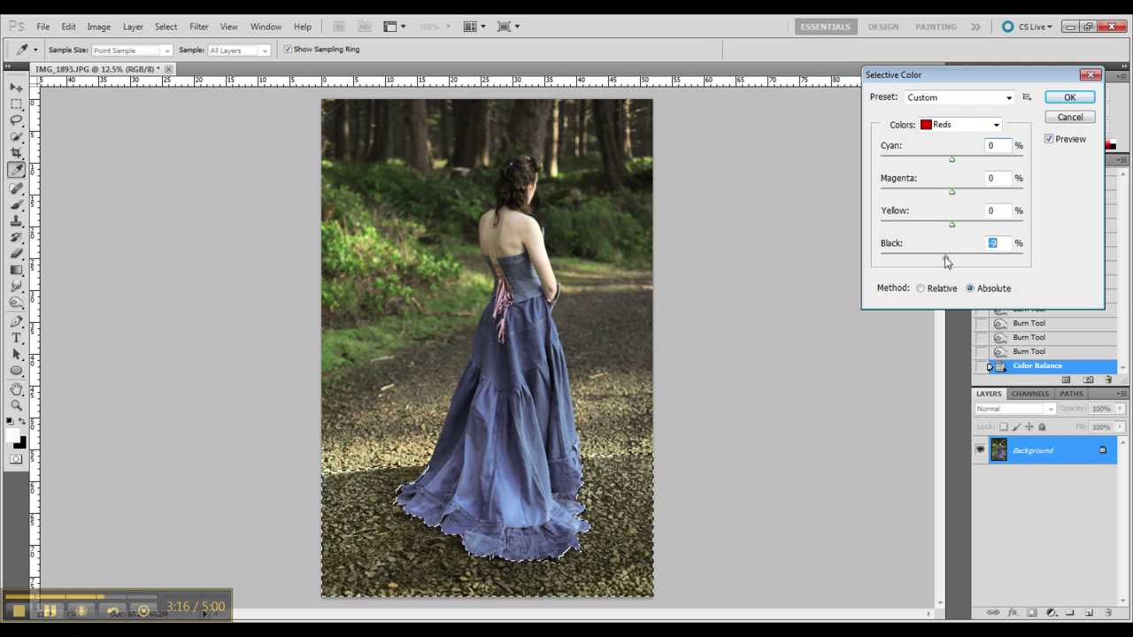
left_click(995, 125)
left_click(956, 227)
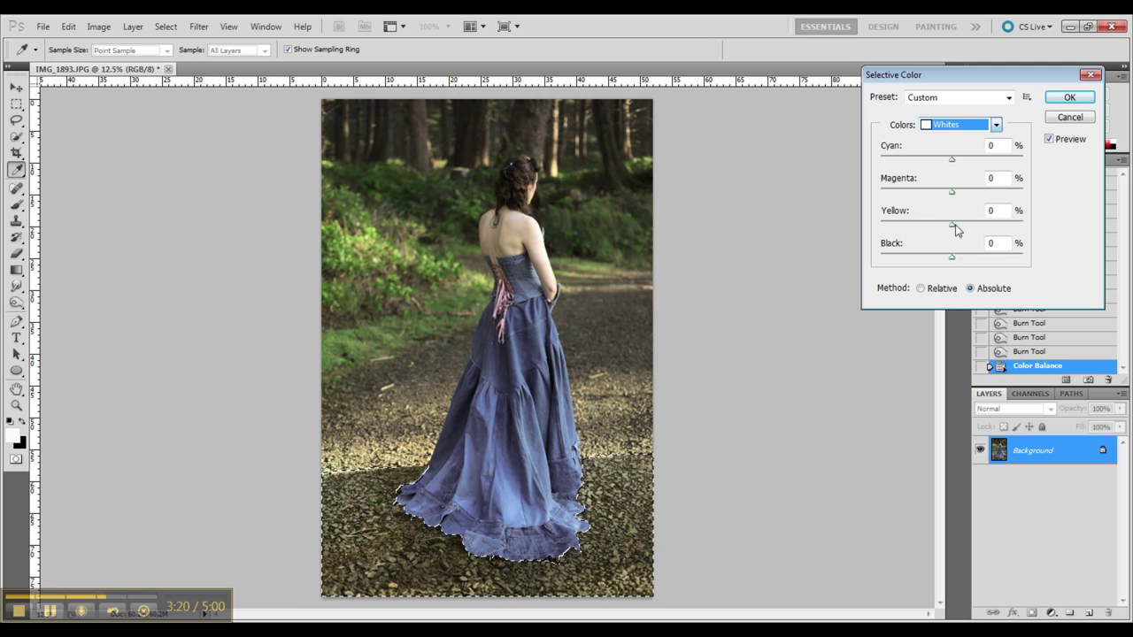
left_click(952, 258)
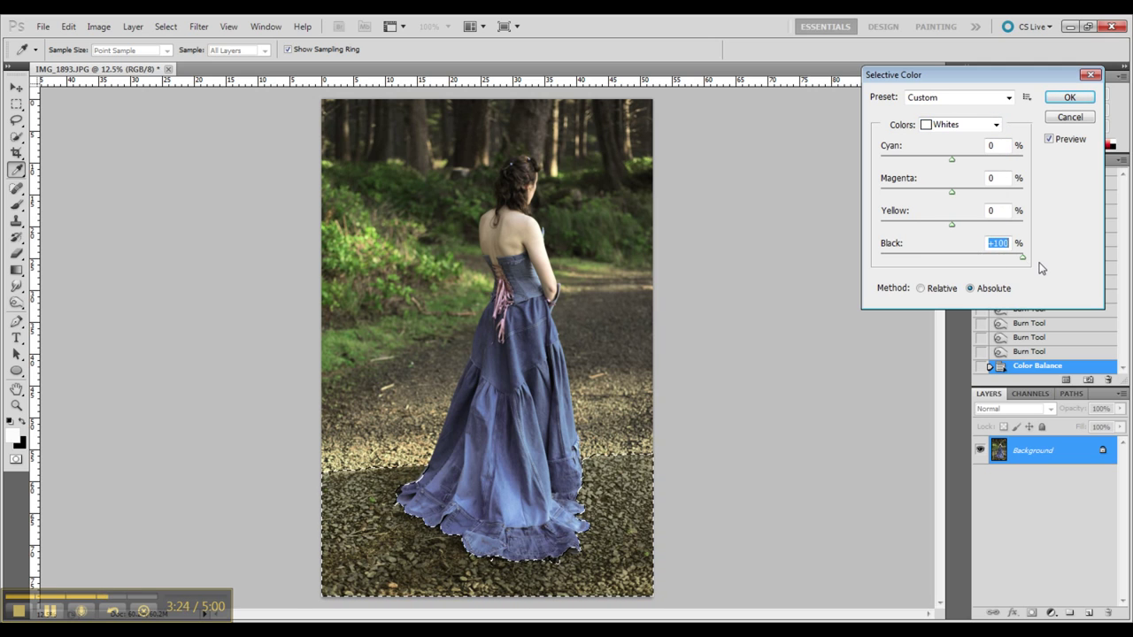
- Adjust Black for Neutrals and tweak the Yellows in Selective Color
left_click(995, 124)
left_click(949, 236)
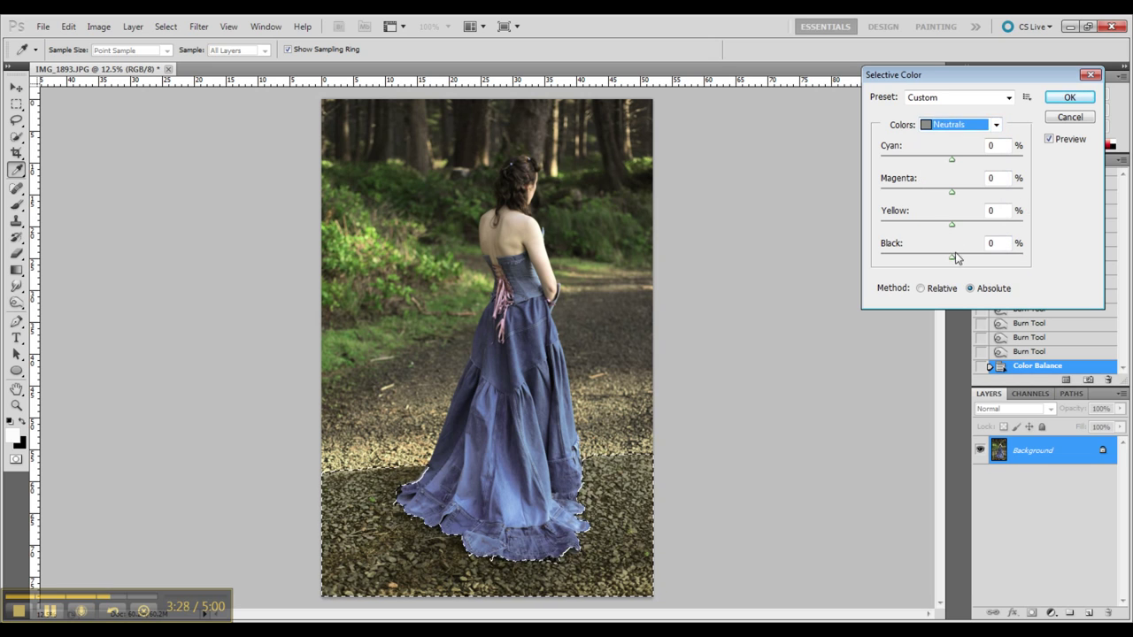
mouse_move(952, 258)
left_mouse_down()
mouse_move(967, 259)
mouse_move(932, 256)
mouse_move(950, 256)
left_mouse_up()
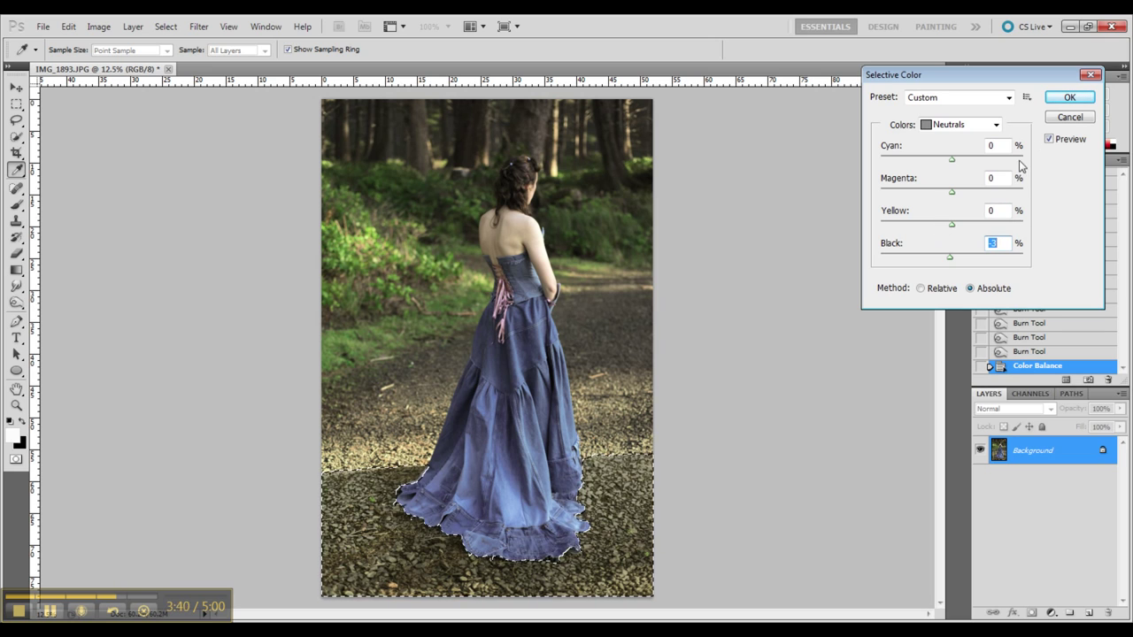
left_click(995, 125)
left_click(955, 154)
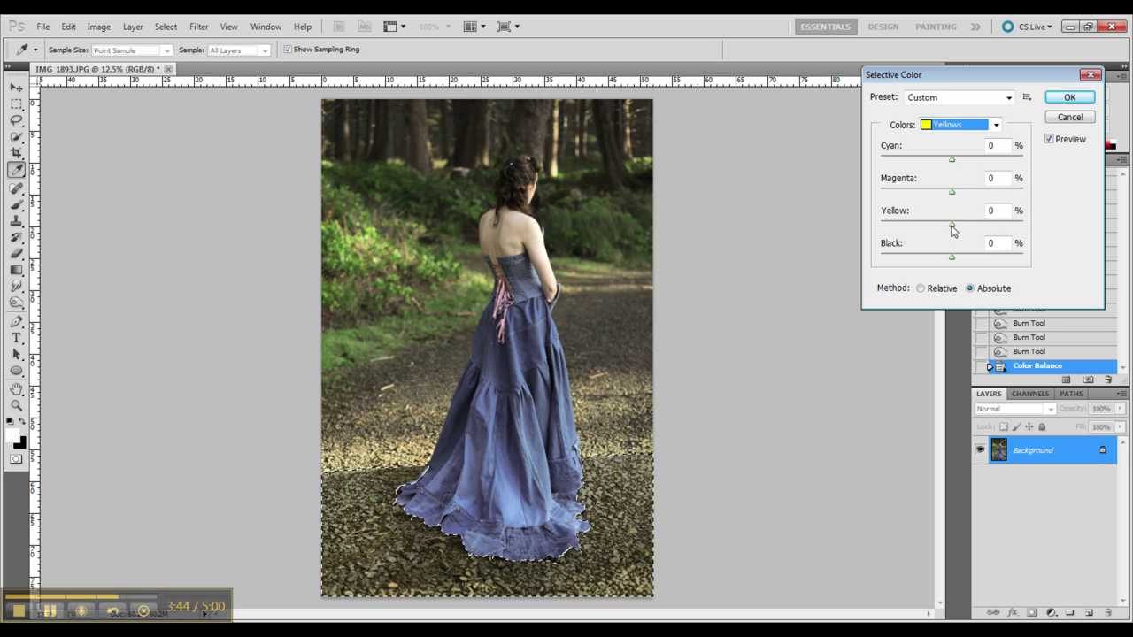
left_click(960, 125)
left_click(960, 234)
left_click_drag(952, 224, 954, 234)
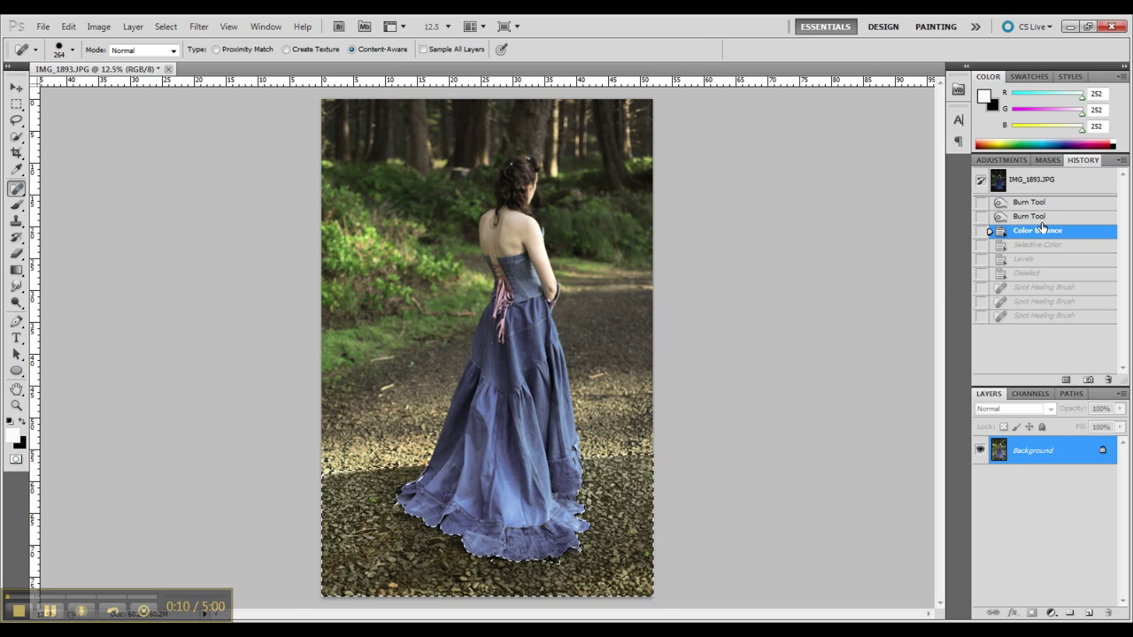
- Revert to the Color Balance history state and apply Levels with white input at 175
left_click(1033, 228)
left_click(99, 26)
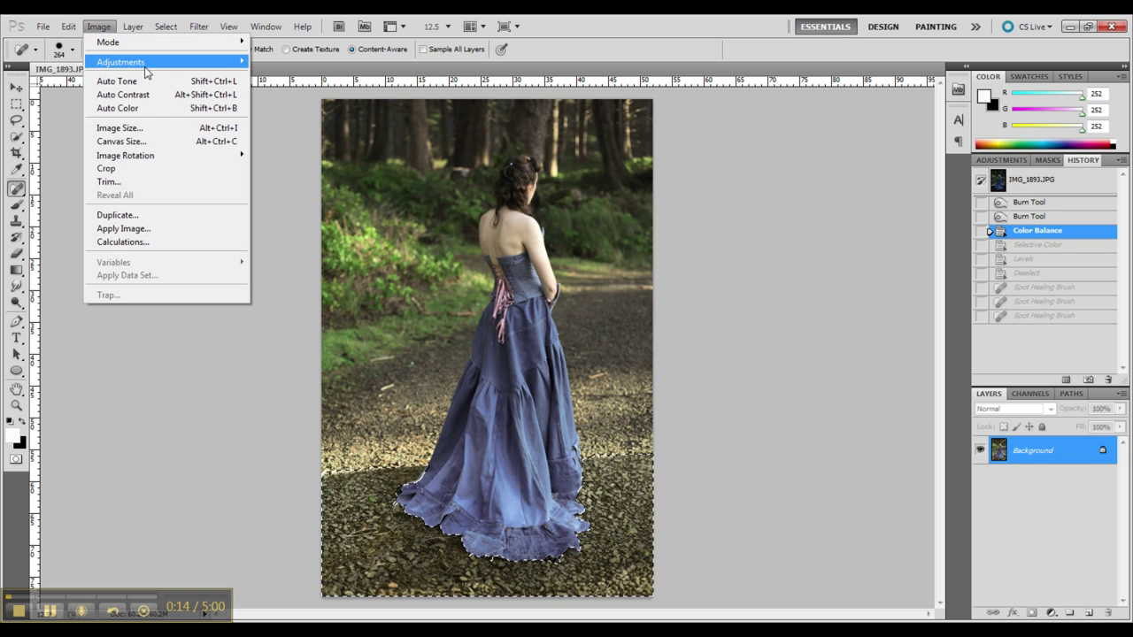
mouse_move(144, 64)
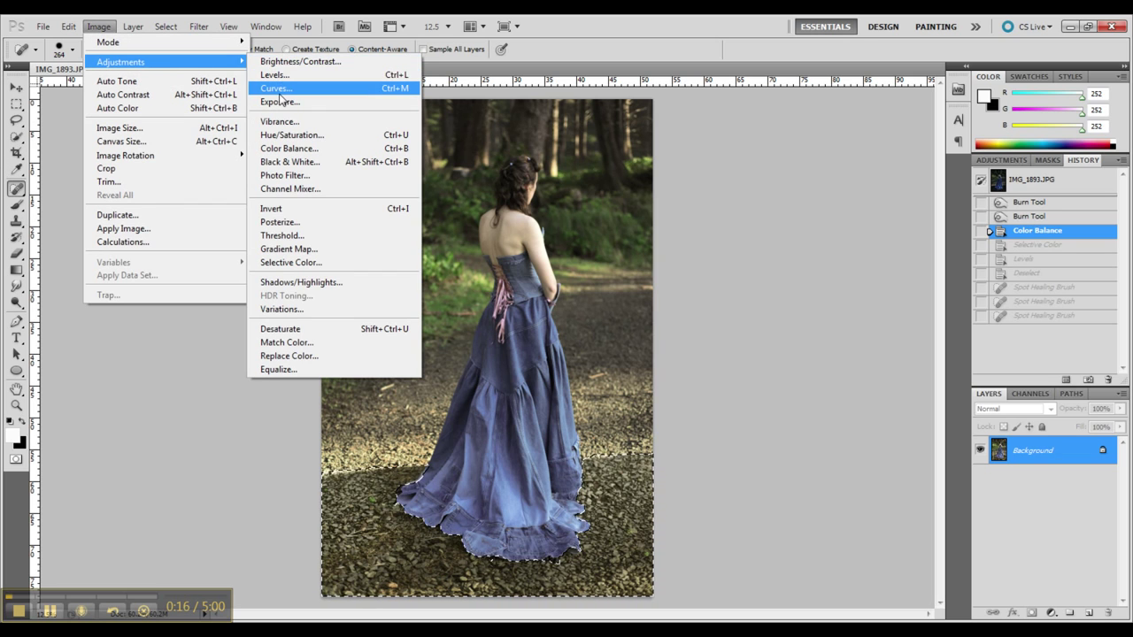
left_click(274, 75)
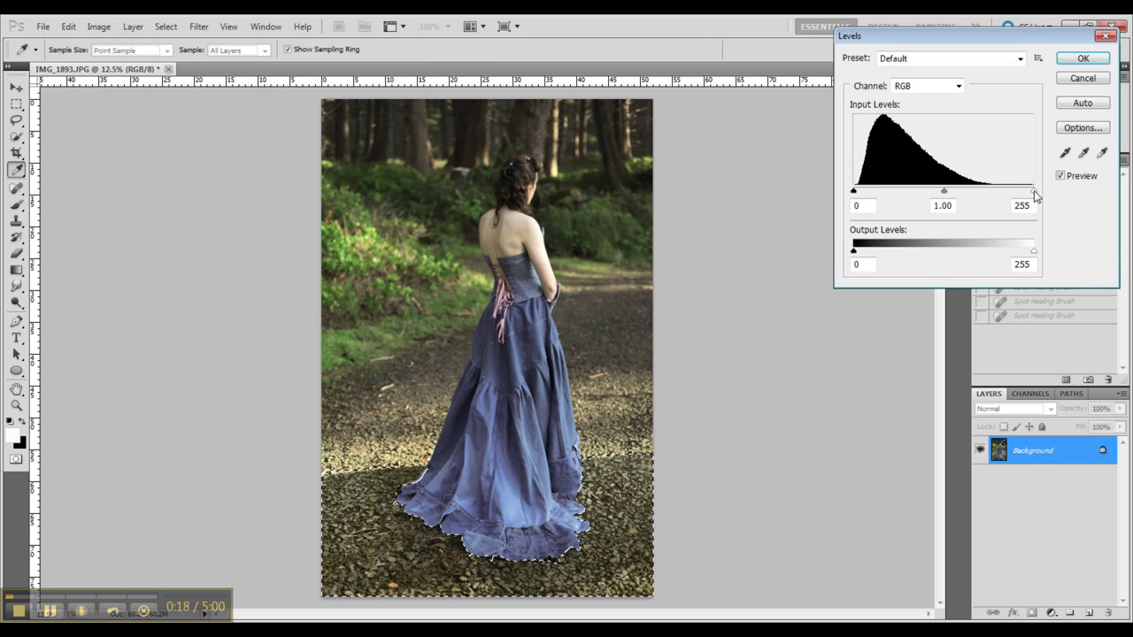
left_click_drag(1032, 190, 980, 199)
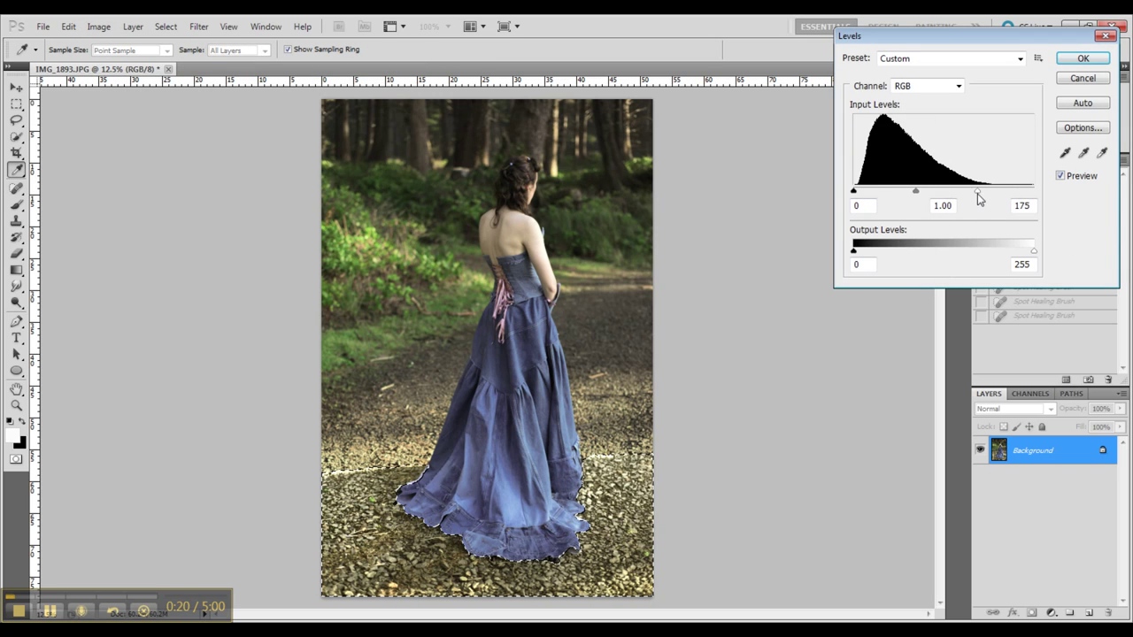
left_click(1082, 58)
key("j")
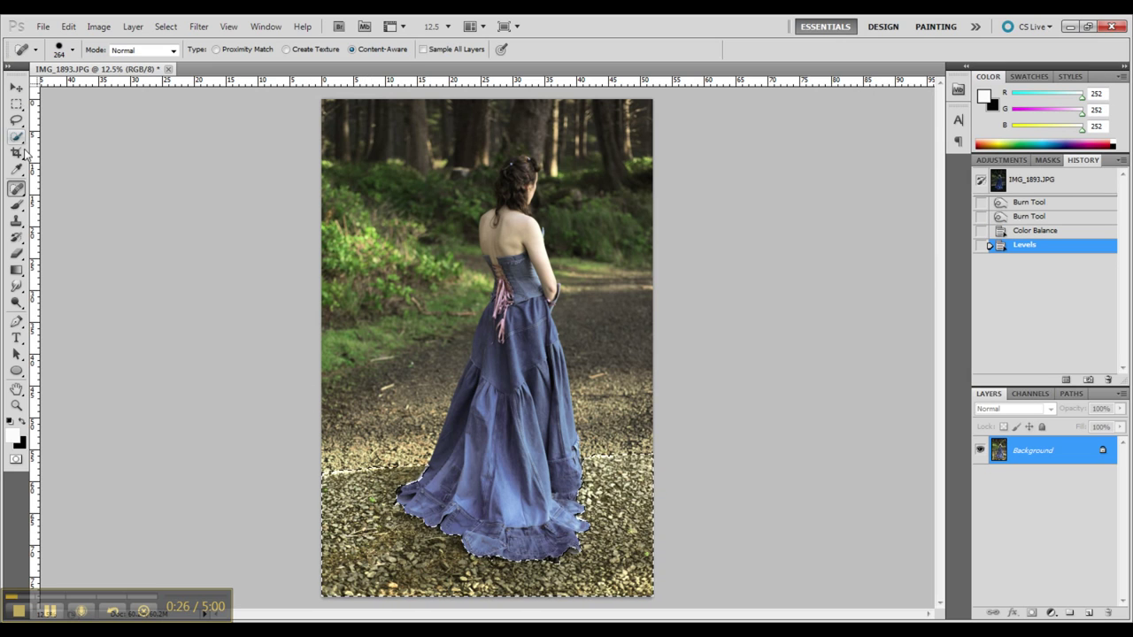
- Deselect and spot-heal a patch of ground near the dress hem
left_click(16, 119)
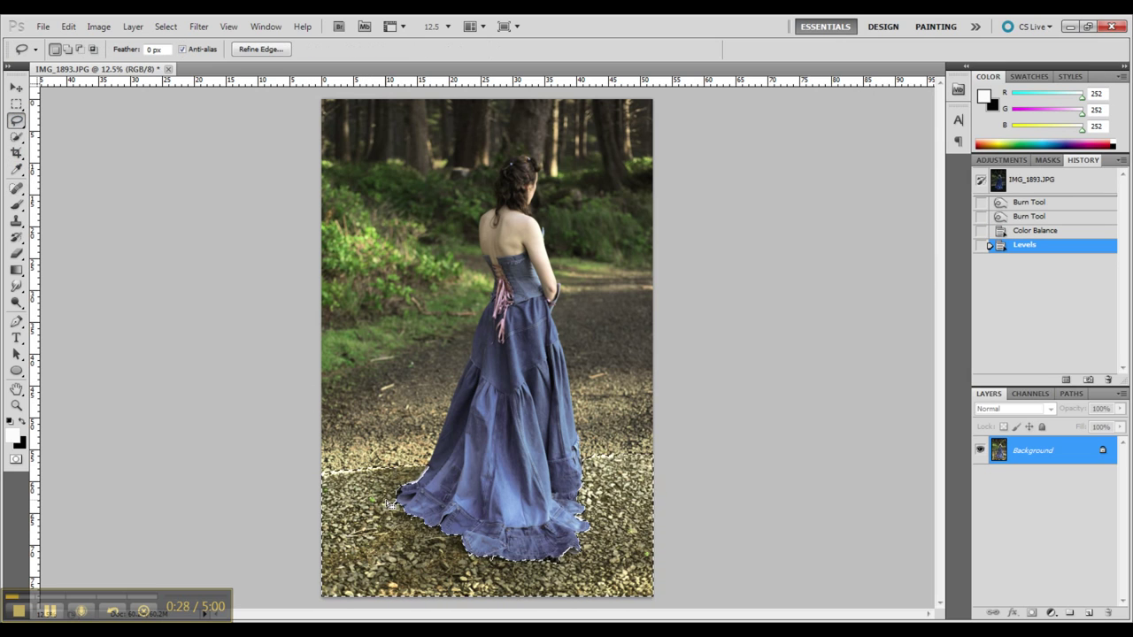
right_click(387, 235)
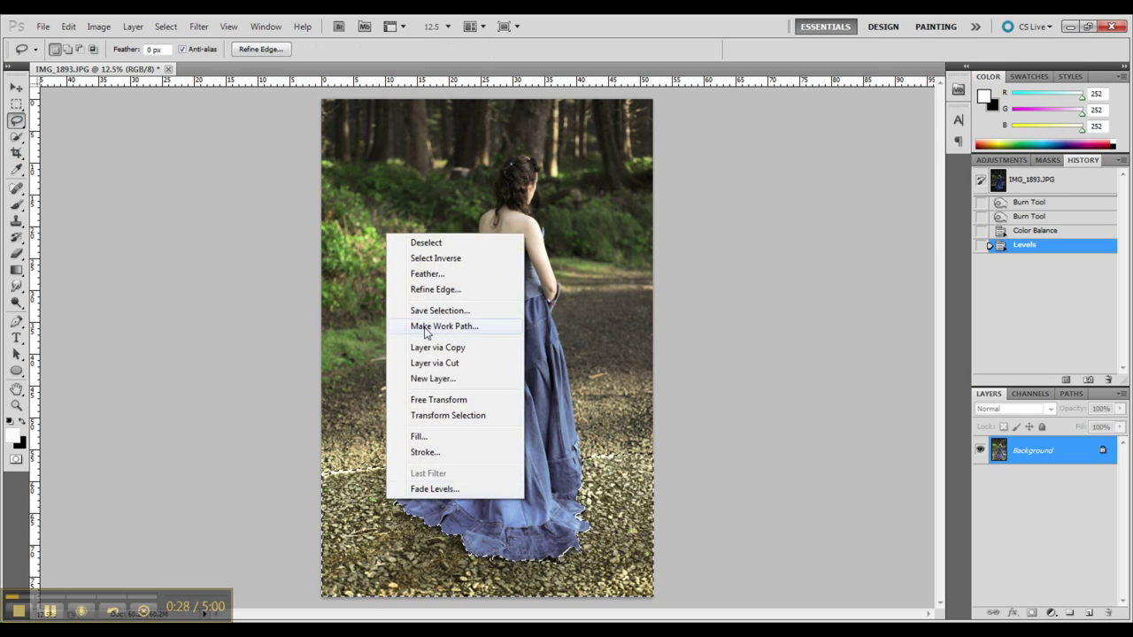
left_click(426, 242)
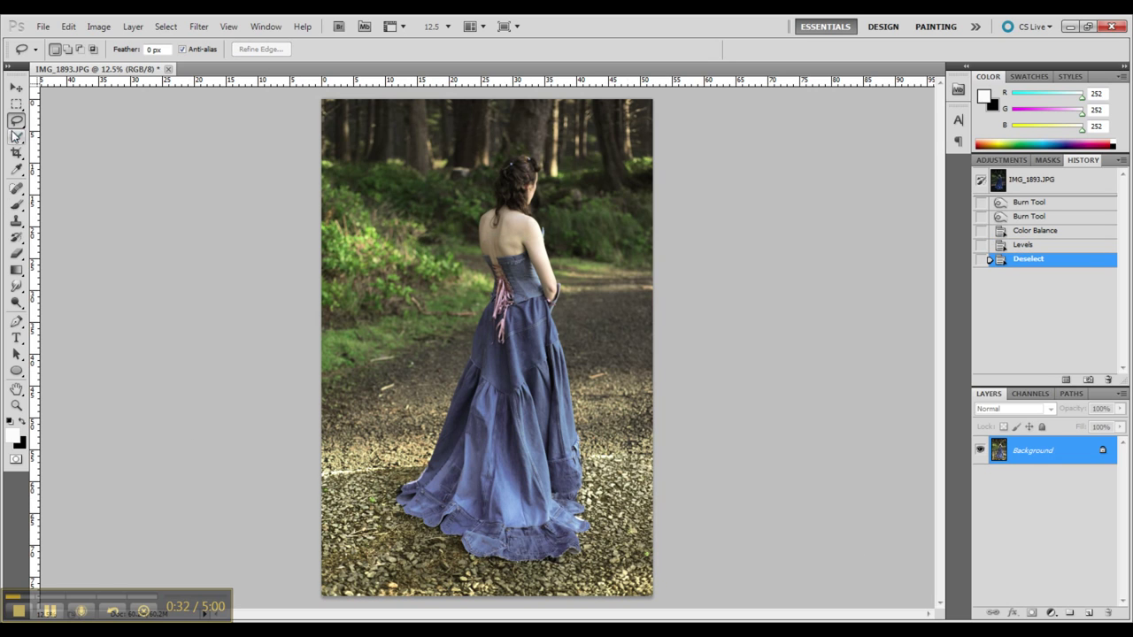
left_click(17, 190)
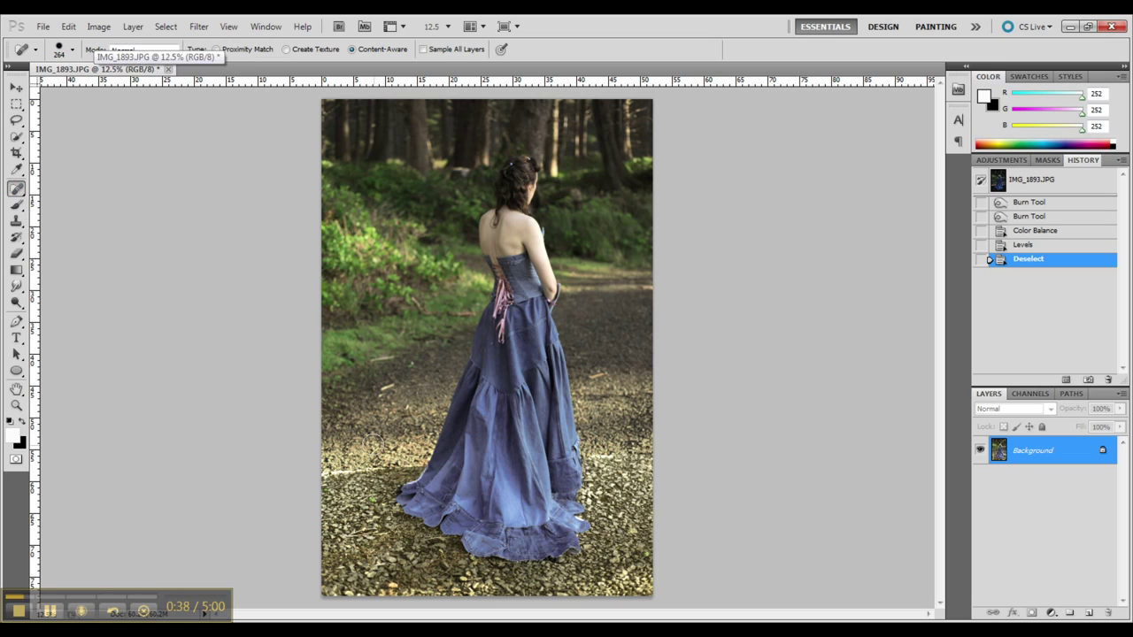
mouse_move(336, 471)
left_mouse_down()
mouse_move(382, 468)
mouse_move(289, 500)
left_mouse_up()
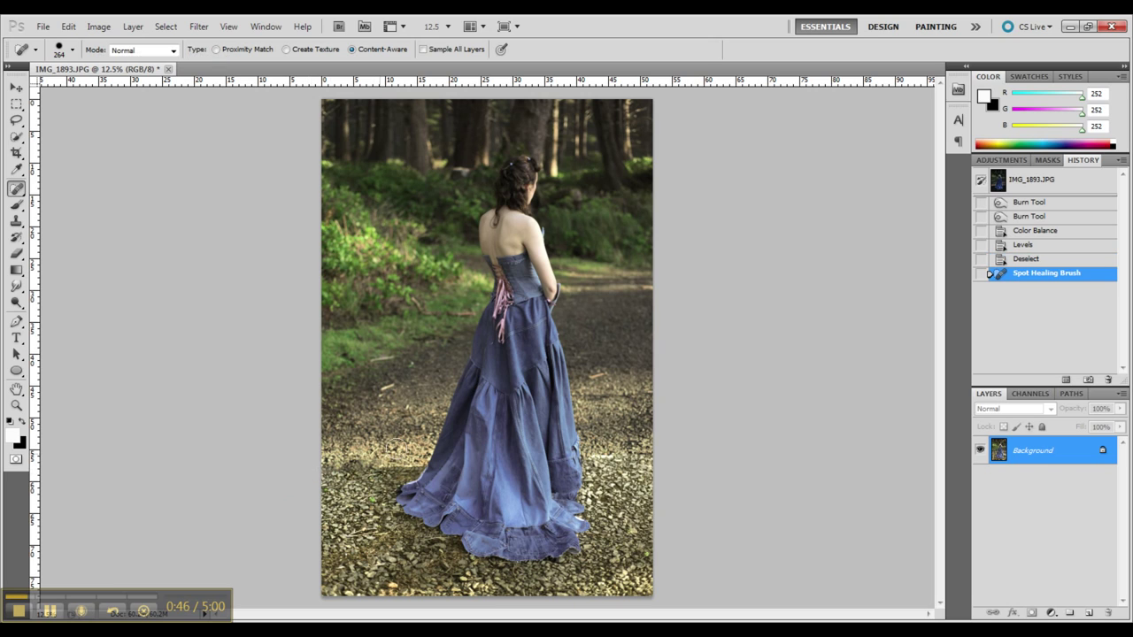
- Redo the spot healing on the gravel spots left and right of the dress
left_click(1022, 263)
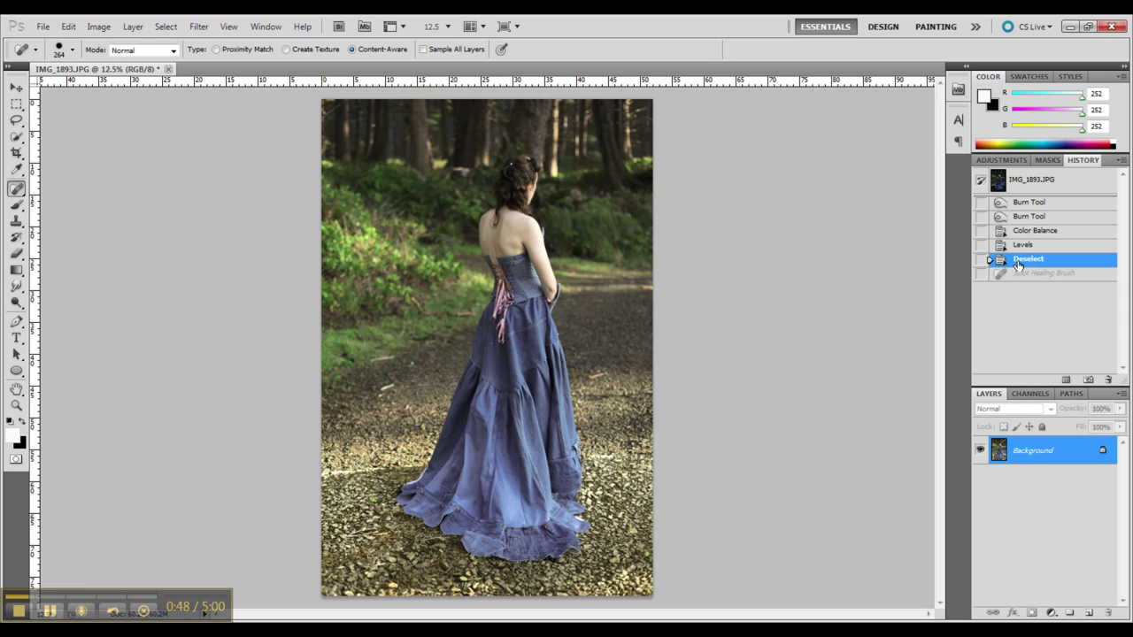
left_click_drag(328, 473, 352, 470)
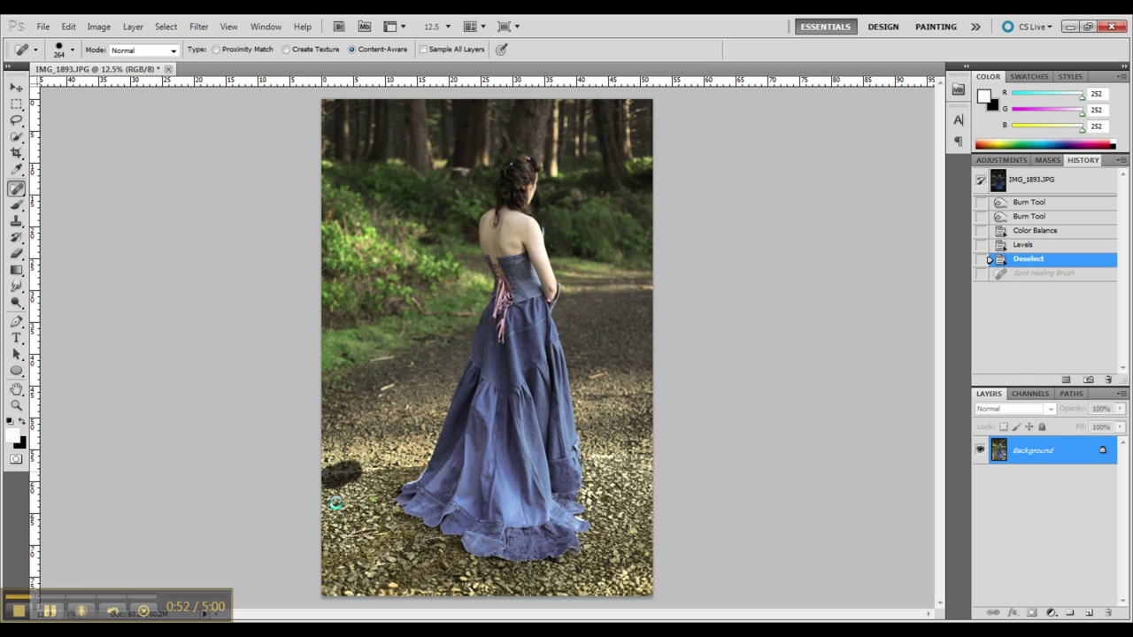
mouse_move(336, 501)
left_mouse_down()
mouse_move(334, 485)
mouse_move(379, 466)
left_mouse_up()
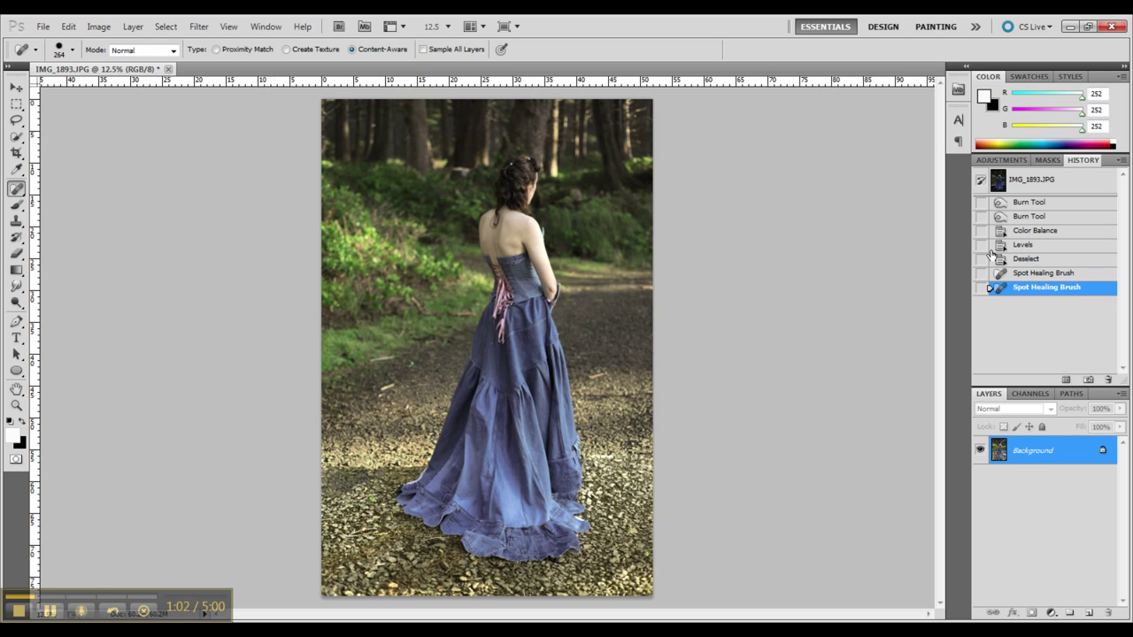
left_click(1047, 259)
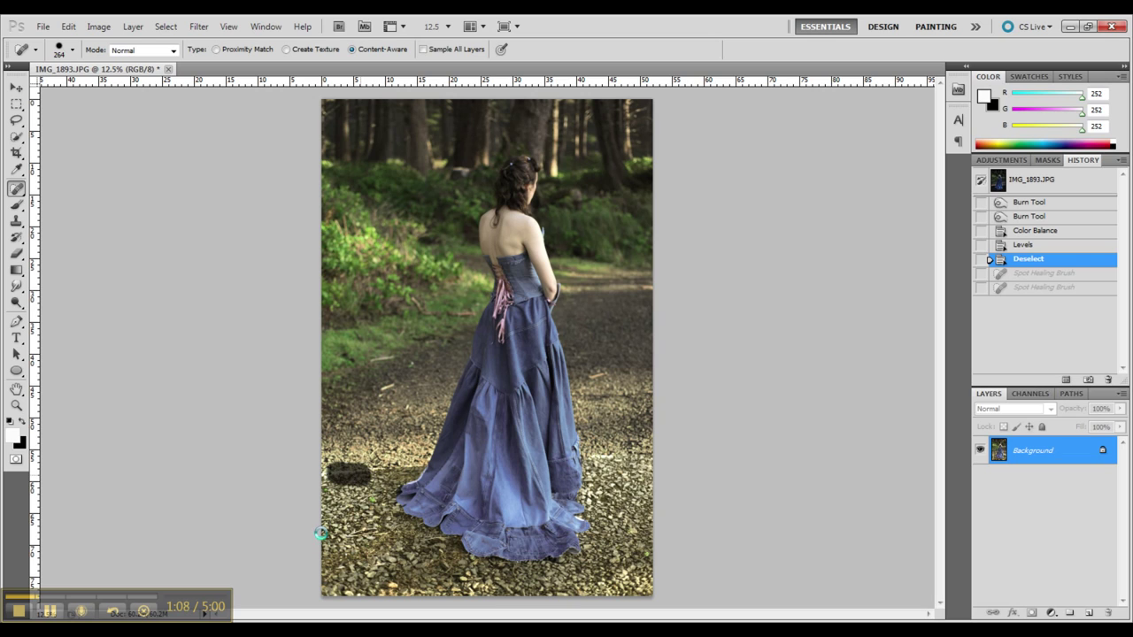
left_click(349, 474)
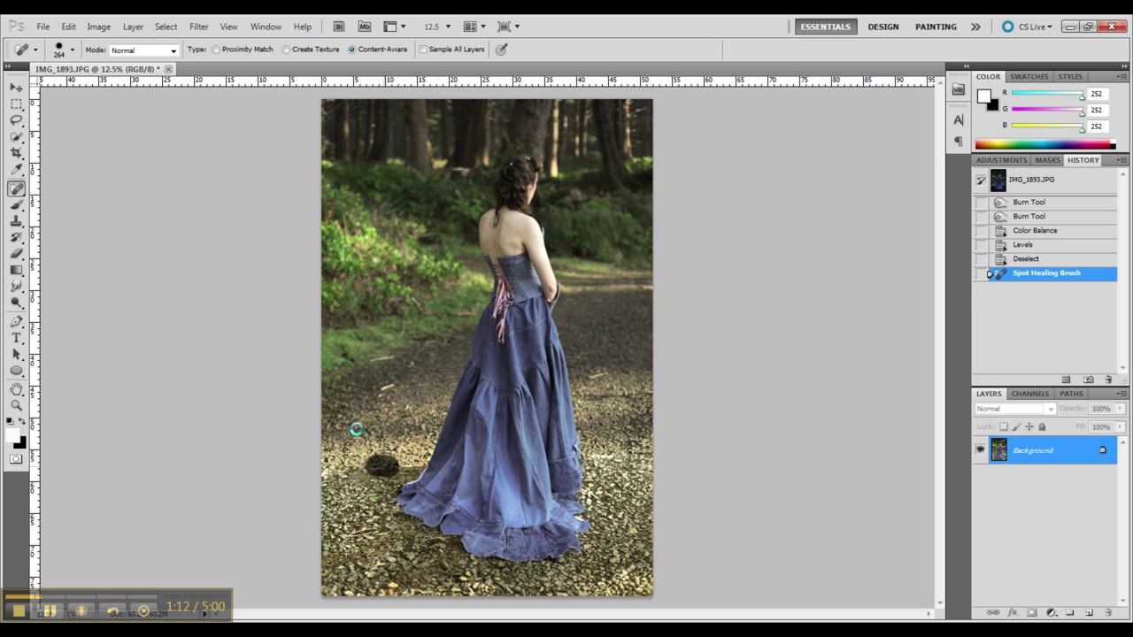
left_click(381, 466)
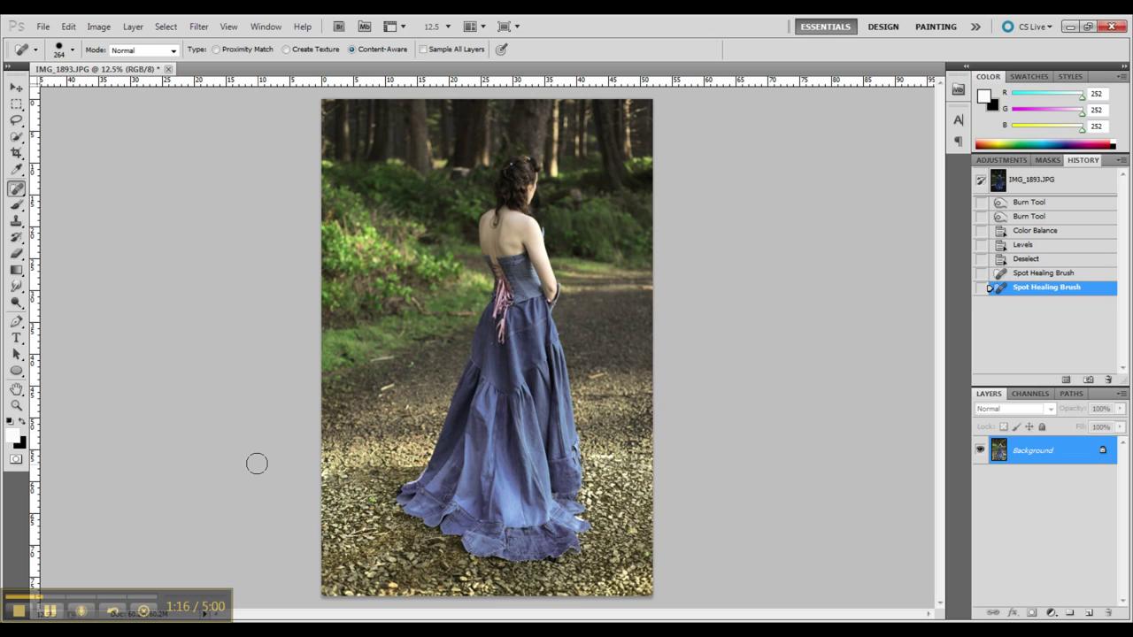
left_click(605, 456)
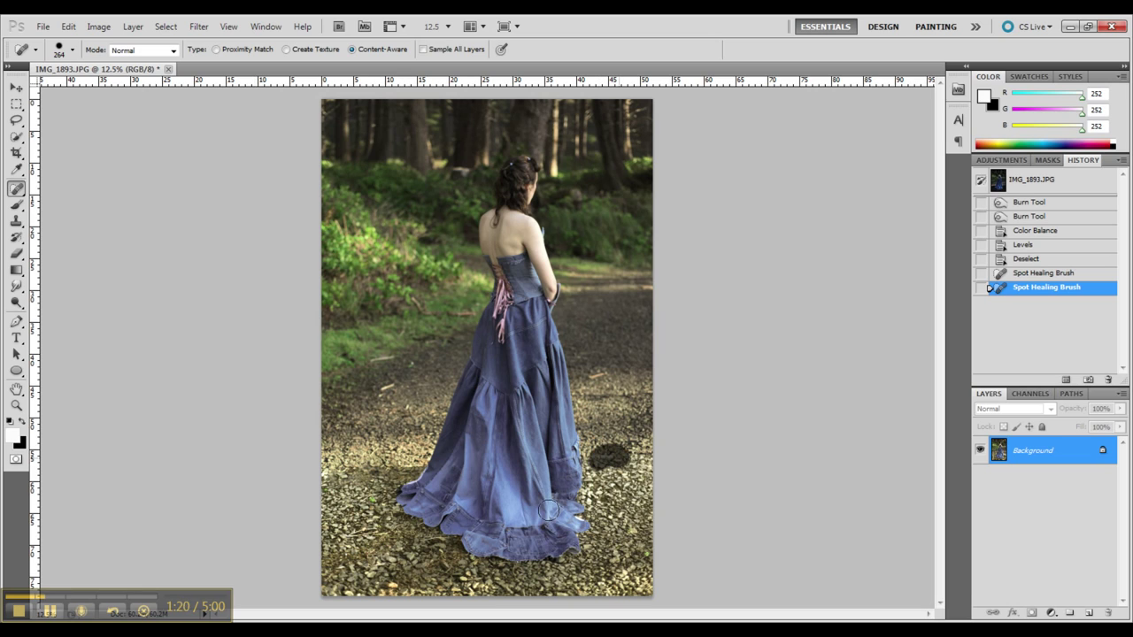
left_click(621, 454)
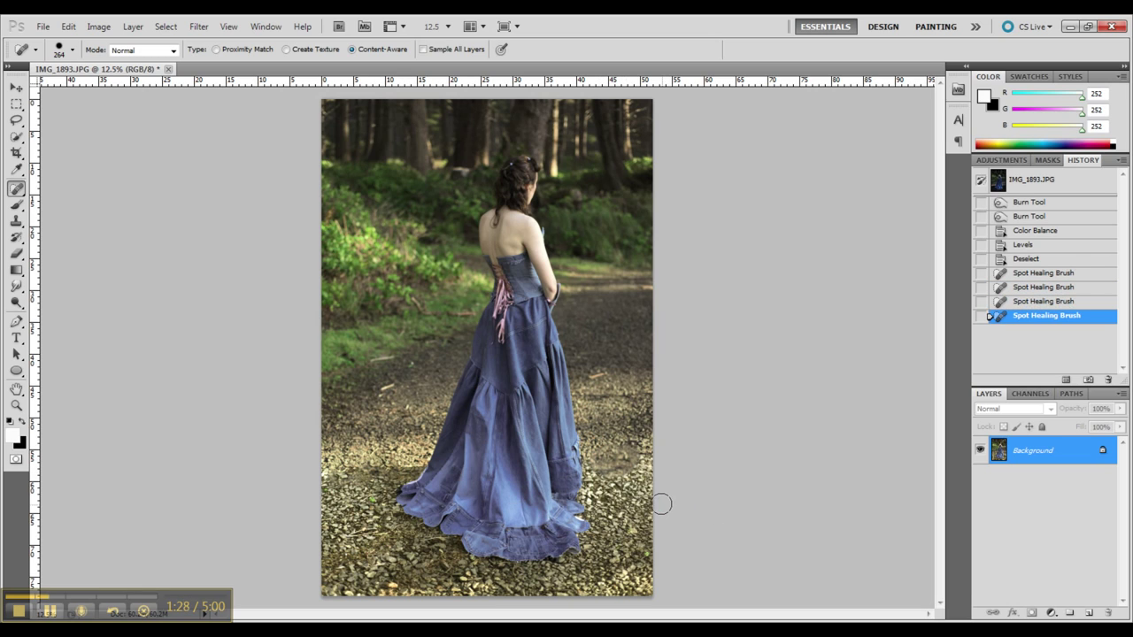
- Undo recent heals, shrink the Spot Healing Brush to 111 px, and heal right of the hem
key("ctrl+alt+z")
key("ctrl+alt+z")
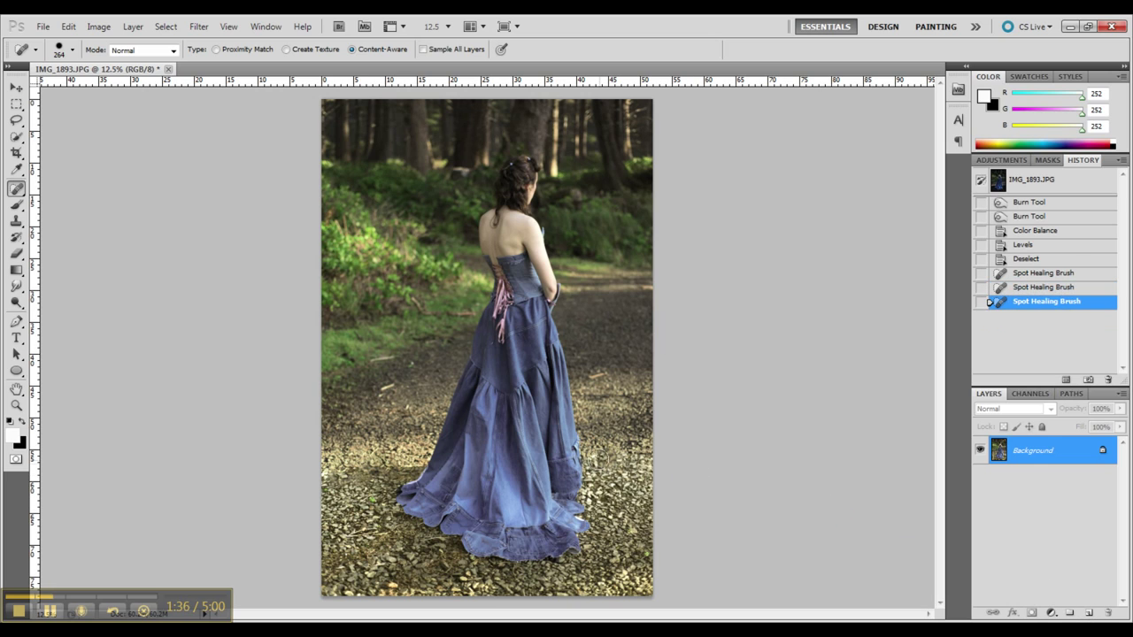
left_click(599, 460)
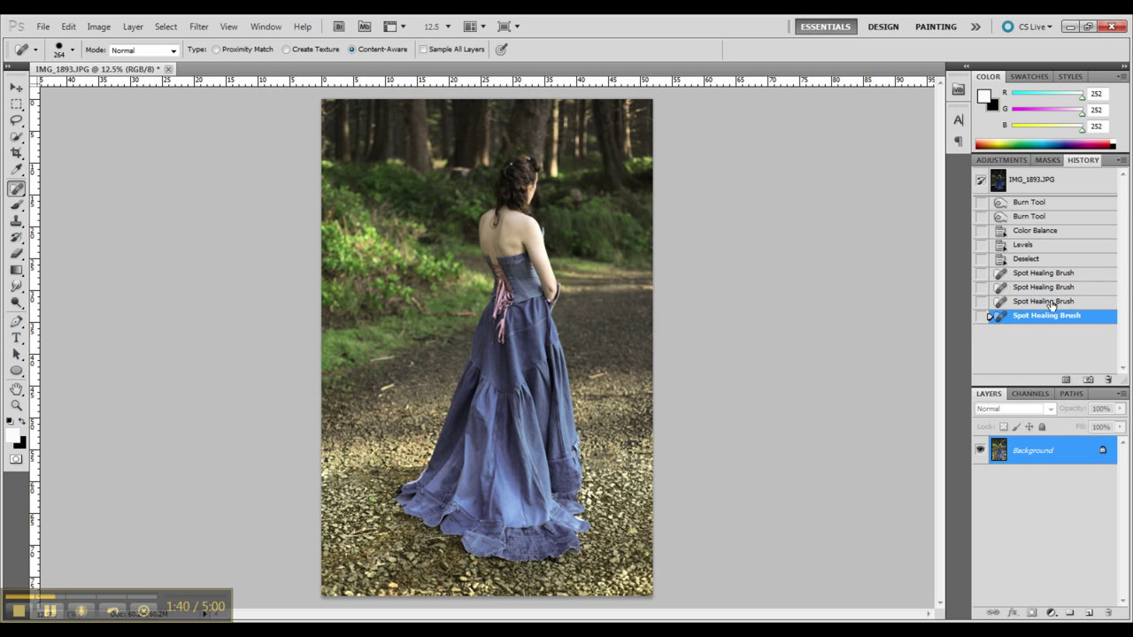
key("ctrl+alt+z")
key("ctrl+alt+z")
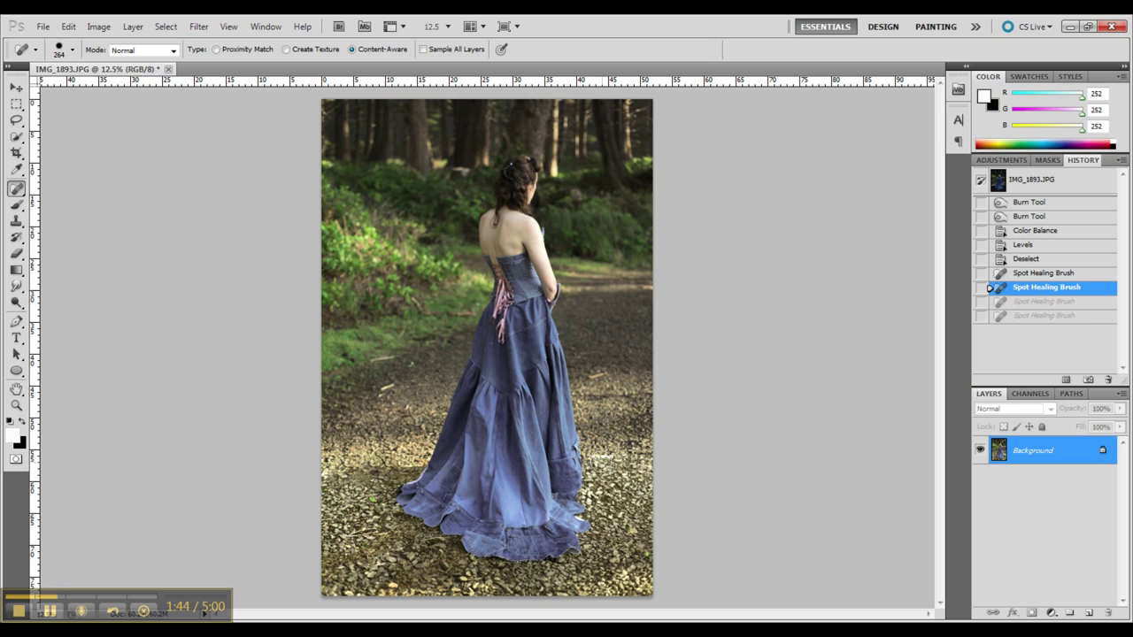
left_click(62, 46)
left_click_drag(64, 85, 93, 88)
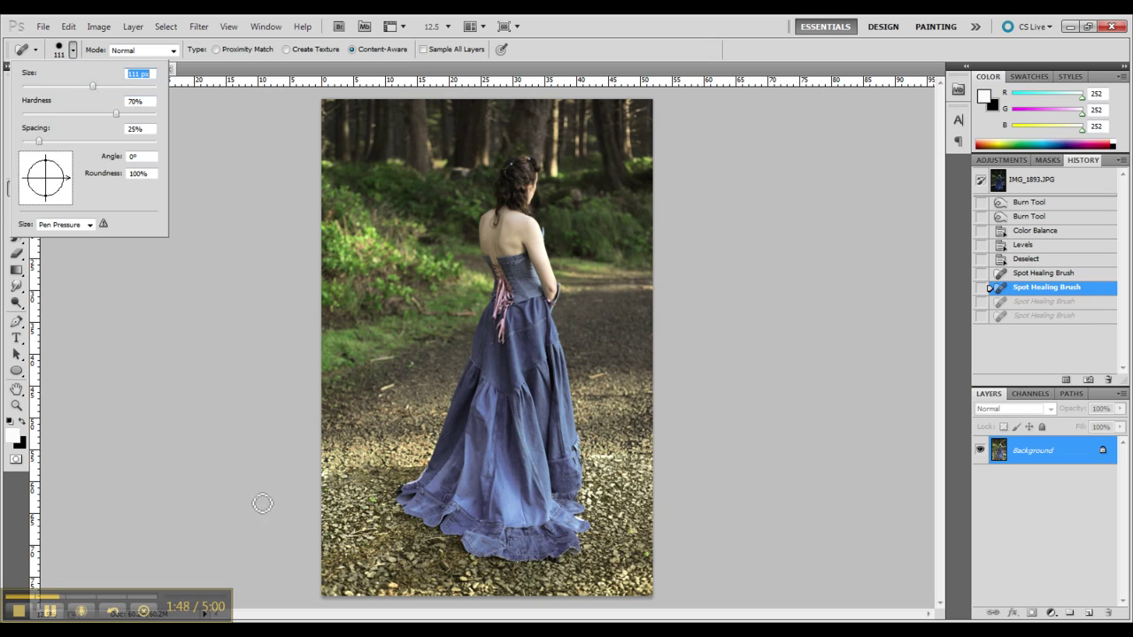
left_click(633, 547)
left_click_drag(591, 460, 624, 460)
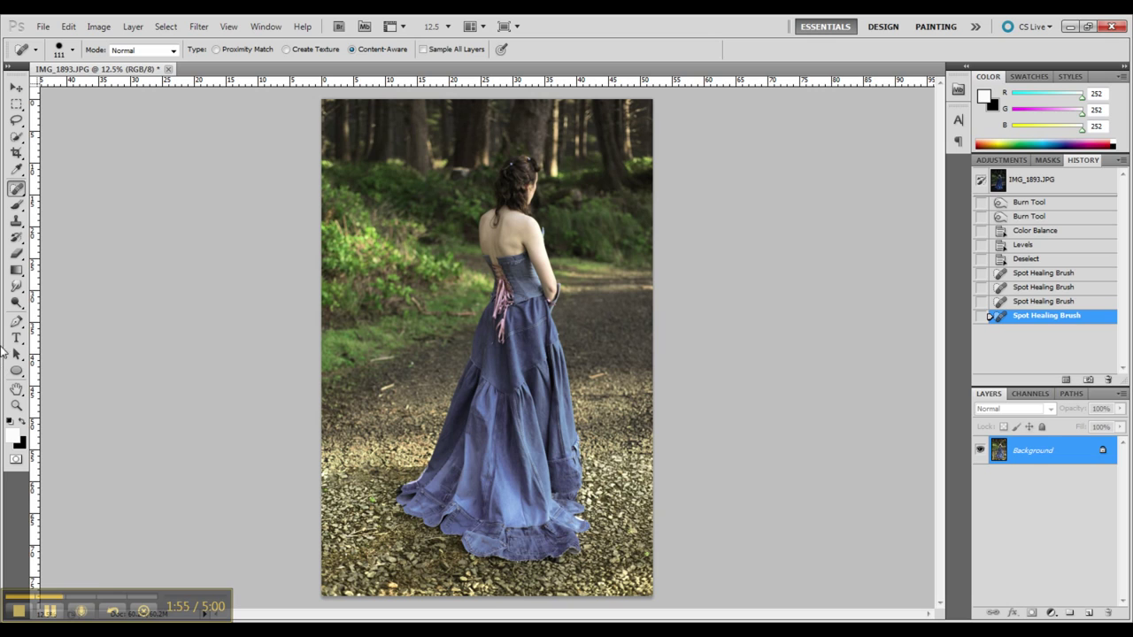
left_click(17, 304)
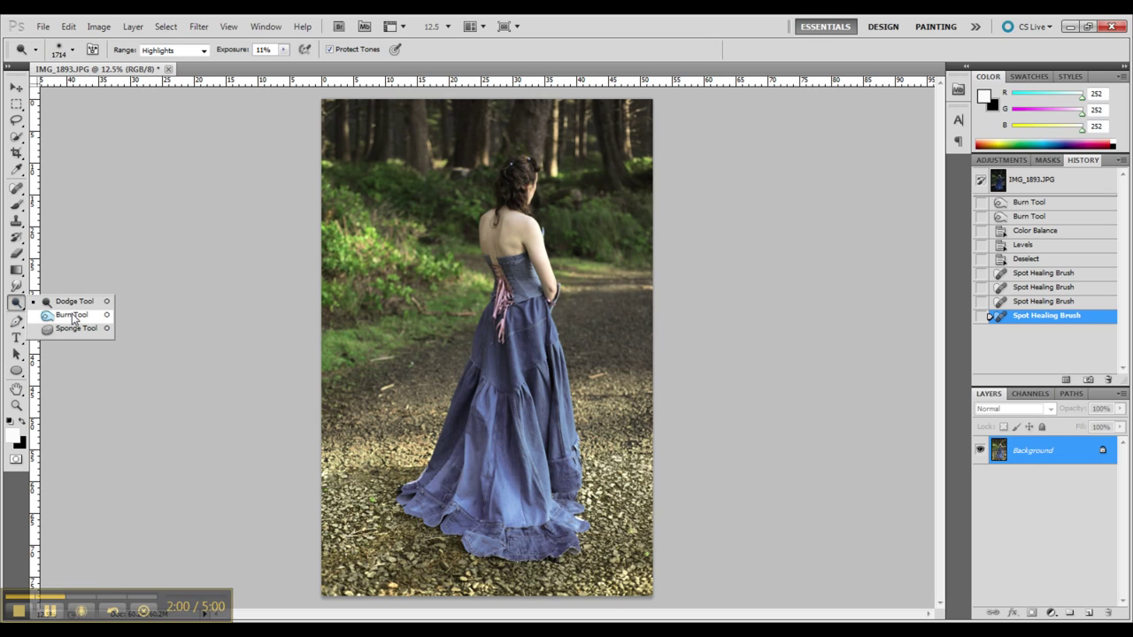
- Dodge the lower-right ground highlights, burn one area, then view the original snapshot
left_click(75, 317)
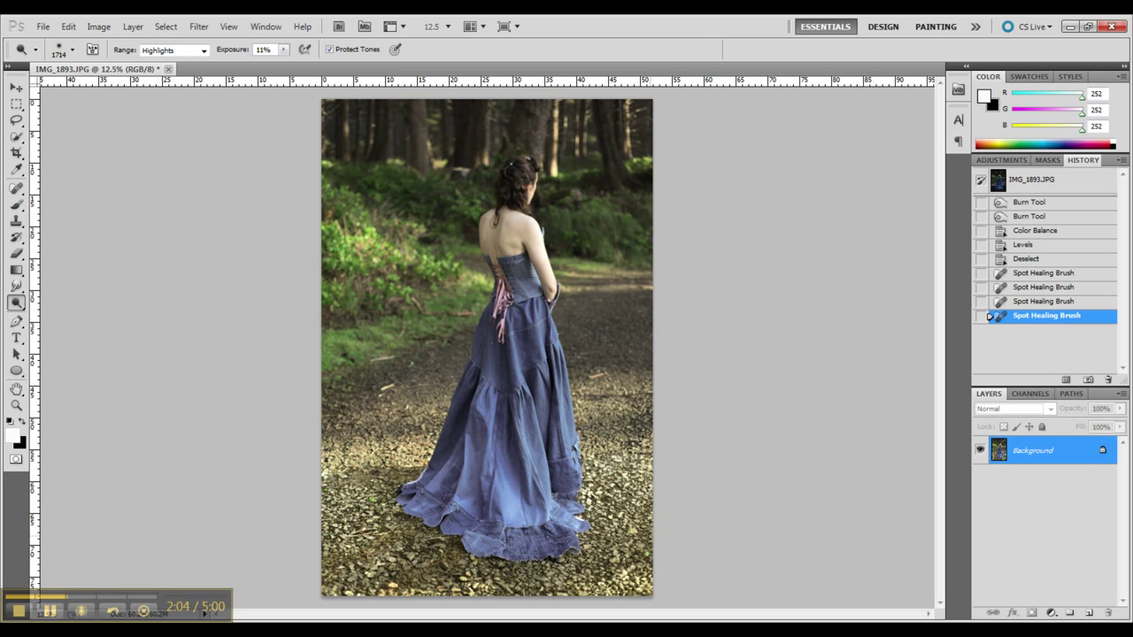
left_click(623, 460)
left_click_drag(641, 483, 611, 447)
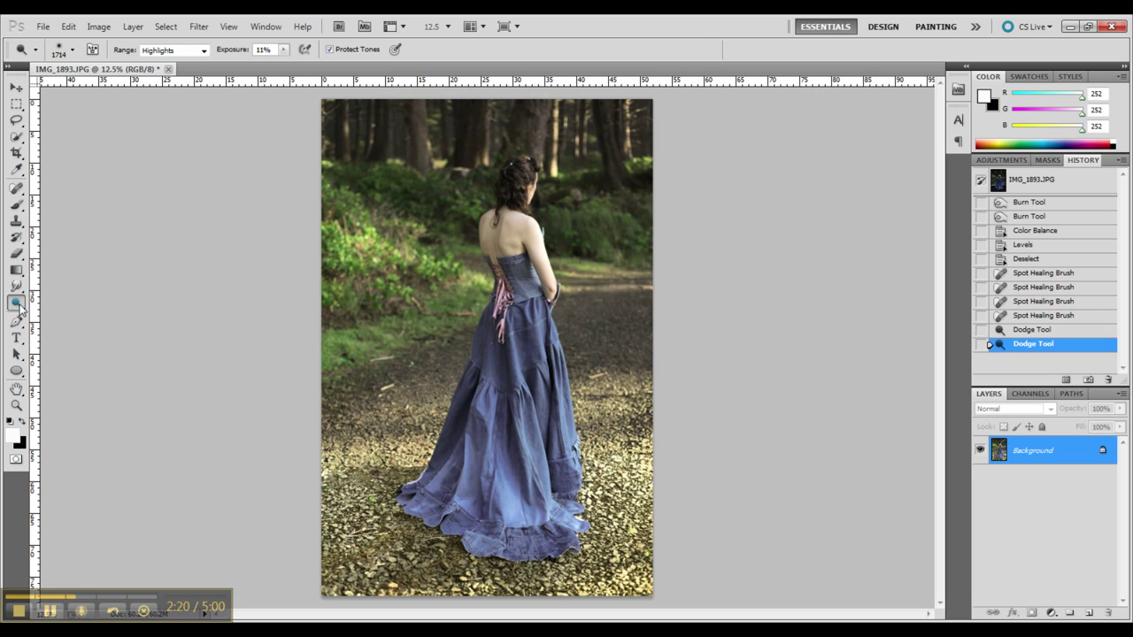
left_click_drag(18, 303, 66, 315)
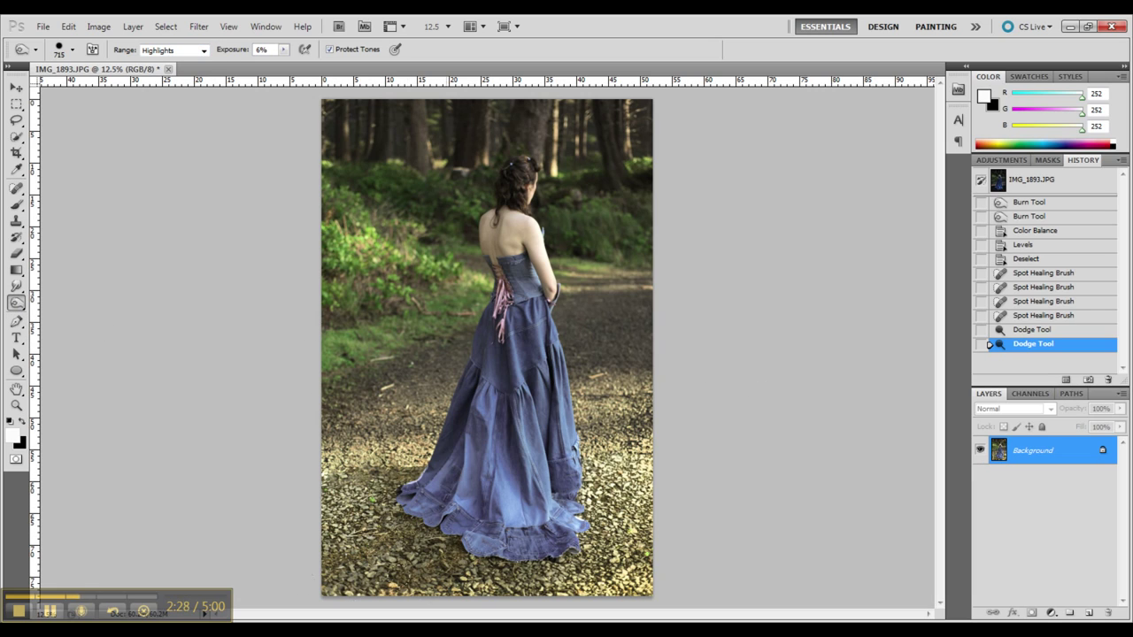
left_click(478, 522)
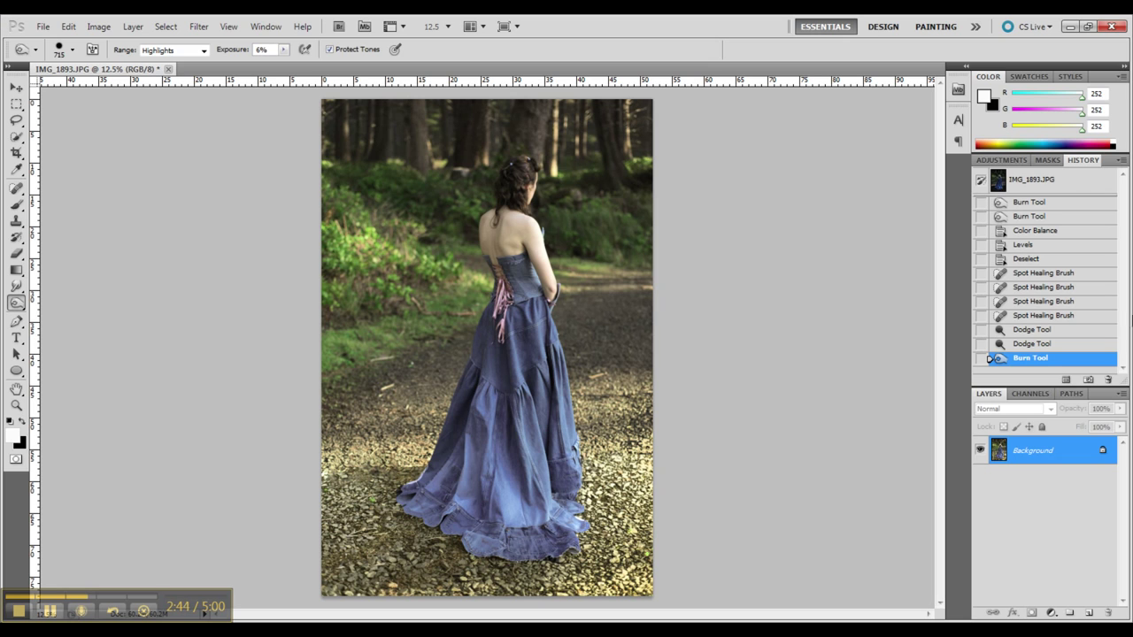
left_click(1025, 179)
- Toggle between the original snapshot and the latest Burn state to compare
left_click(1031, 358)
left_click(1023, 179)
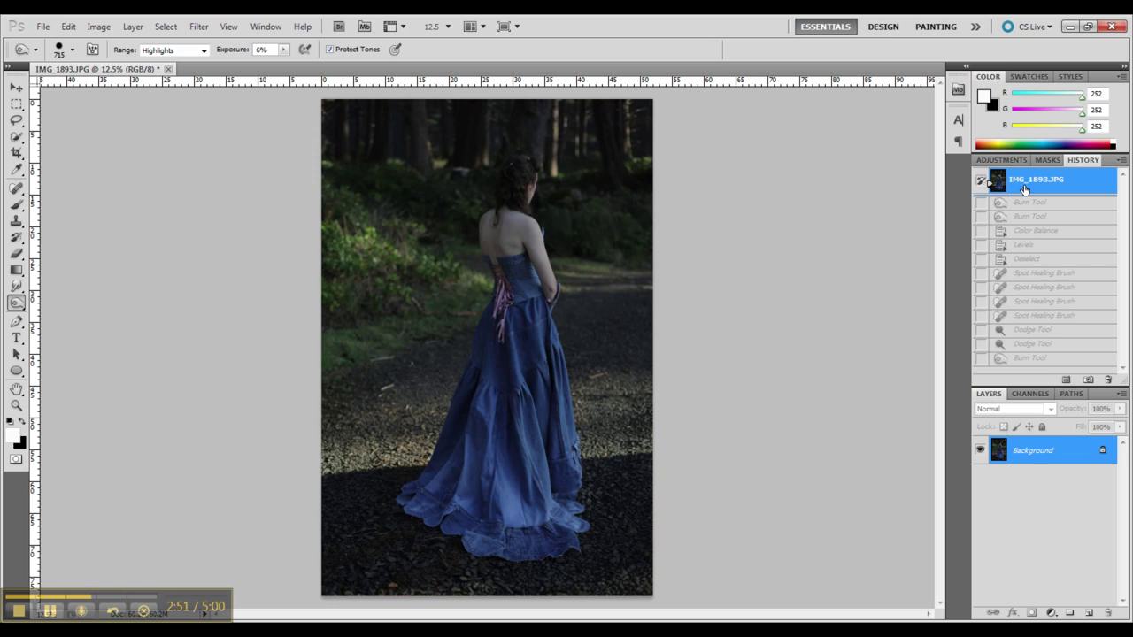
left_click(1031, 358)
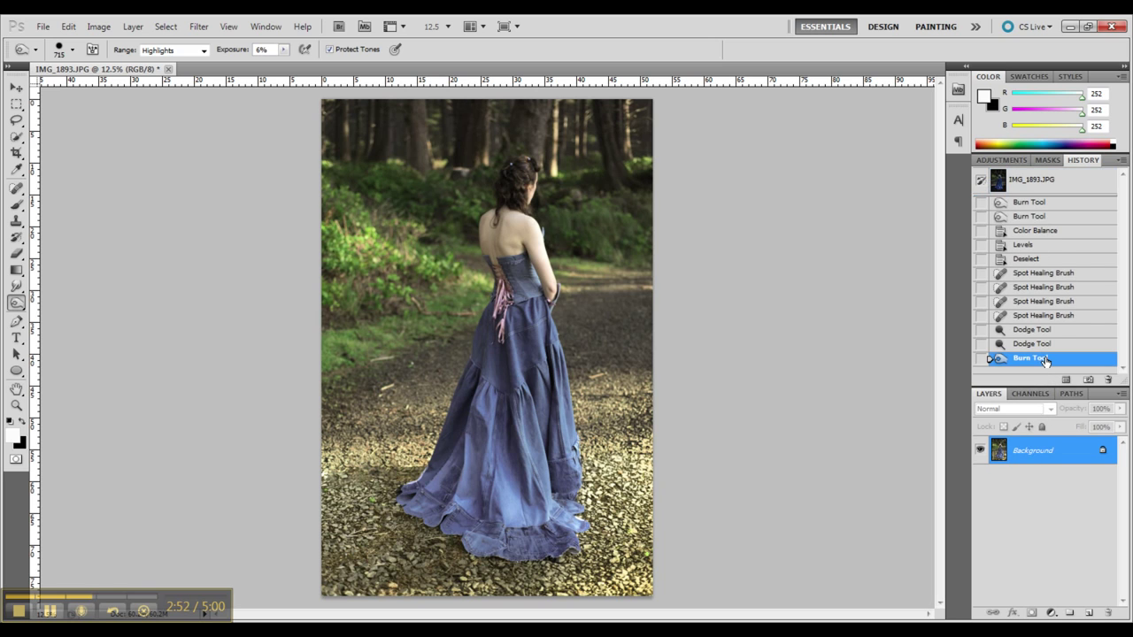
- Quick-select the woman's hair, shoulders and back, then invert the selection
key("w")
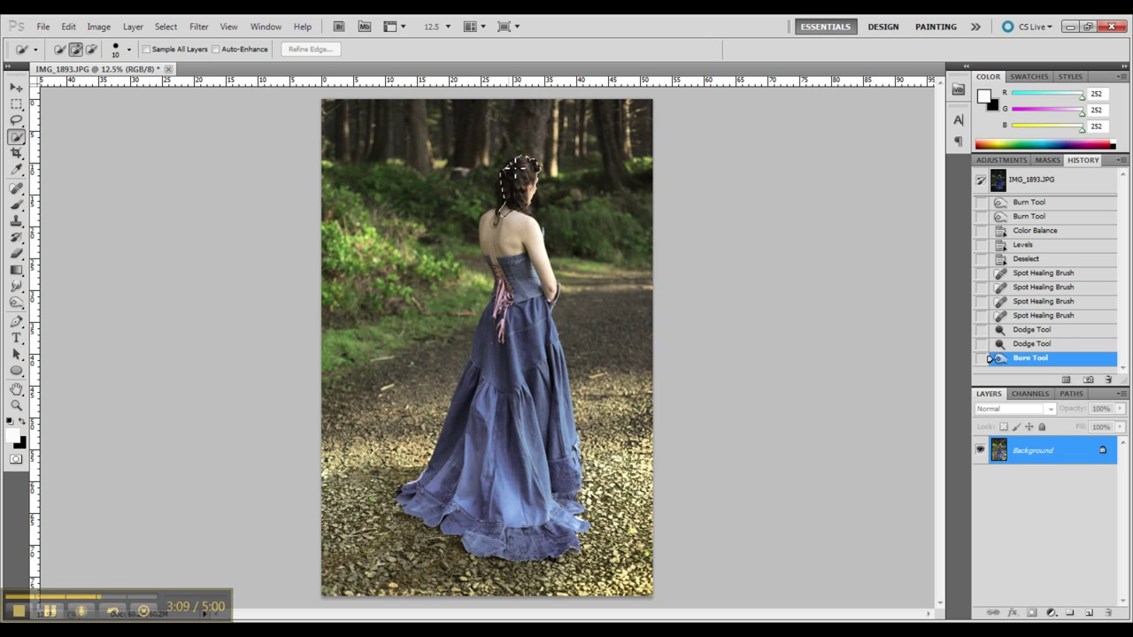
left_click_drag(518, 164, 518, 165)
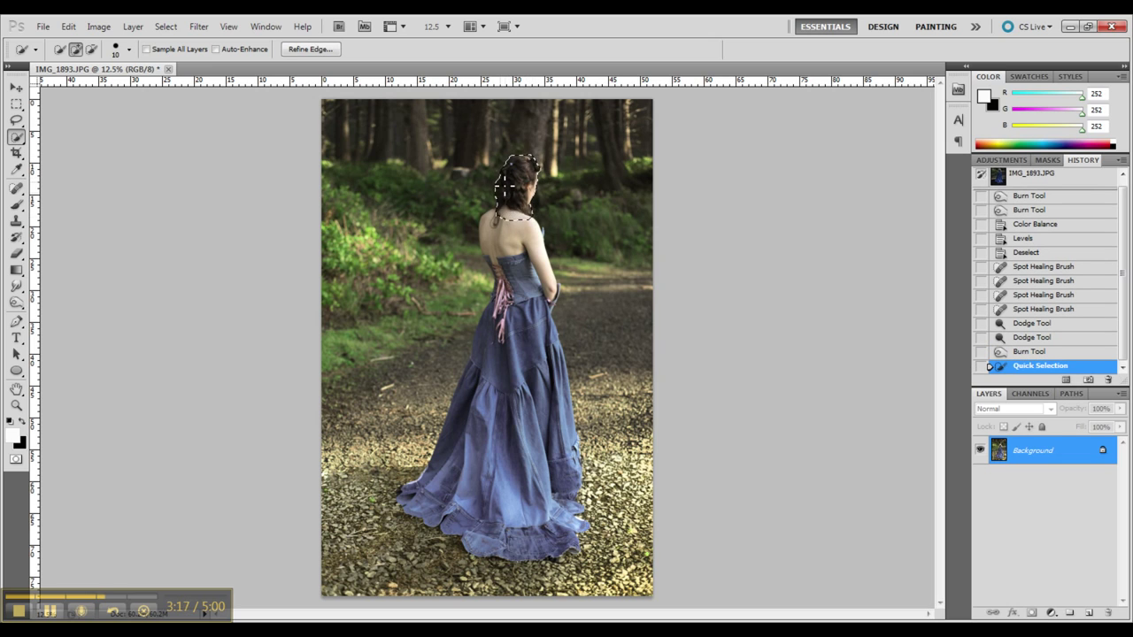
left_click_drag(513, 230, 567, 295)
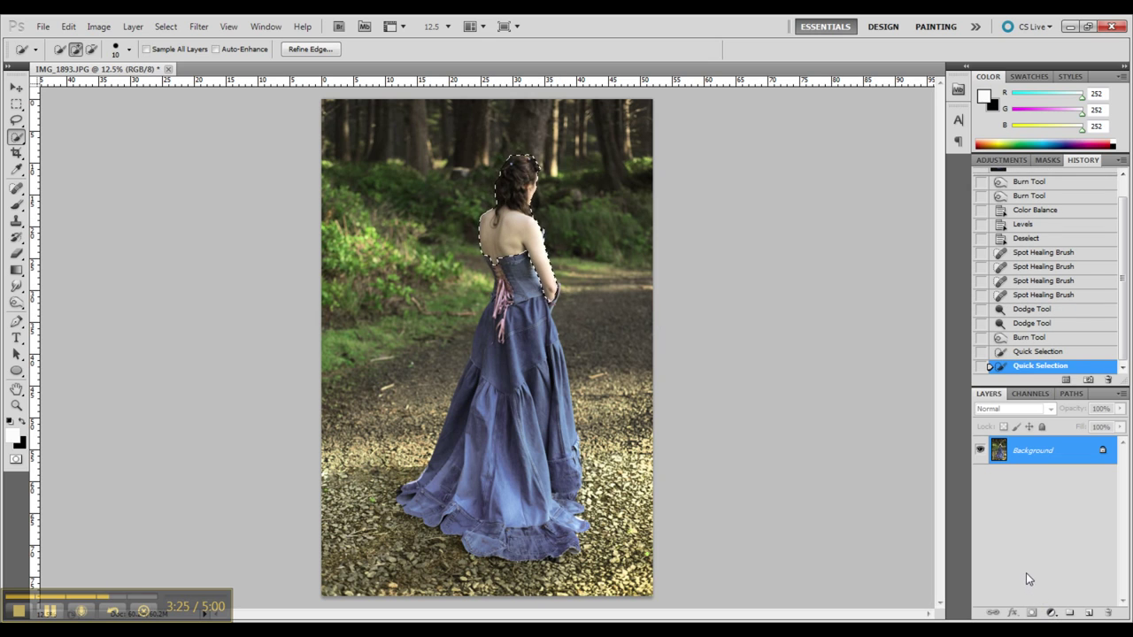
key("ctrl+shift+i")
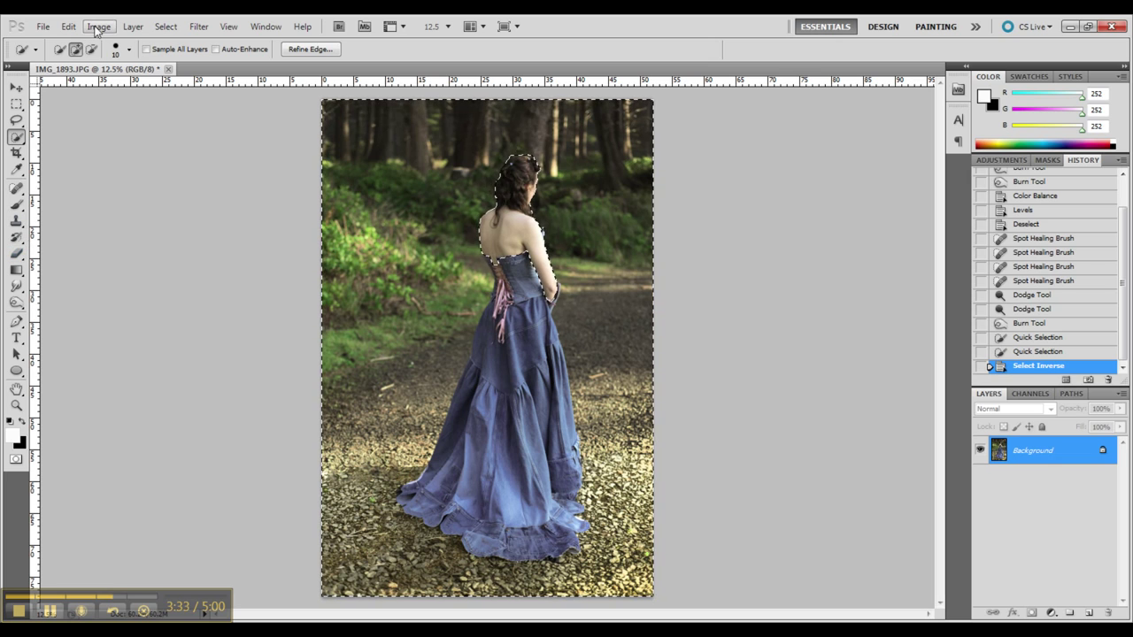
left_click(16, 303)
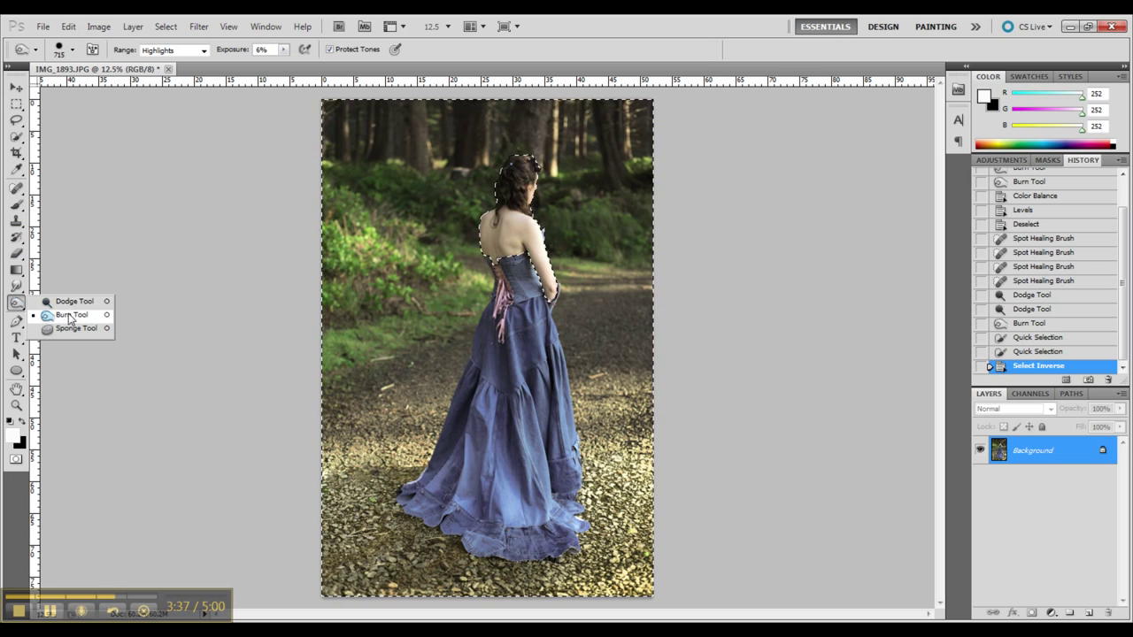
- Lighten the forest background with Dodge strokes at Midtones range, leaving the woman untouched
left_click(73, 303)
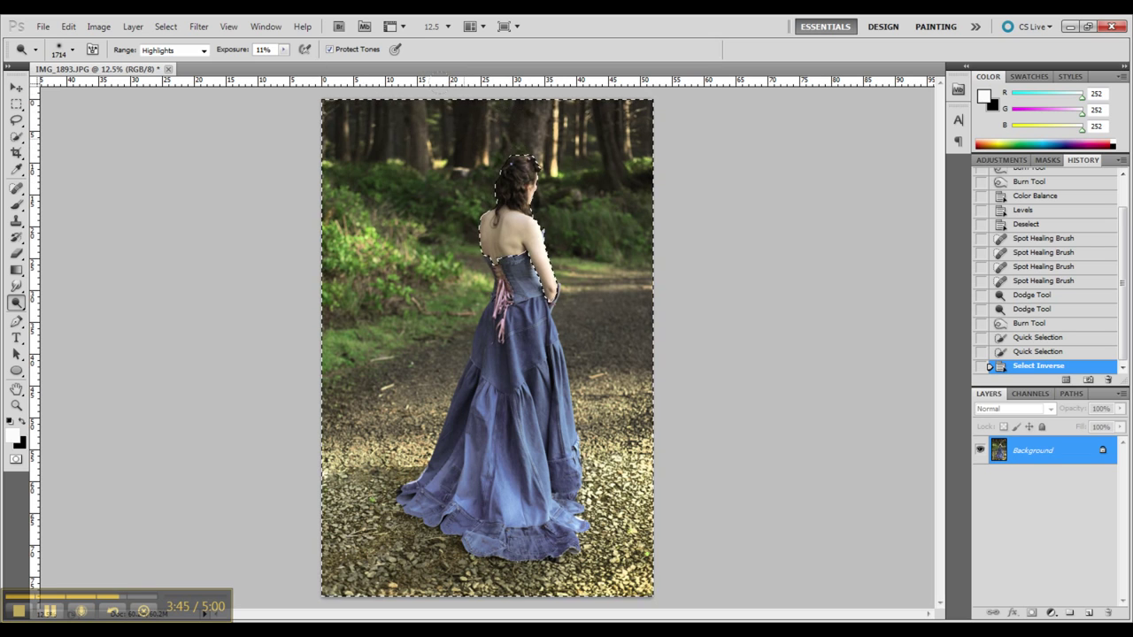
left_click(168, 50)
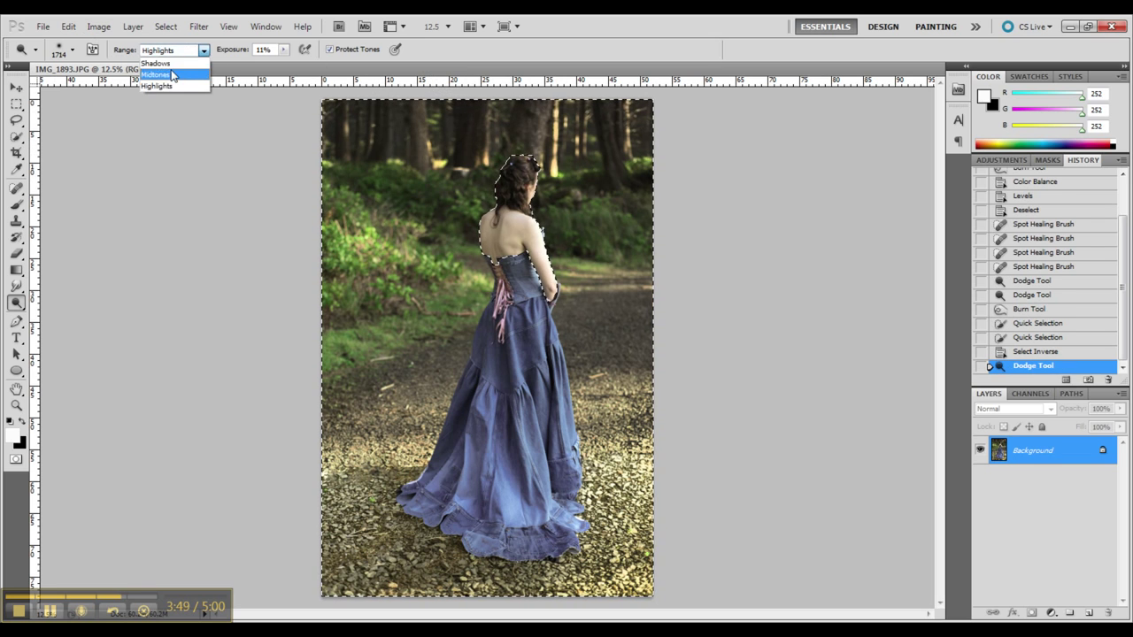
left_click(173, 75)
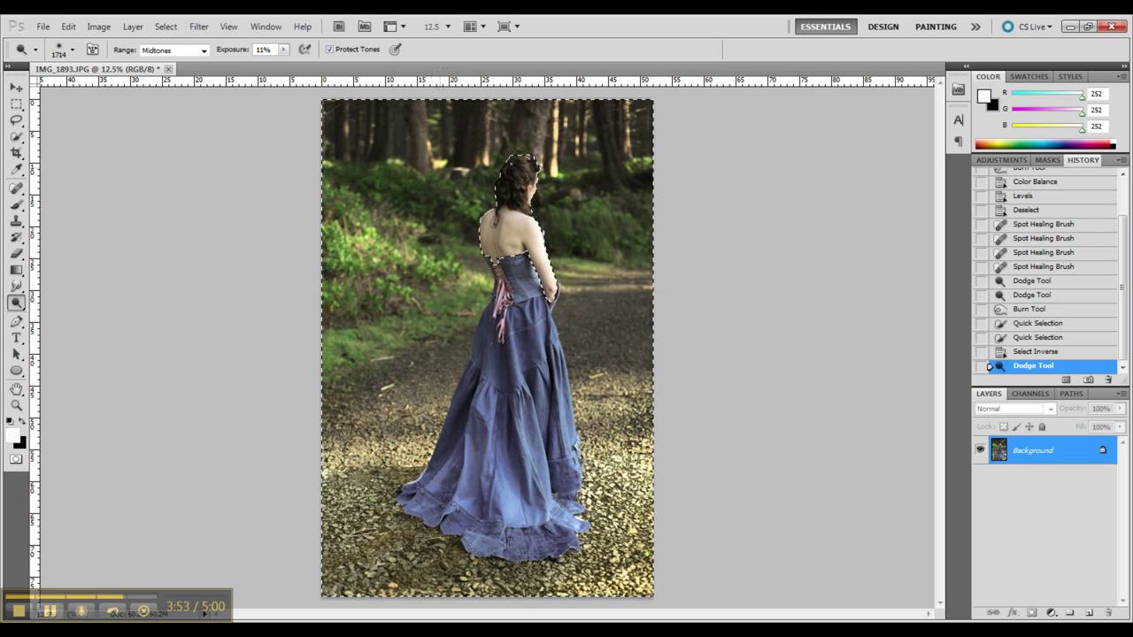
left_click_drag(398, 133, 399, 566)
left_click_drag(398, 132, 398, 566)
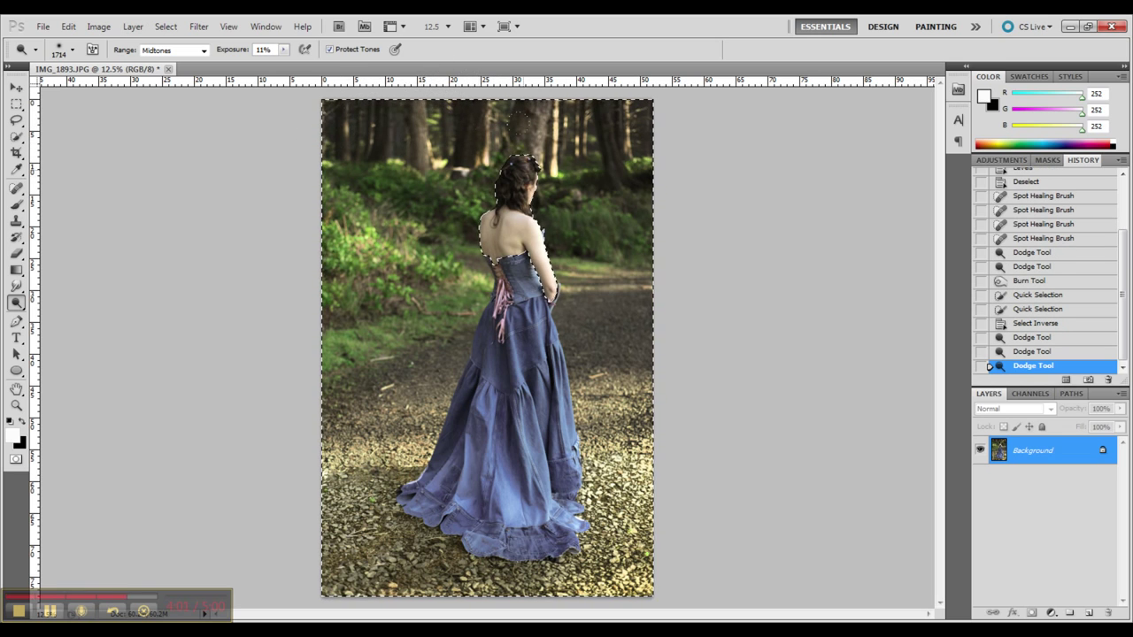
left_click_drag(575, 133, 575, 566)
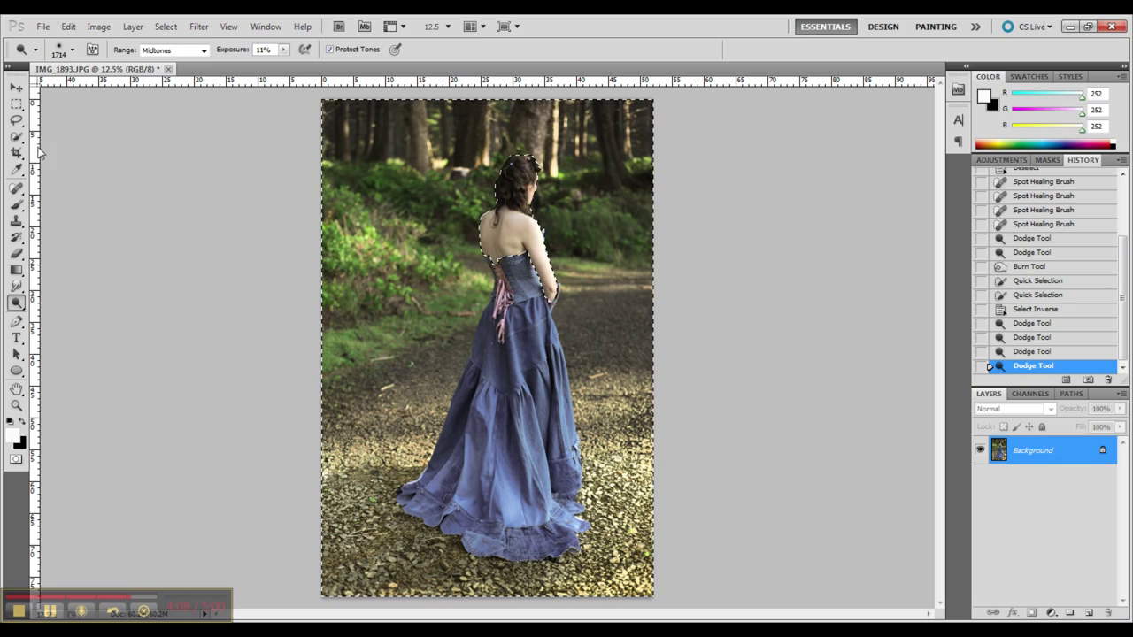
- Clear the selection with Deselect from the canvas shortcut menu
left_click(16, 119)
right_click(366, 167)
left_click(400, 175)
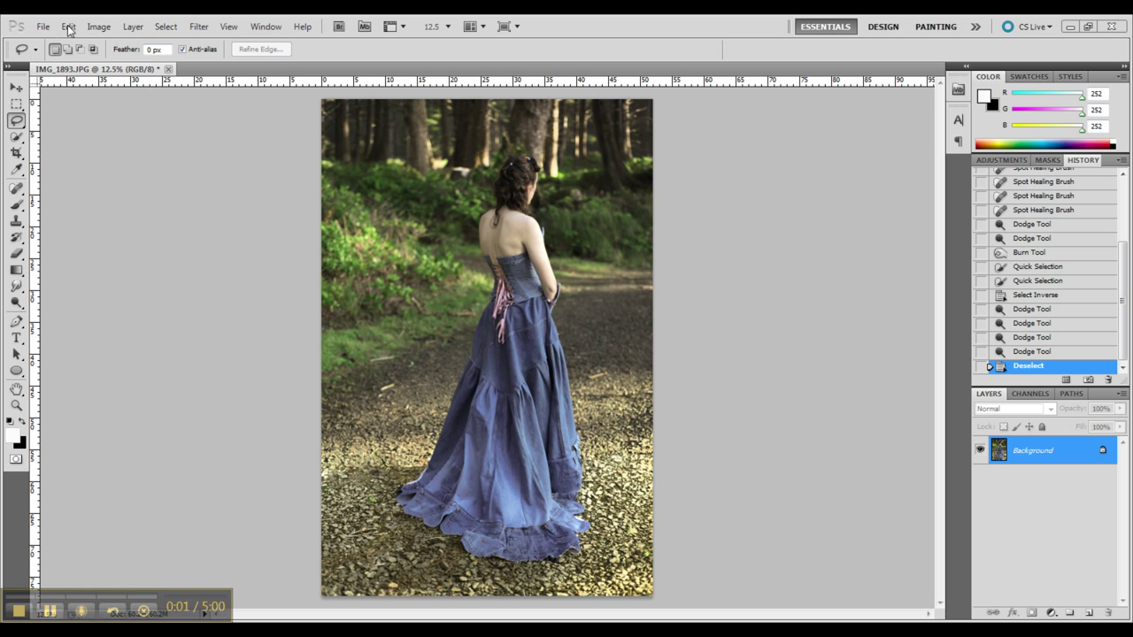
left_click(98, 26)
- Open Selective Color, set Reds Black to -7 and reduce Yellow in the Yellows
mouse_move(123, 69)
left_click(283, 265)
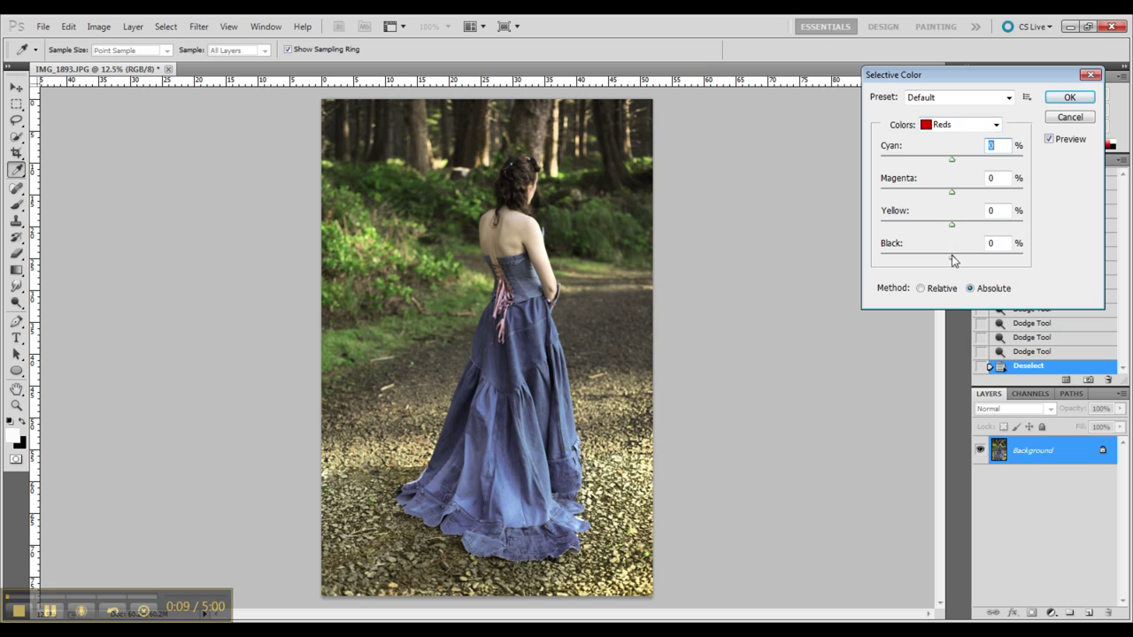
mouse_move(951, 259)
left_mouse_down()
mouse_move(968, 256)
mouse_move(933, 258)
mouse_move(999, 260)
mouse_move(940, 257)
mouse_move(961, 259)
left_mouse_up()
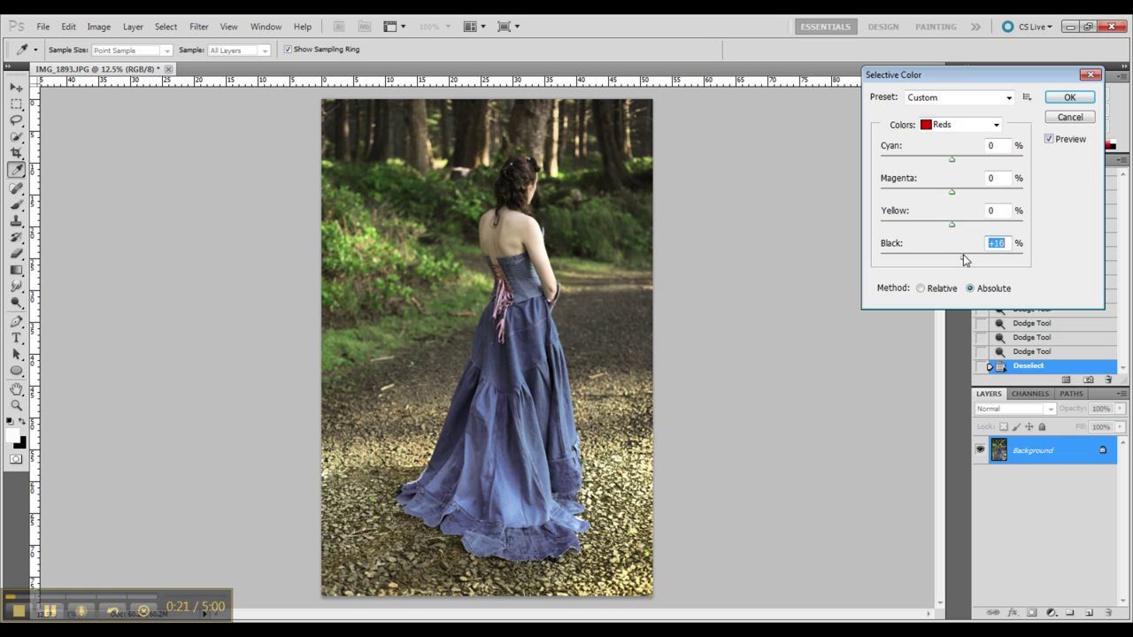
mouse_move(964, 260)
left_mouse_down()
mouse_move(923, 257)
mouse_move(949, 257)
left_mouse_up()
left_click(996, 125)
left_click(943, 151)
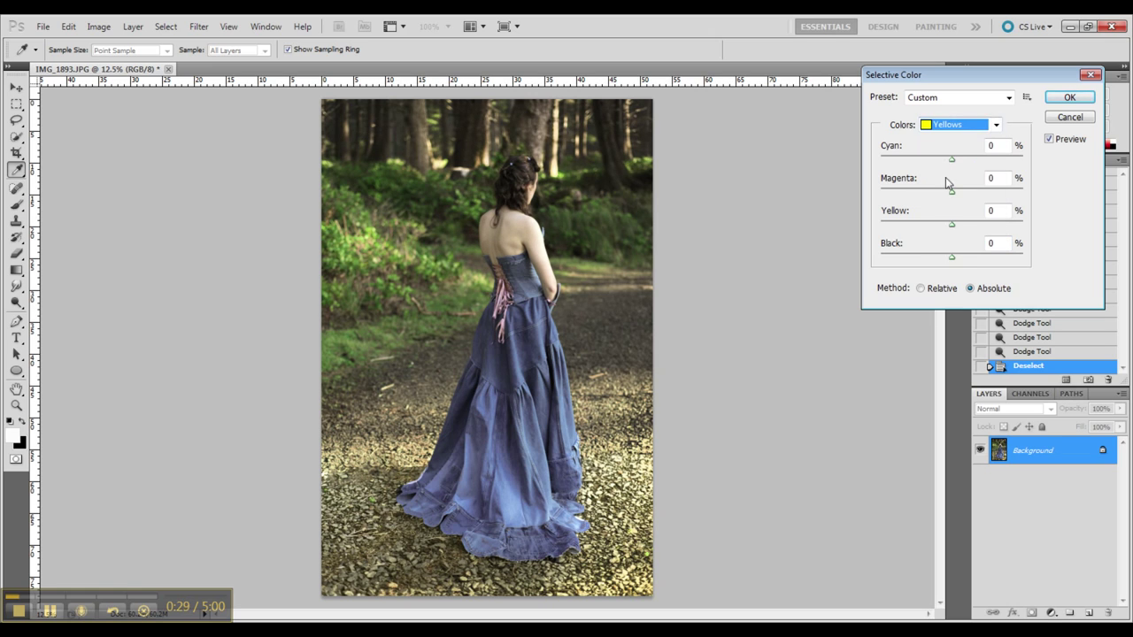
mouse_move(954, 228)
left_mouse_down()
mouse_move(917, 230)
mouse_move(962, 230)
left_mouse_up()
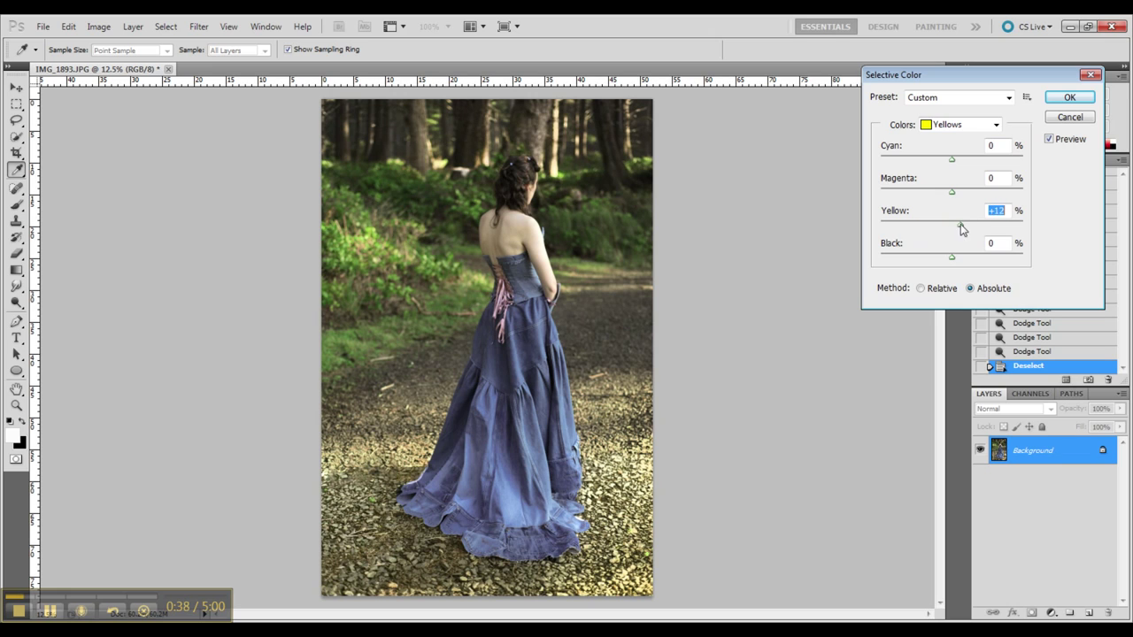
- Set the Greens to Cyan +5, Yellow -20, Black +50 and apply the correction
left_click(994, 126)
left_click(963, 167)
left_click_drag(952, 256, 987, 256)
mouse_move(952, 158)
left_mouse_down()
mouse_move(902, 158)
mouse_move(897, 168)
mouse_move(955, 168)
left_mouse_up()
left_click_drag(959, 223, 842, 217)
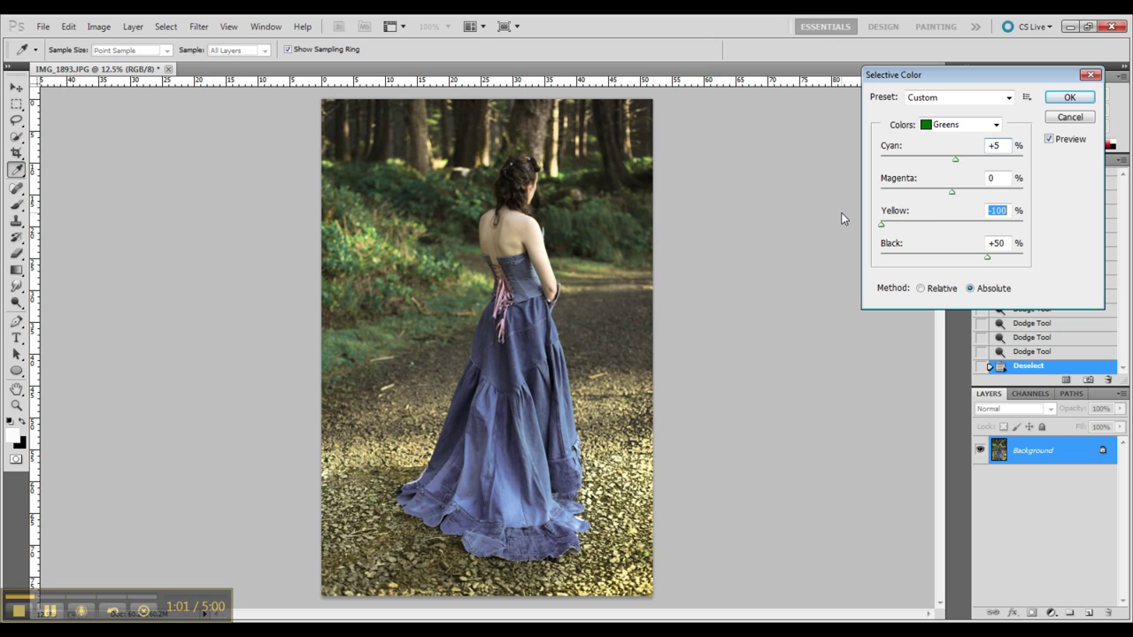
left_click_drag(882, 223, 939, 224)
left_click(1072, 100)
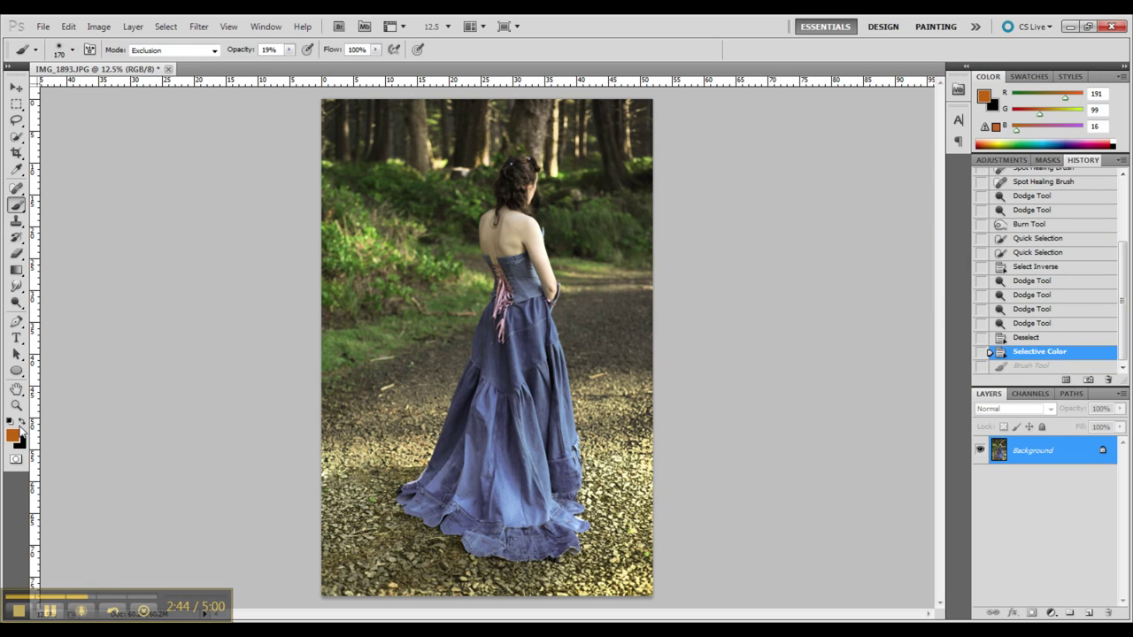
- Set the foreground colour to dark red R131 G34 B1 (#831f01)
left_click(16, 434)
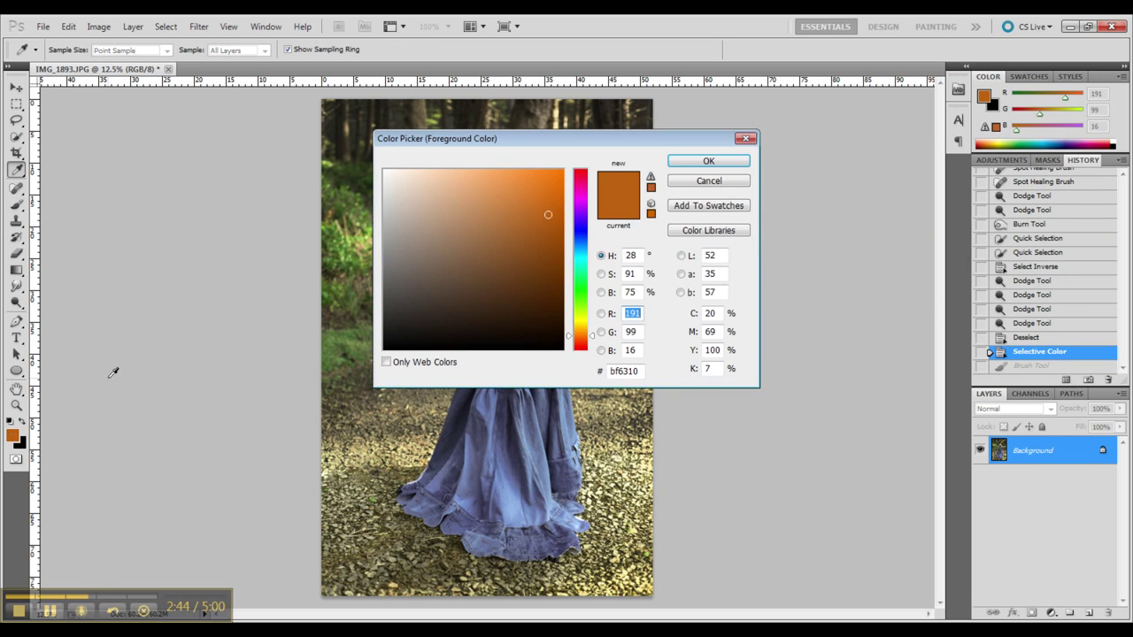
left_click(576, 342)
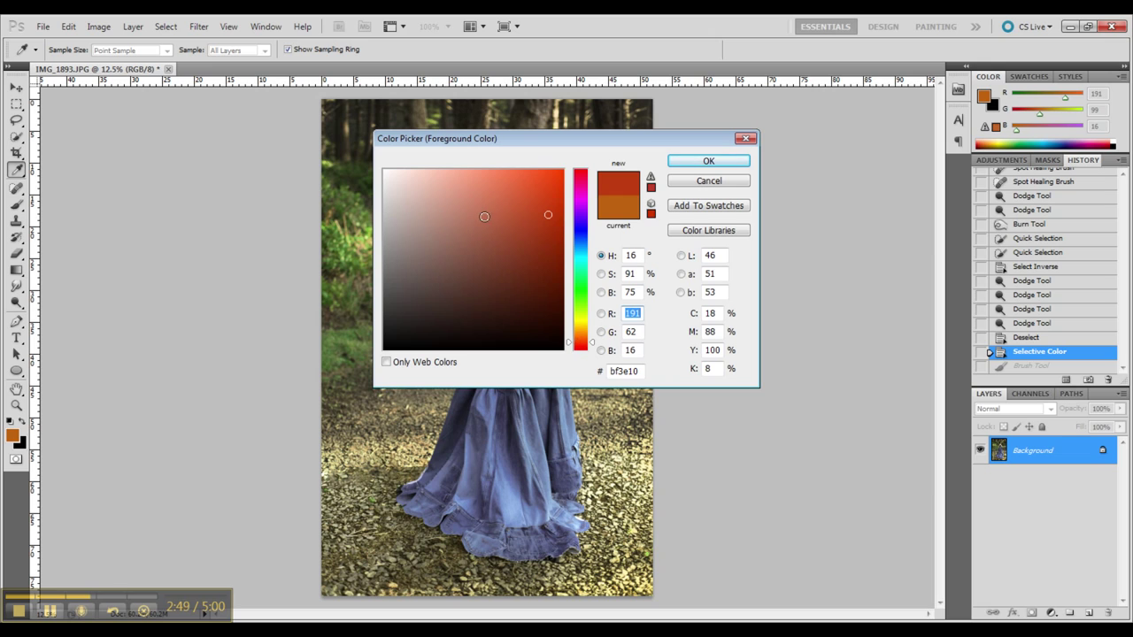
left_click(563, 241)
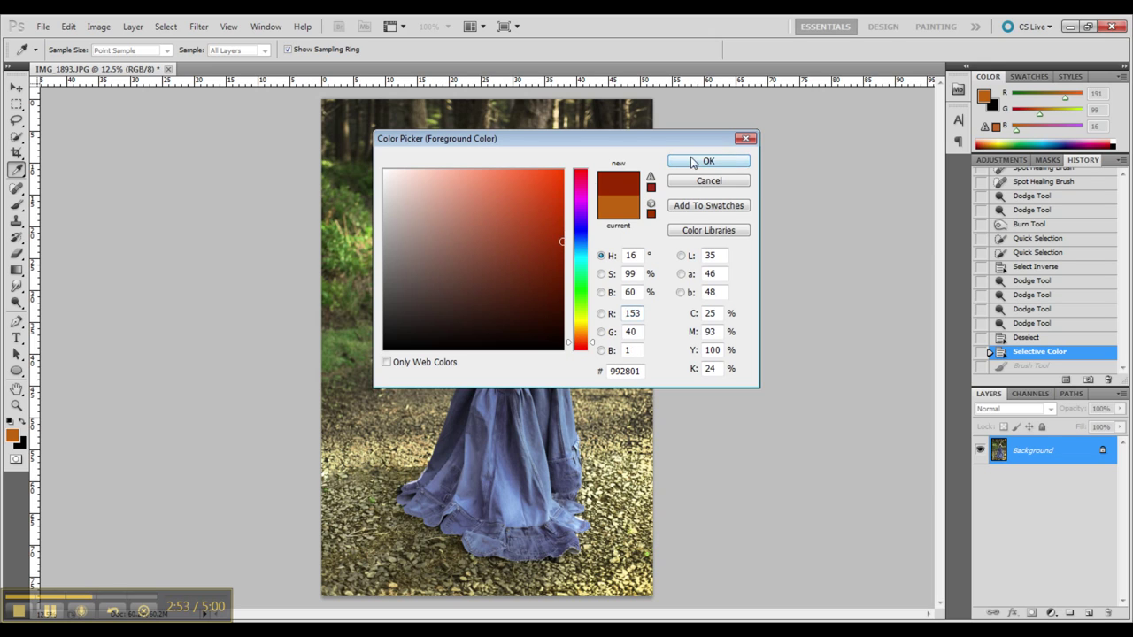
left_click_drag(563, 284, 561, 256)
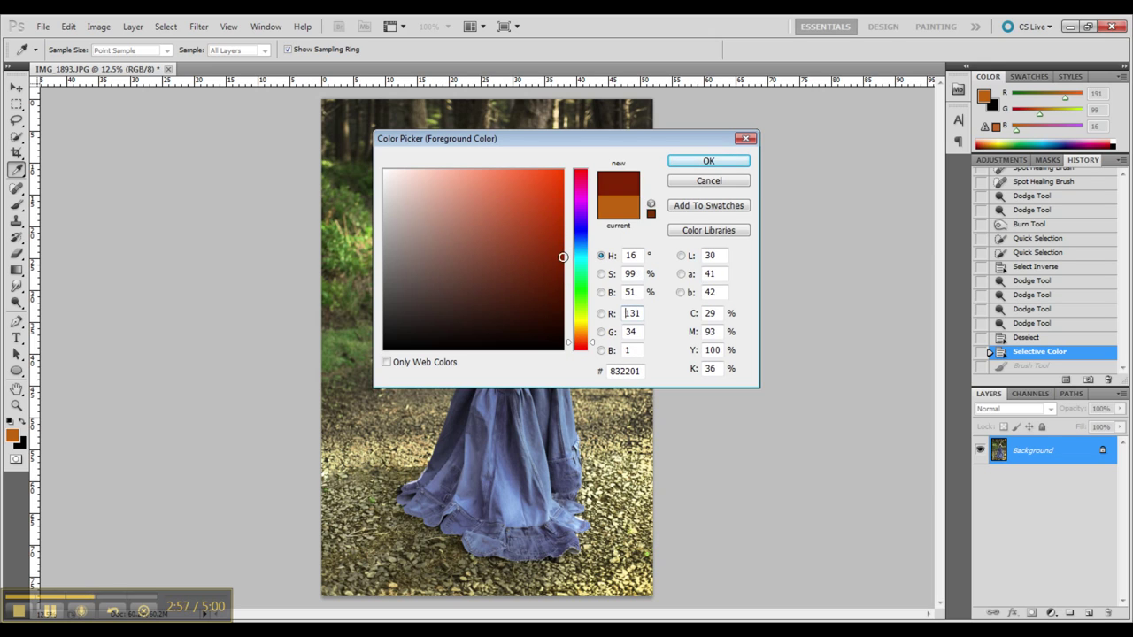
left_click(708, 160)
- Brush a faint dark red tint over the hair in Exclusion mode at 9–15% opacity
left_click(289, 50)
left_click_drag(288, 64, 282, 64)
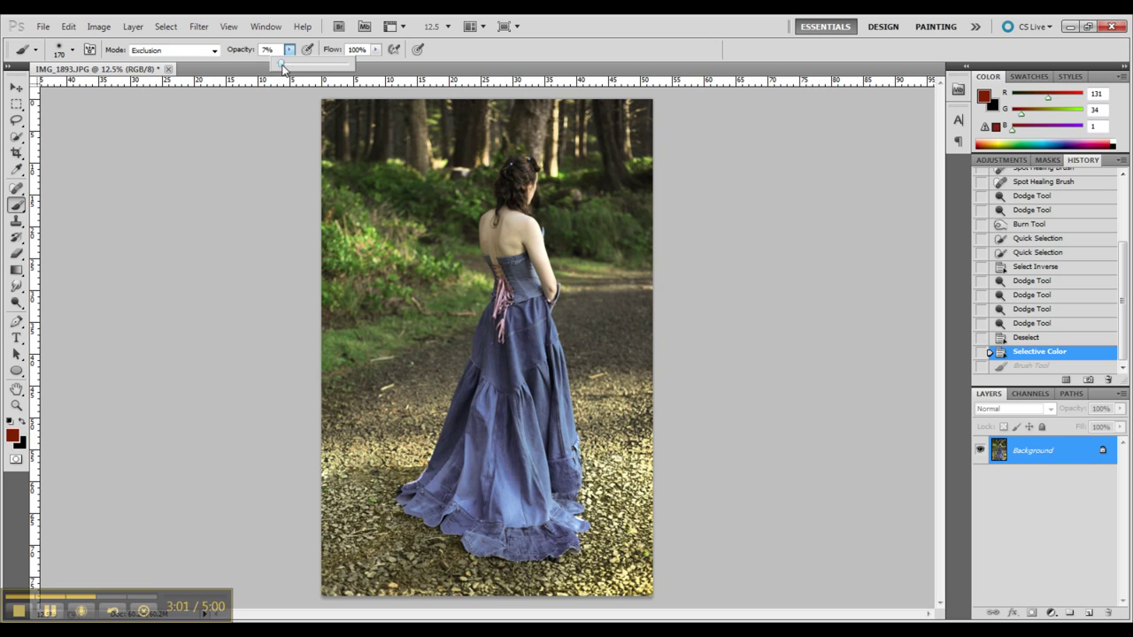
left_click(525, 171)
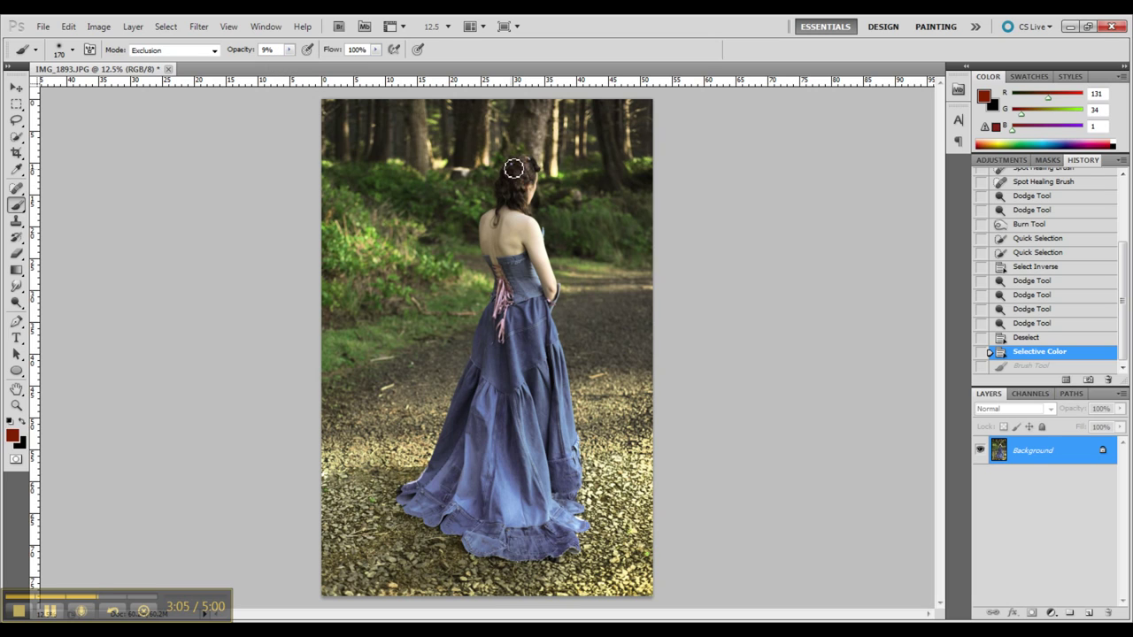
left_click(530, 180)
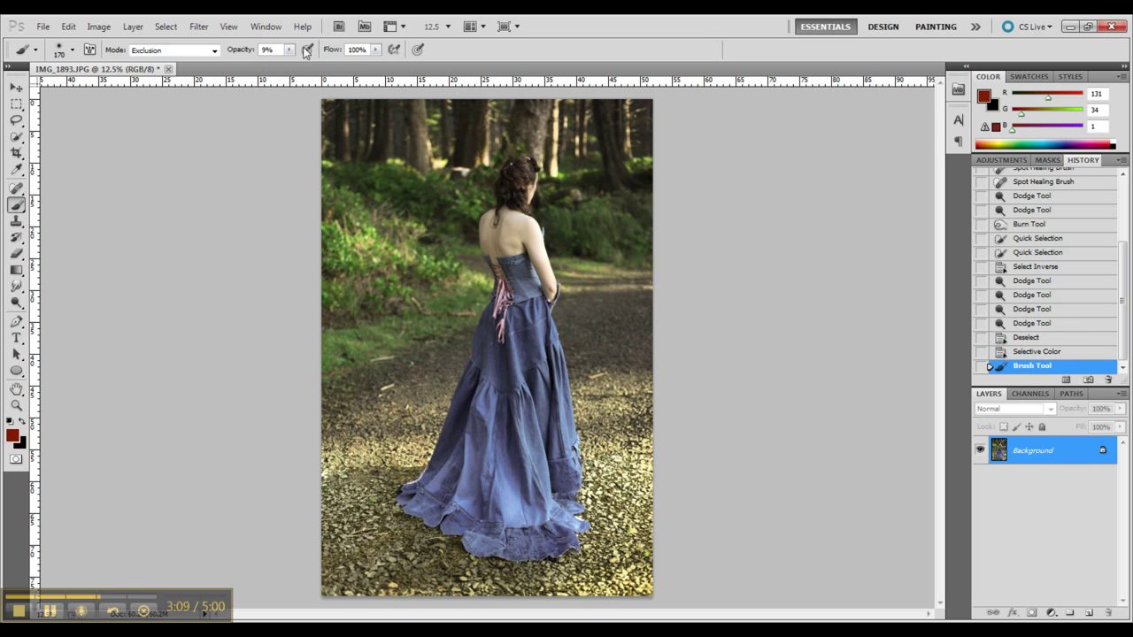
left_click(290, 50)
left_click_drag(283, 64, 286, 64)
left_click(525, 181)
mouse_move(525, 181)
left_mouse_down()
mouse_move(506, 192)
mouse_move(527, 212)
mouse_move(506, 201)
mouse_move(491, 252)
left_mouse_up()
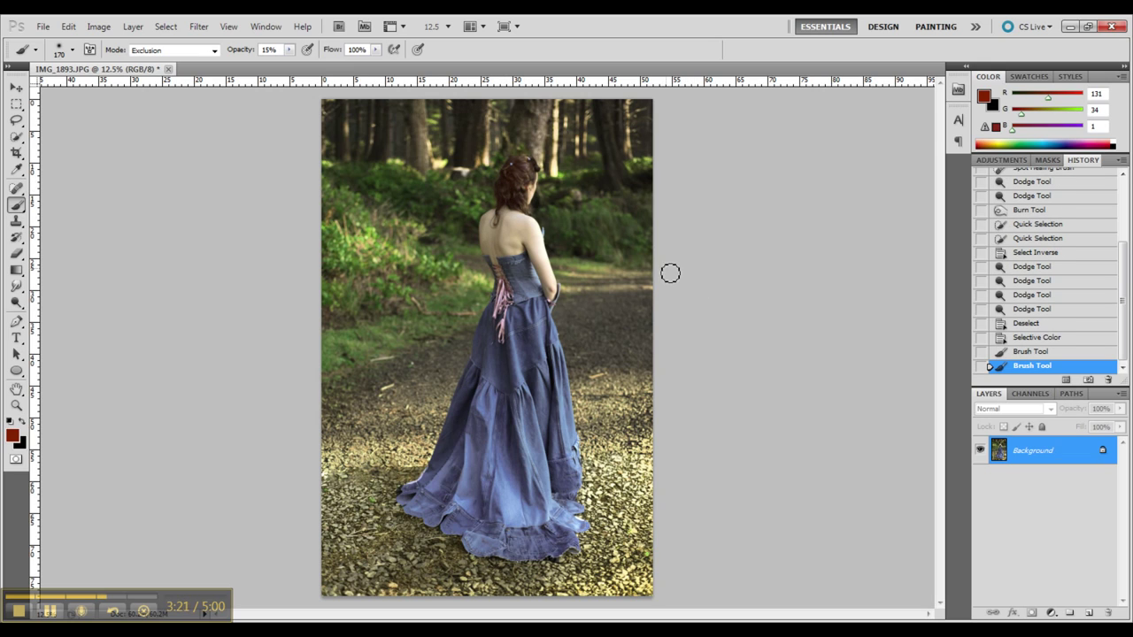
left_click_drag(523, 205, 522, 214)
left_click(536, 166)
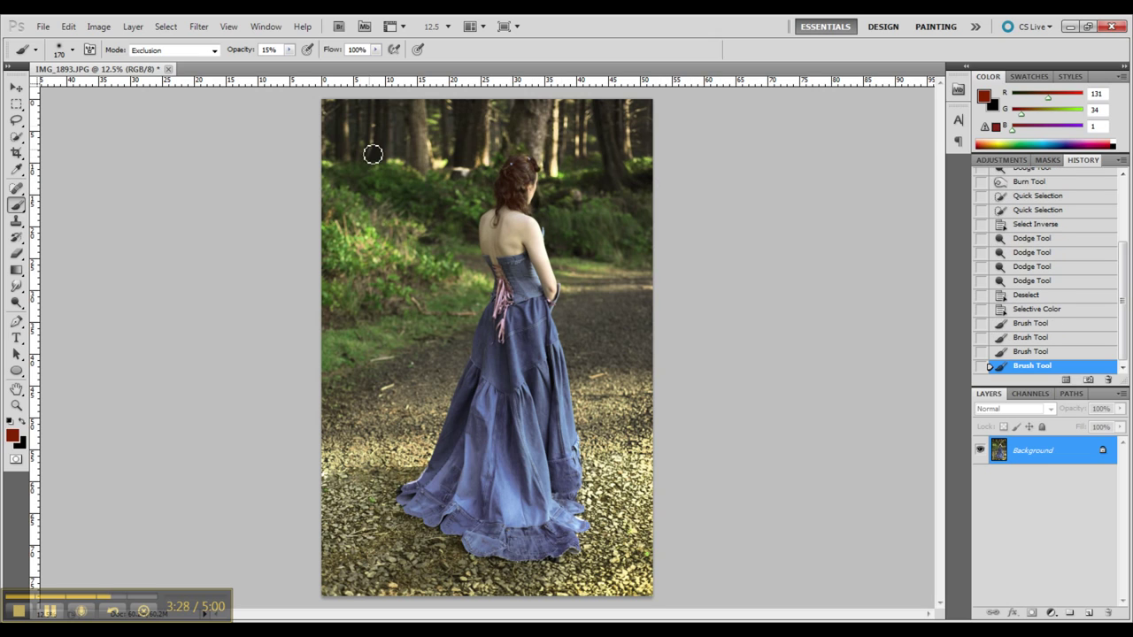
left_click(214, 50)
left_click(214, 49)
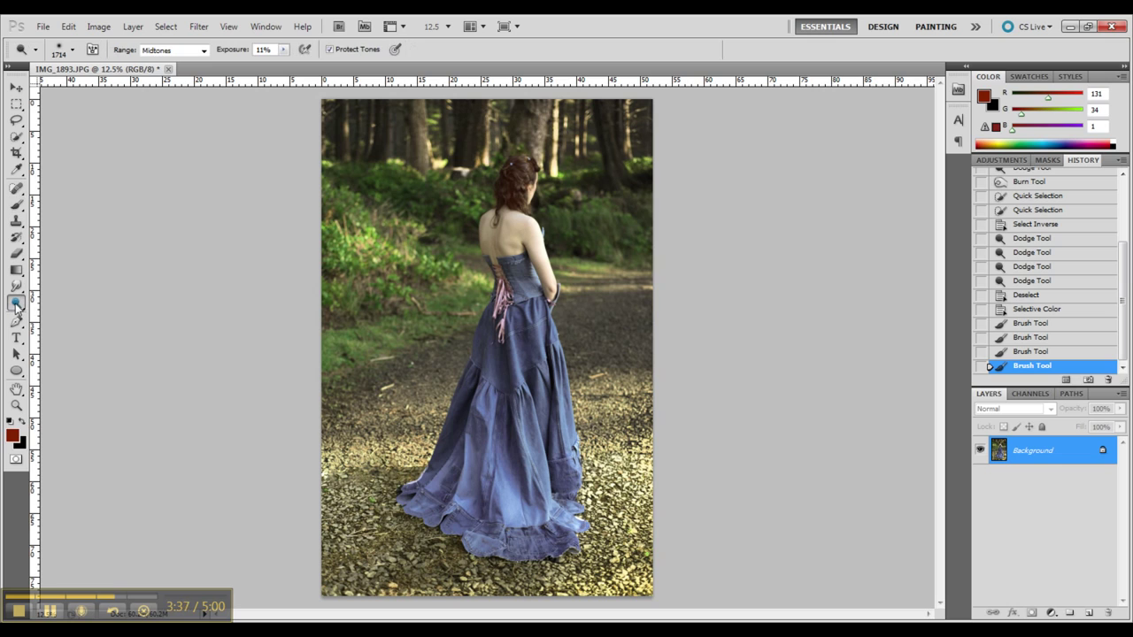
- Burn the hair's shadows with a 143 px Burn Tool brush at Shadows range
left_click(15, 307)
left_click(55, 313)
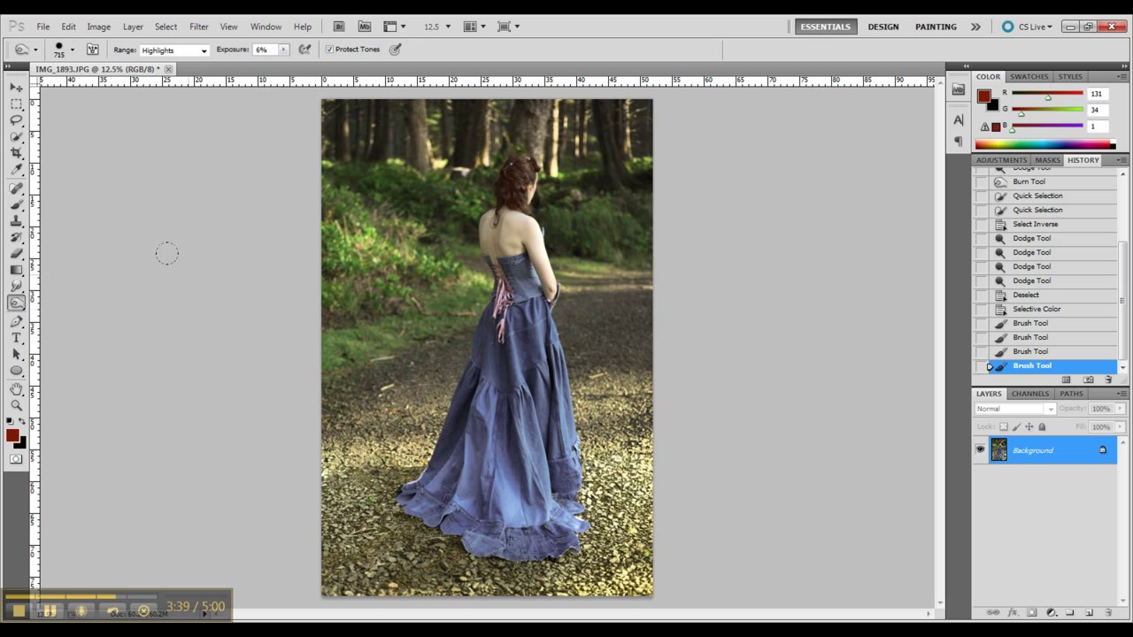
left_click(73, 50)
left_click_drag(150, 88, 106, 87)
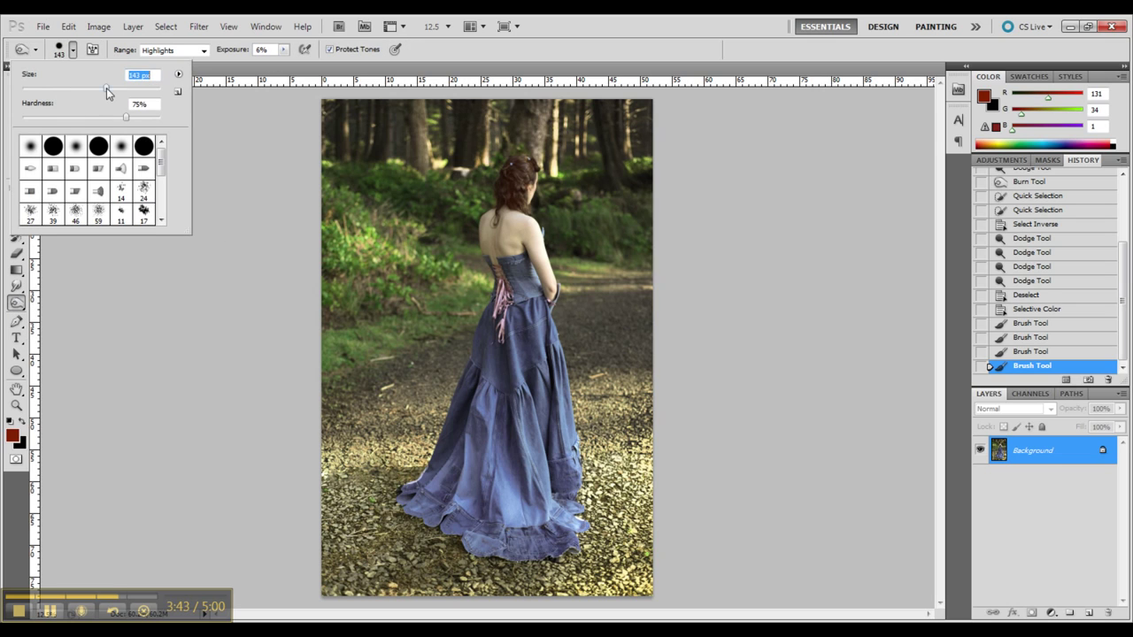
left_click(228, 231)
left_click(173, 51)
left_click(163, 61)
left_click(563, 174)
mouse_move(563, 173)
left_mouse_down()
mouse_move(503, 167)
mouse_move(528, 167)
mouse_move(528, 205)
mouse_move(518, 183)
mouse_move(503, 213)
mouse_move(527, 166)
mouse_move(521, 209)
left_mouse_up()
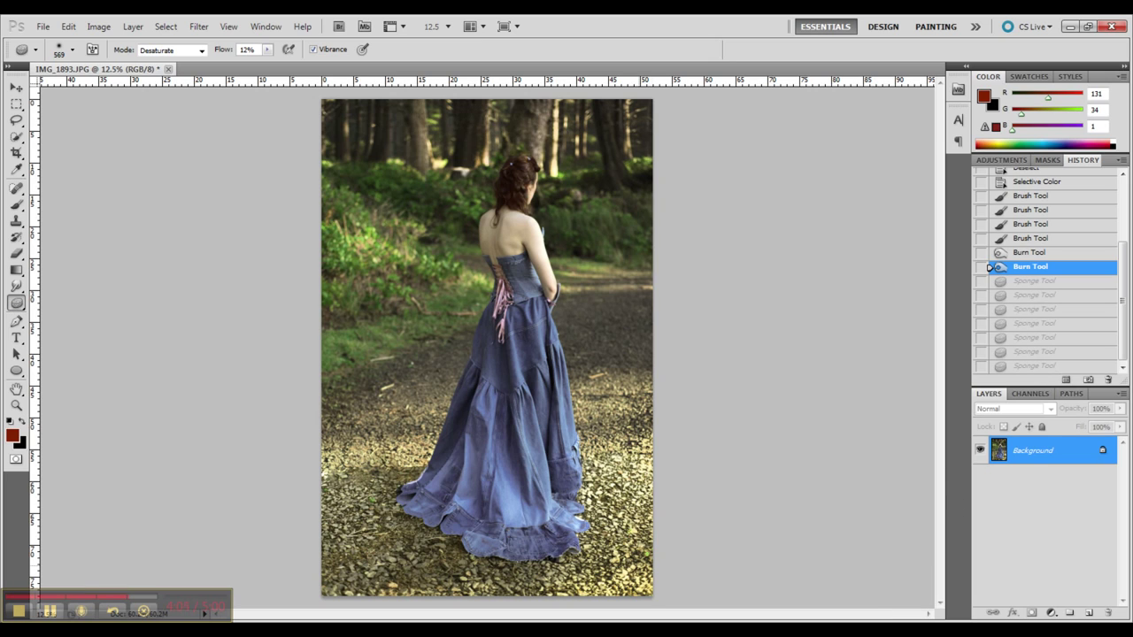
- Desaturate two areas of the photo with Sponge strokes at 12% flow
left_click(629, 578)
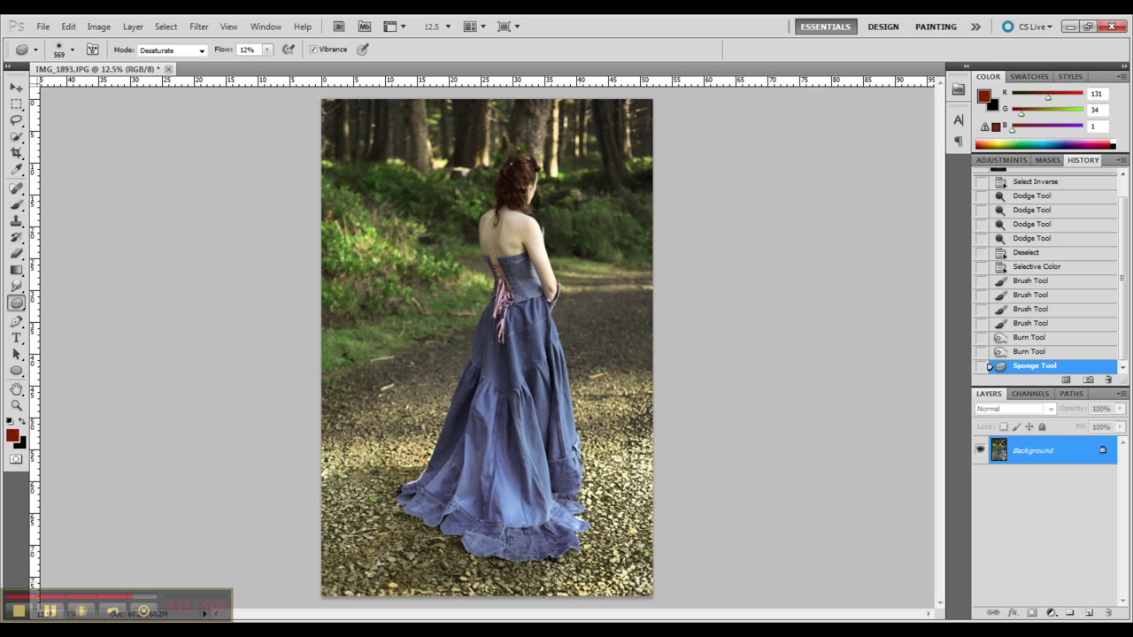
left_click(482, 600)
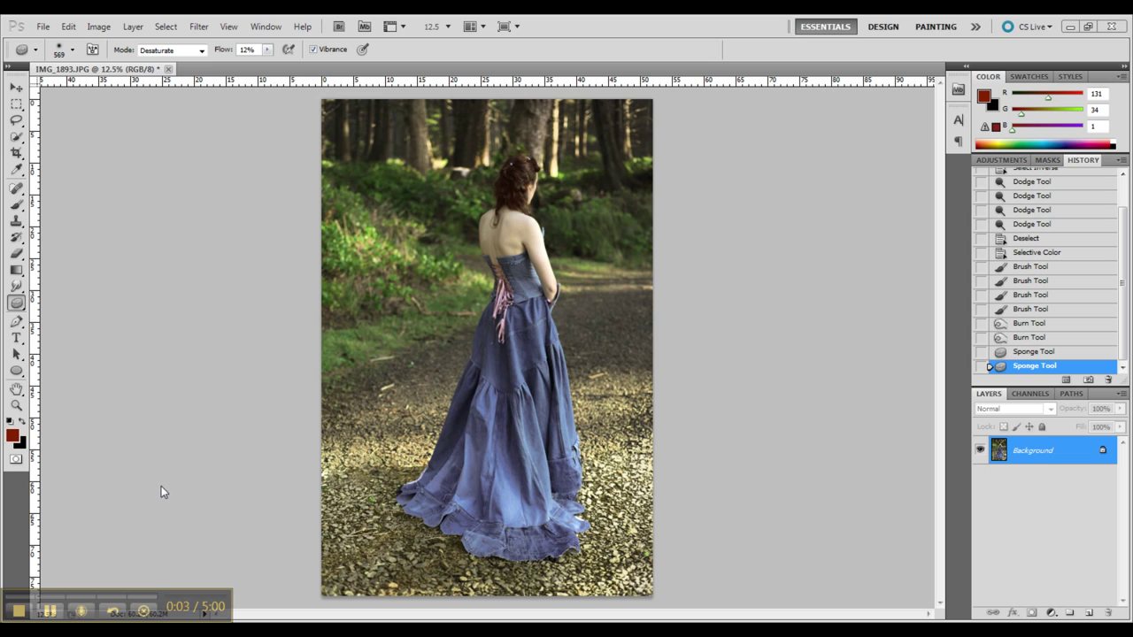
- Open Selective Color, set Reds Black +27 with less Cyan, and add Cyan to Yellows
left_click(98, 26)
mouse_move(126, 61)
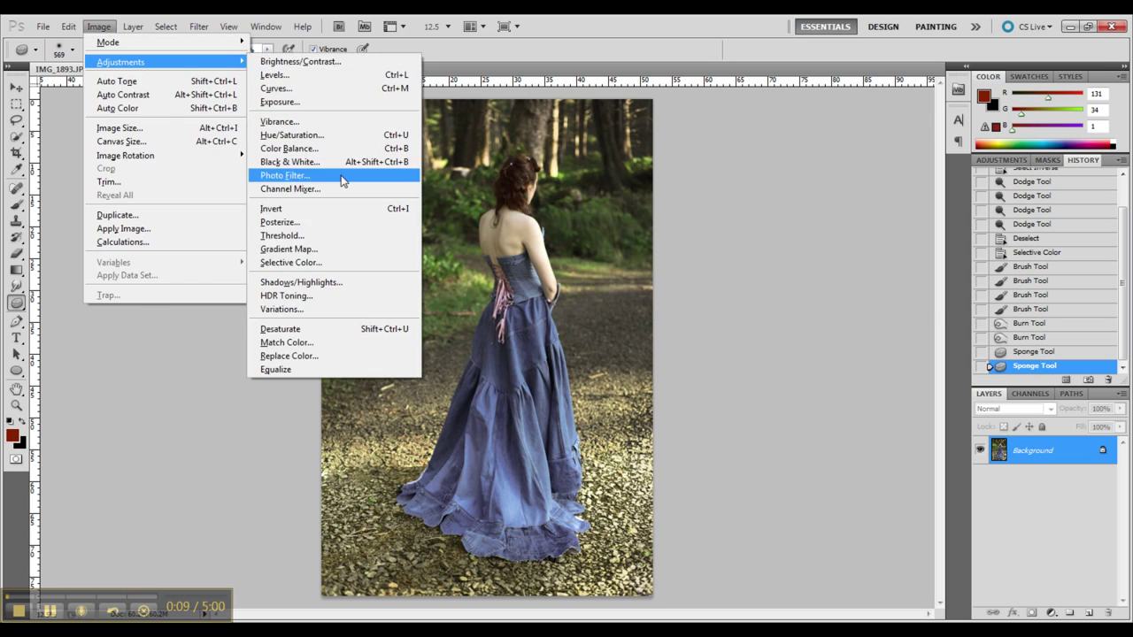
left_click(342, 177)
left_click_drag(952, 256, 965, 259)
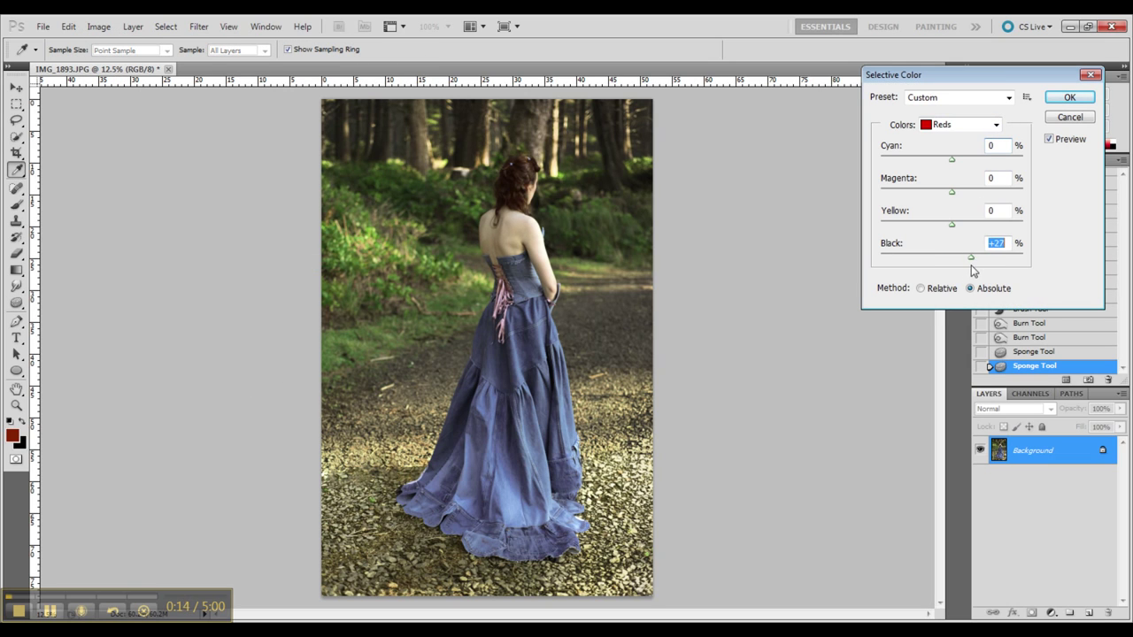
left_click(992, 125)
left_click(948, 141)
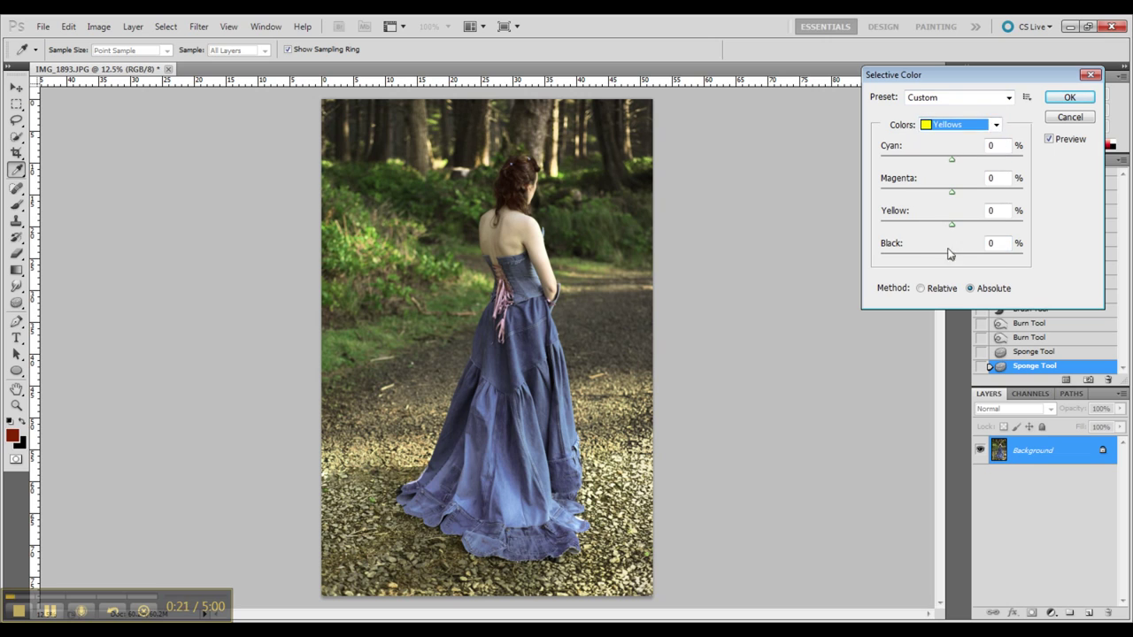
left_click_drag(950, 257, 953, 262)
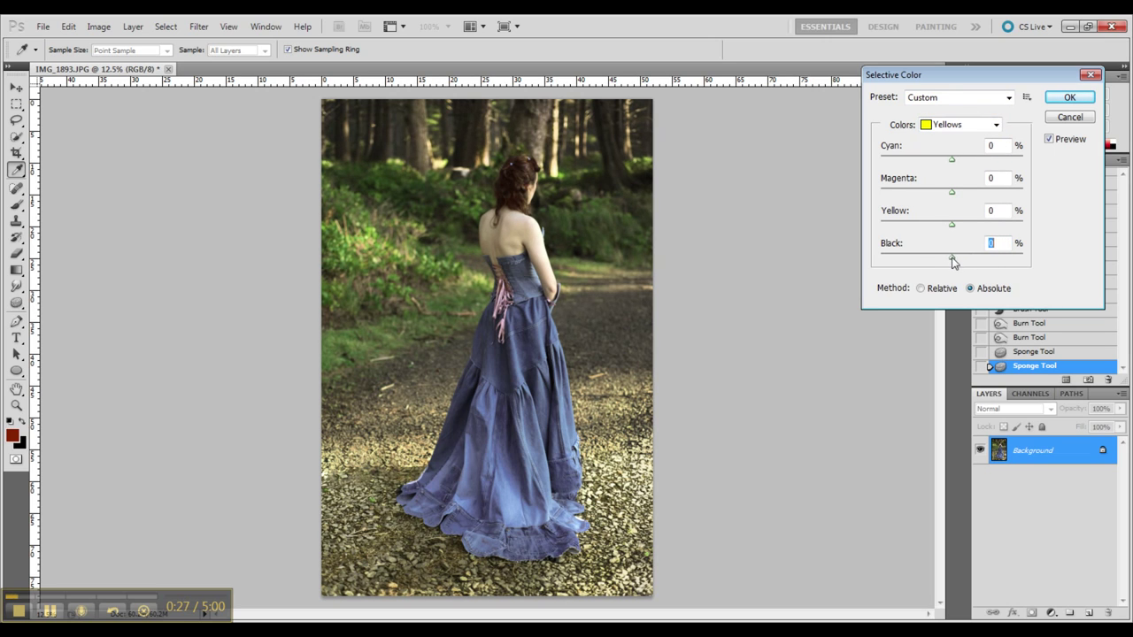
left_click(991, 124)
left_click(945, 126)
left_click_drag(952, 161, 940, 168)
left_click(995, 125)
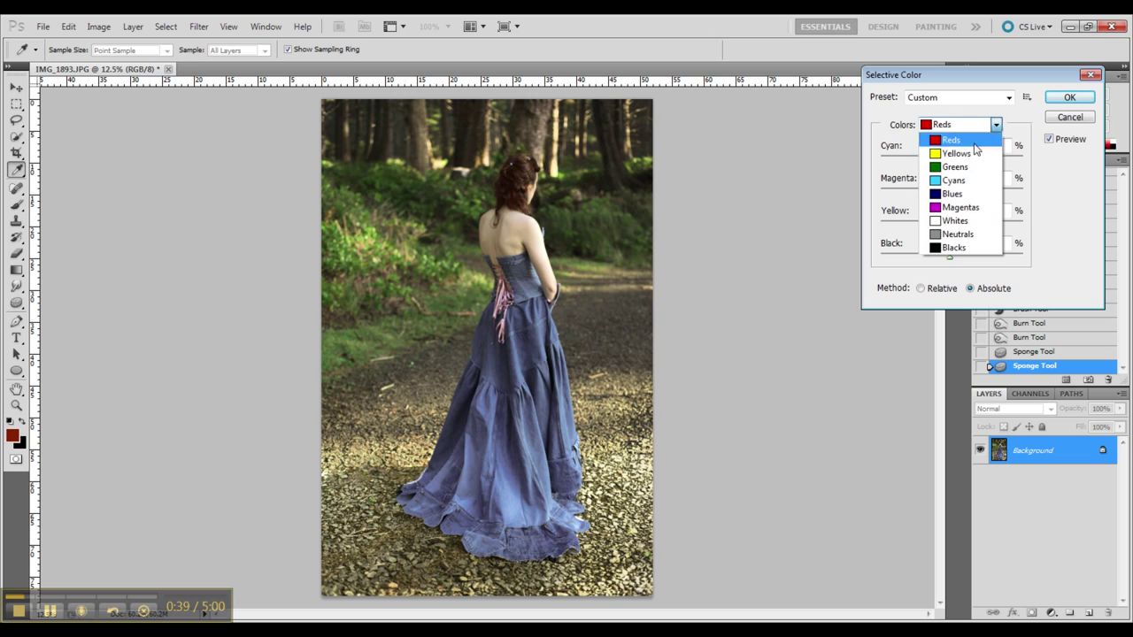
left_click(961, 160)
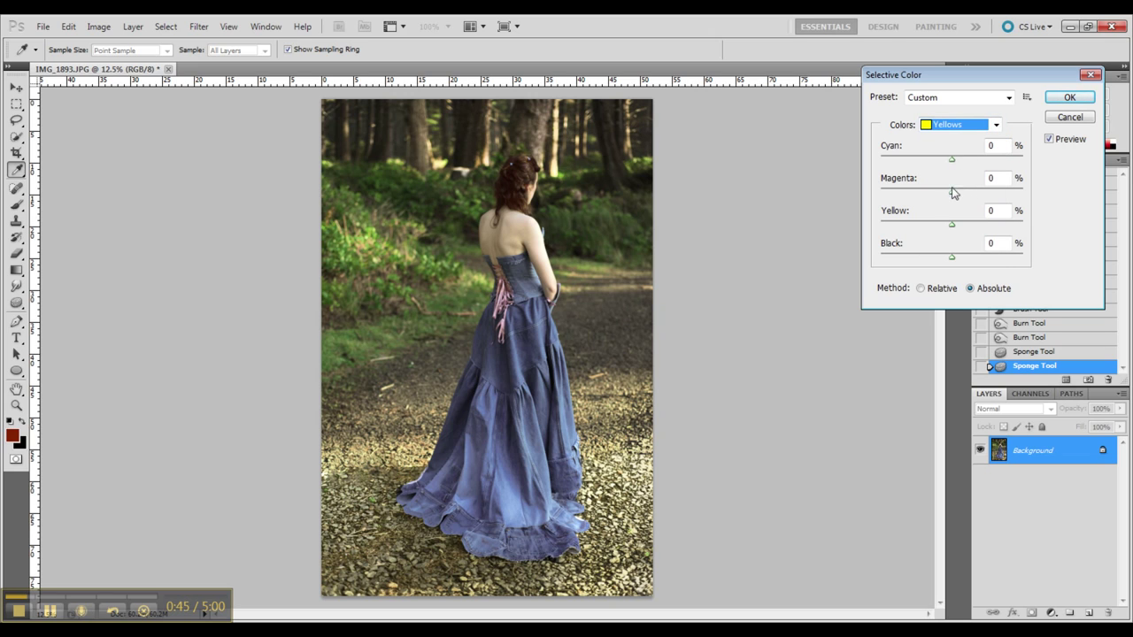
mouse_move(952, 163)
left_mouse_down()
mouse_move(984, 167)
mouse_move(953, 167)
left_mouse_up()
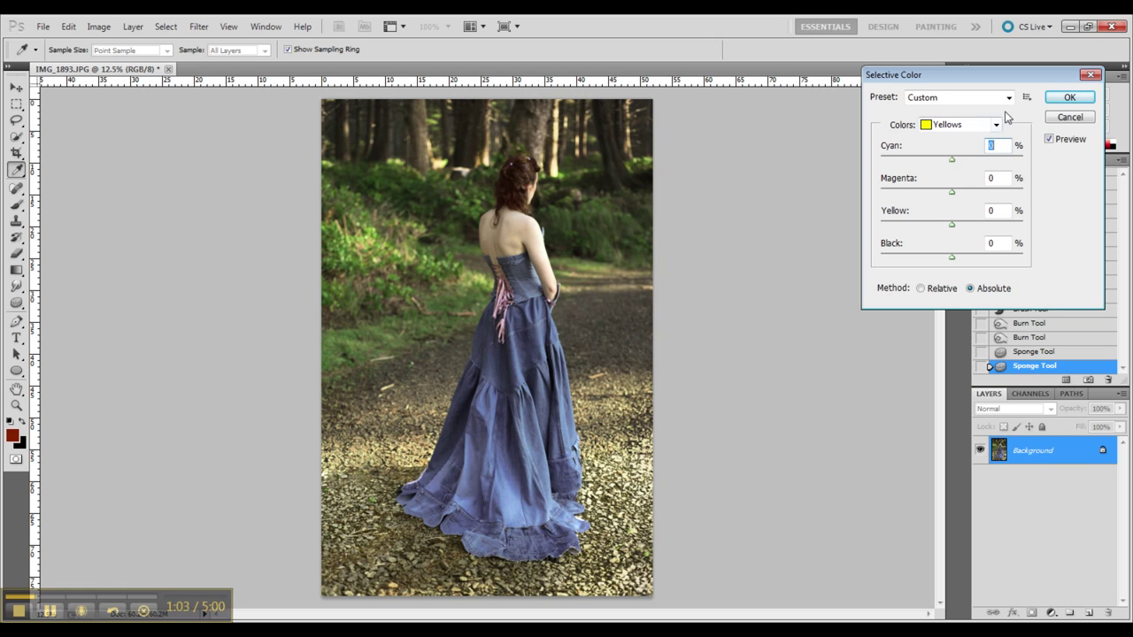
- Lower Neutrals yellow slightly and set Greens to Cyan +99, Yellow +67, Black +2
left_click(996, 124)
left_click(966, 234)
left_click_drag(958, 228, 952, 227)
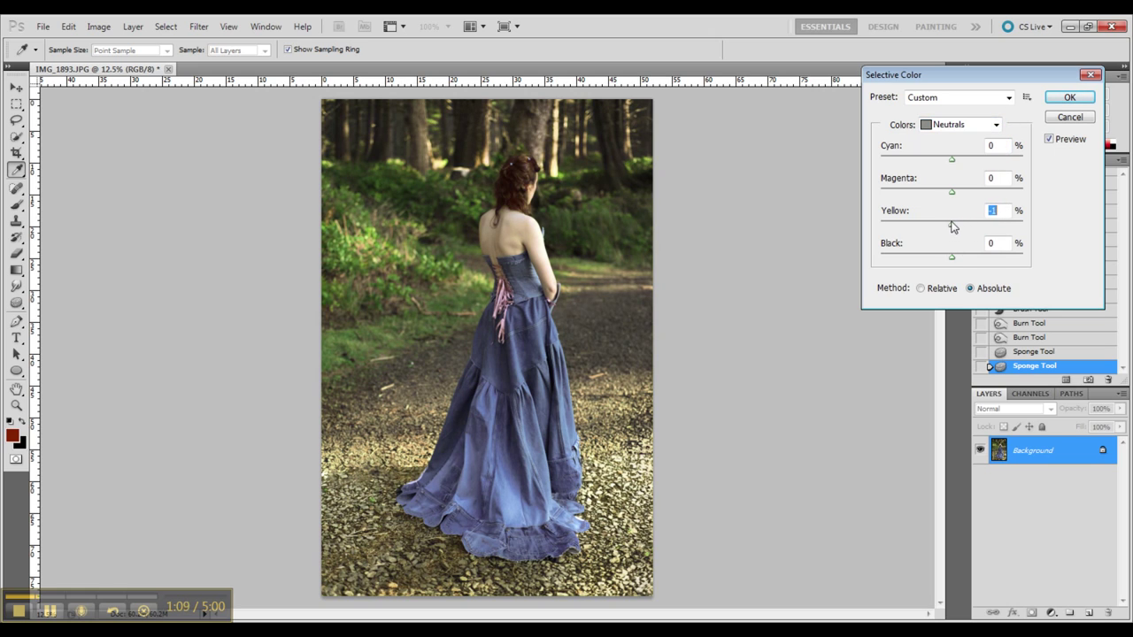
left_click(997, 124)
left_click(952, 170)
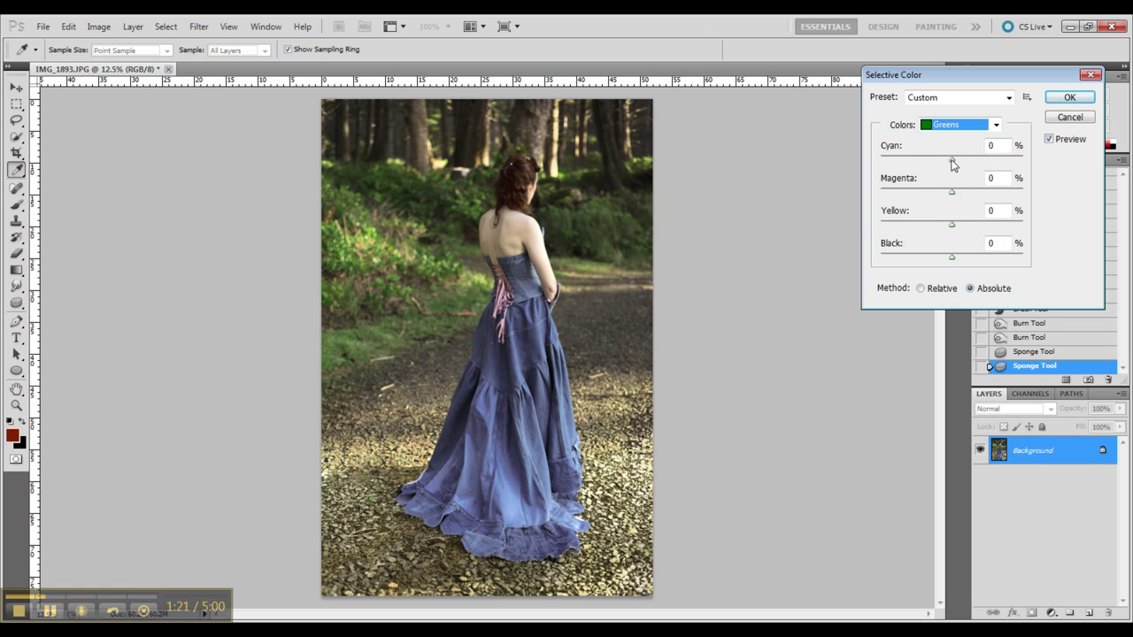
left_click_drag(951, 159, 1023, 163)
left_click(952, 227)
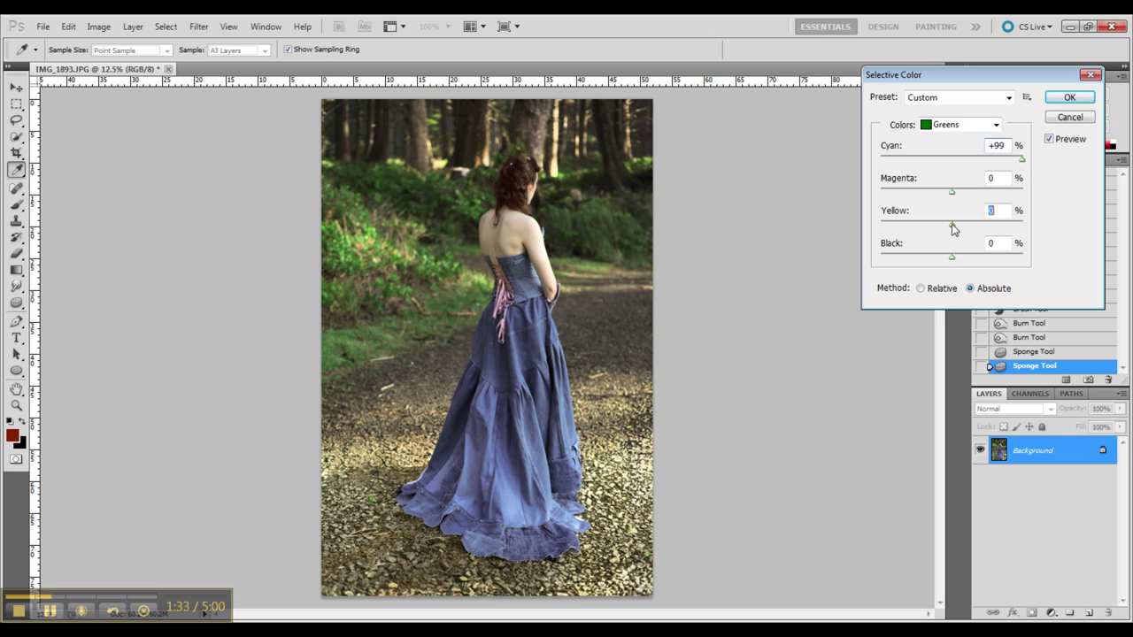
left_click_drag(952, 228, 999, 225)
mouse_move(953, 263)
left_mouse_down()
mouse_move(1000, 260)
mouse_move(950, 256)
mouse_move(957, 263)
left_mouse_up()
- Set Blacks to Black +2 and apply the Selective Color correction
left_click(983, 130)
left_click(950, 245)
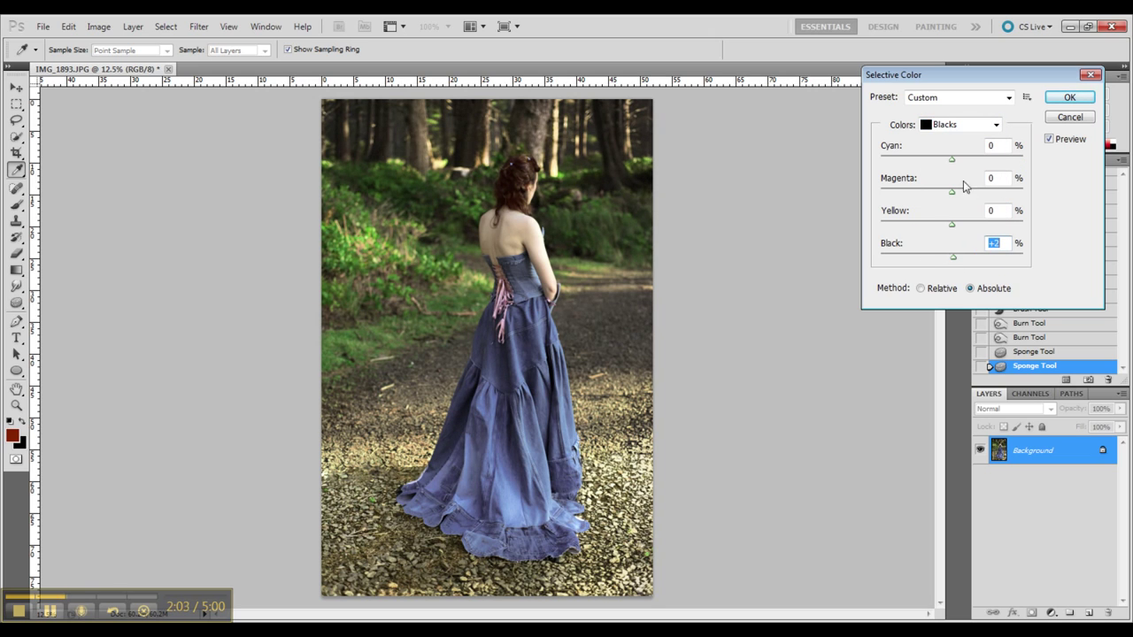
left_click_drag(952, 259, 949, 263)
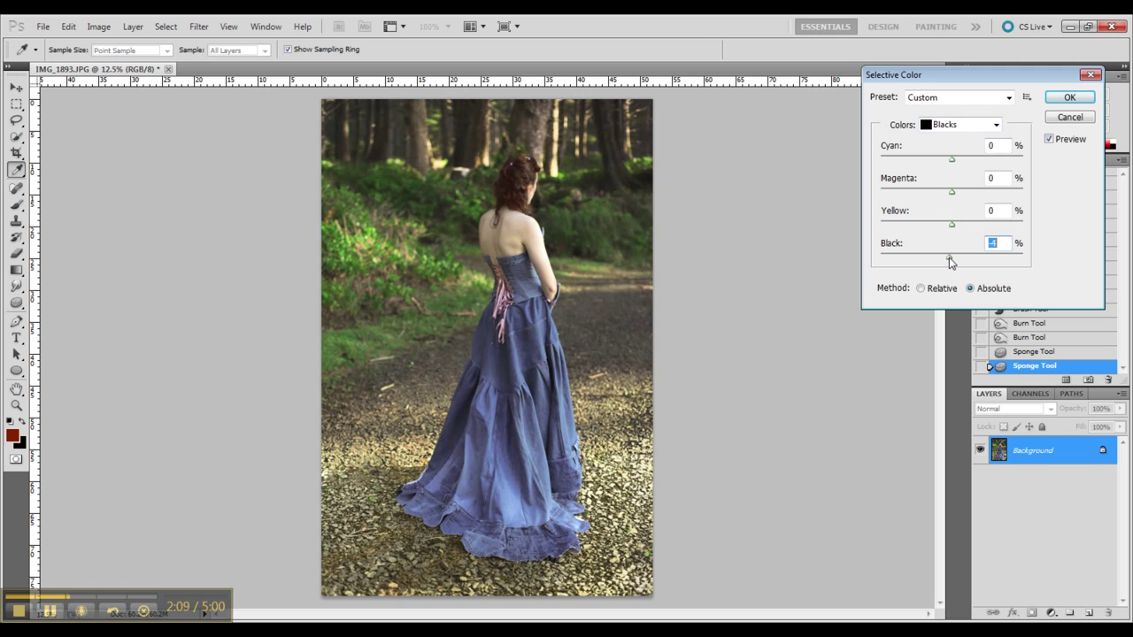
left_click(996, 125)
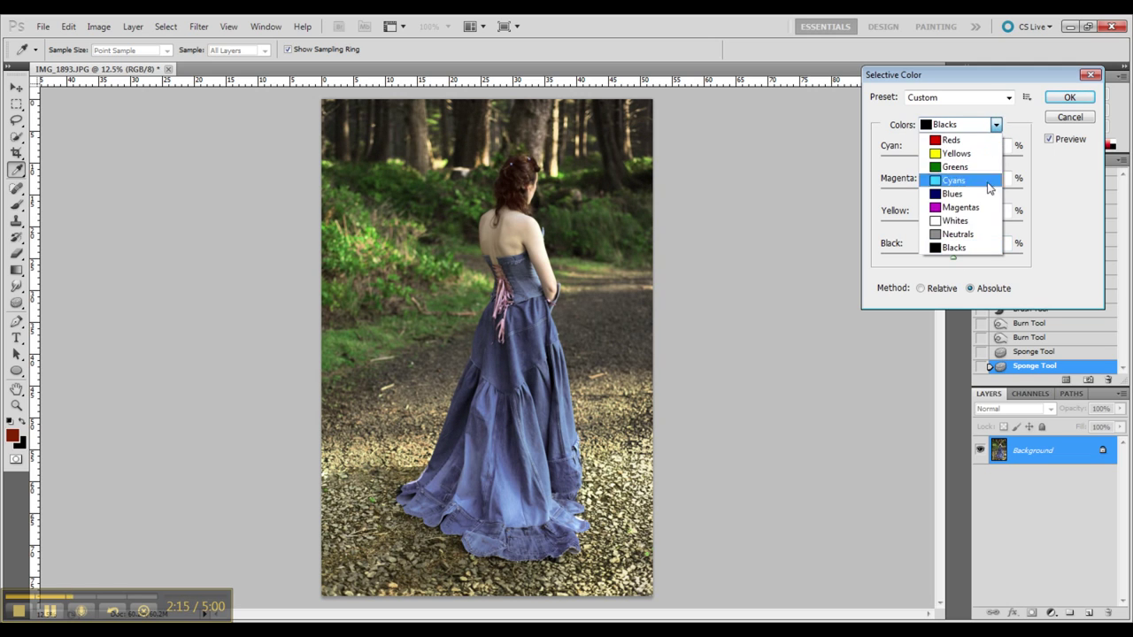
left_click(957, 247)
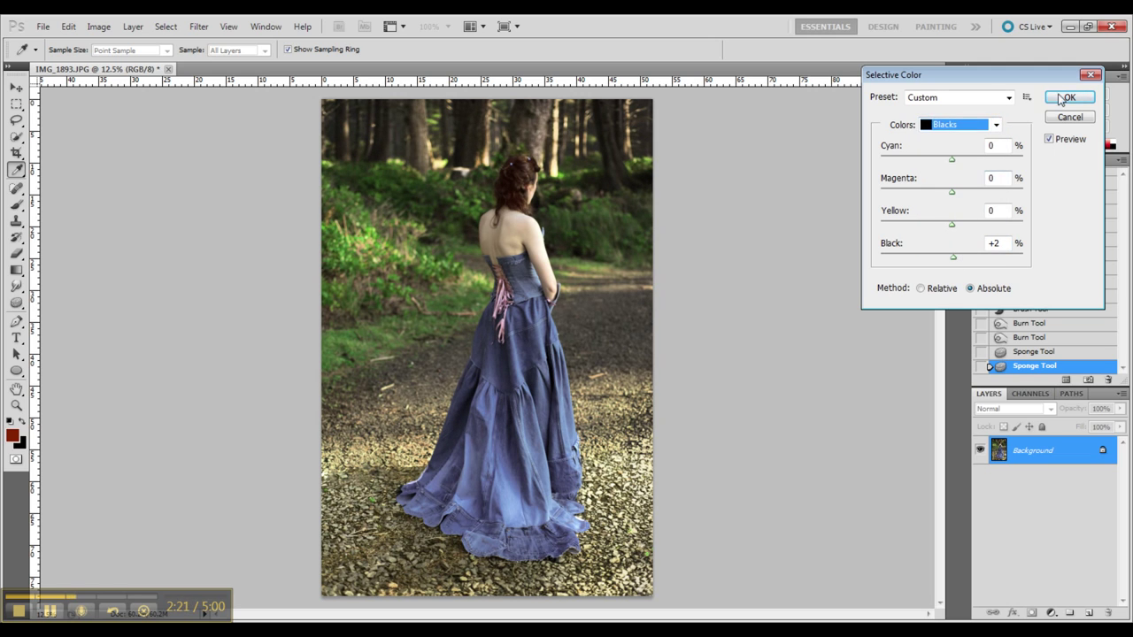
left_click(1061, 100)
left_click(98, 25)
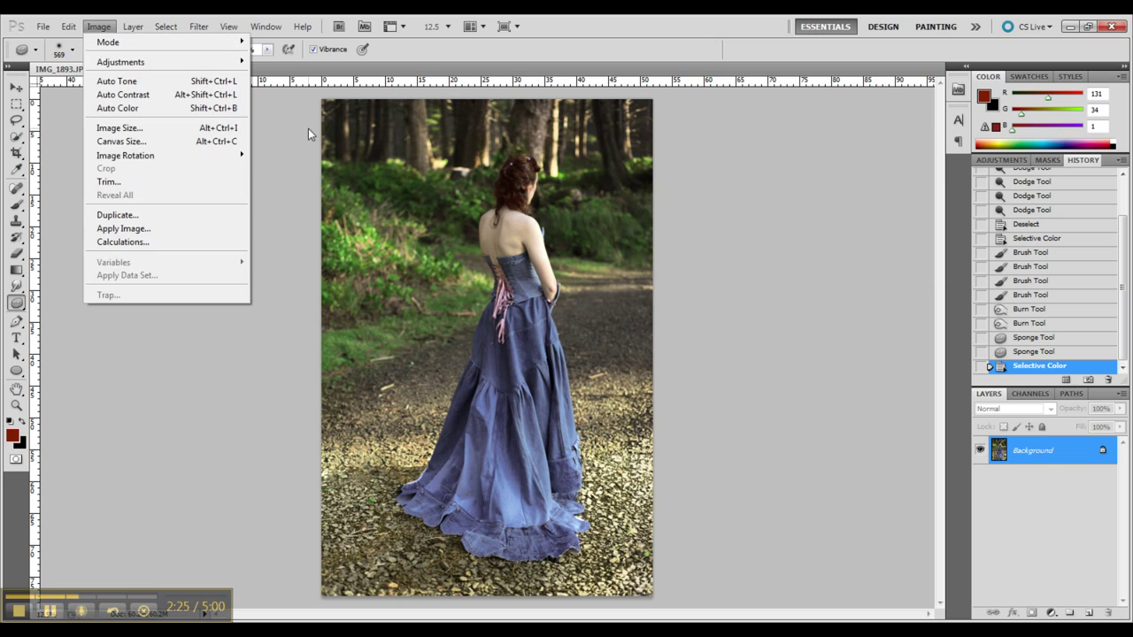
- Open Color Balance and drag the midtone Yellow–Blue slider to -12
mouse_move(213, 63)
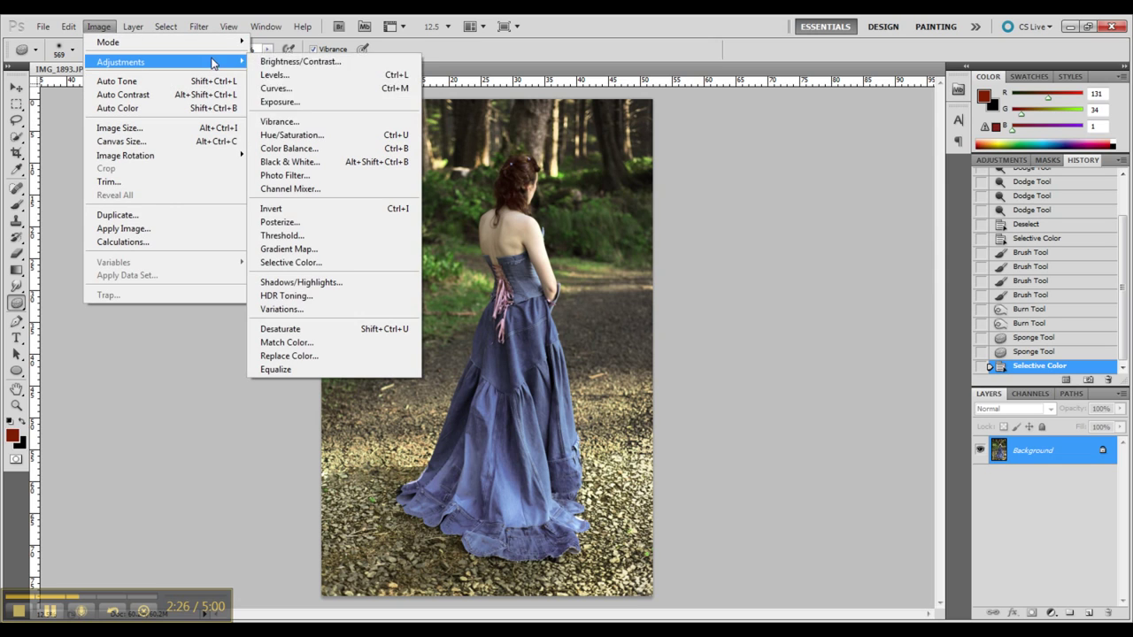
left_click(307, 150)
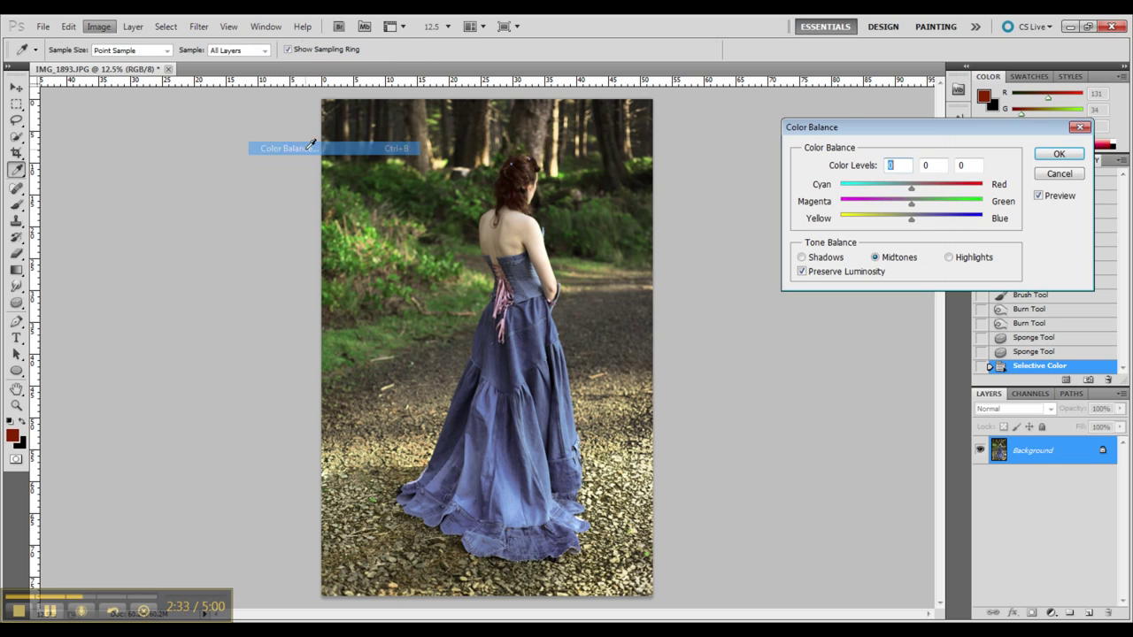
mouse_move(913, 221)
left_mouse_down()
mouse_move(896, 222)
mouse_move(923, 224)
mouse_move(899, 207)
mouse_move(919, 207)
mouse_move(911, 193)
mouse_move(904, 224)
mouse_move(877, 223)
mouse_move(901, 220)
left_mouse_up()
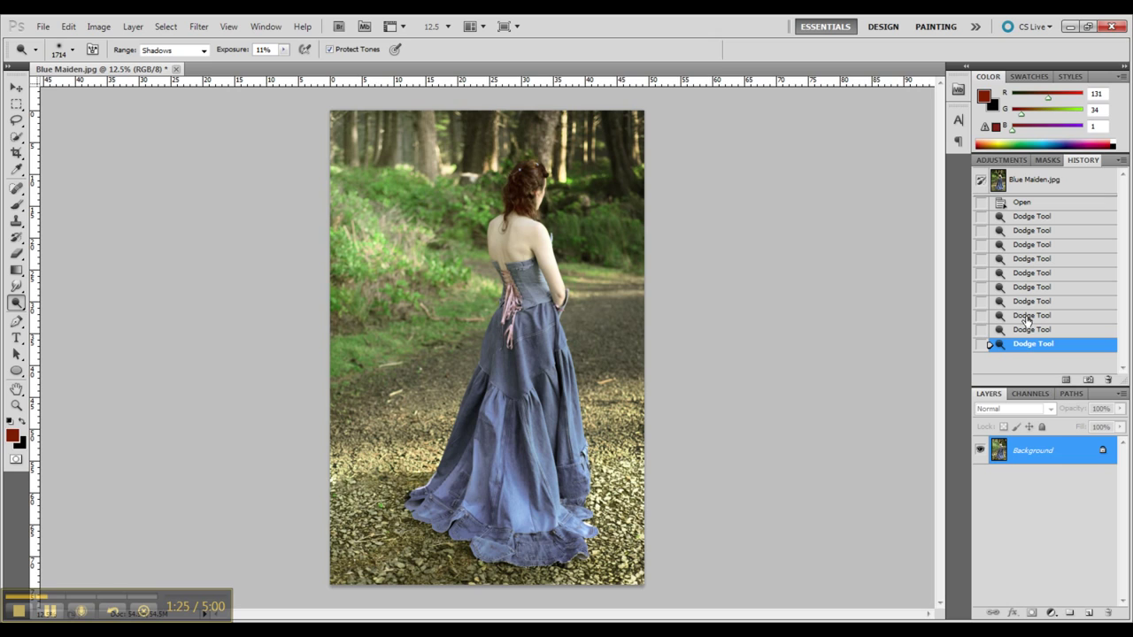
- Revert to an earlier Dodge state, then burn the dress and corset with a 504 px brush
left_click(1027, 316)
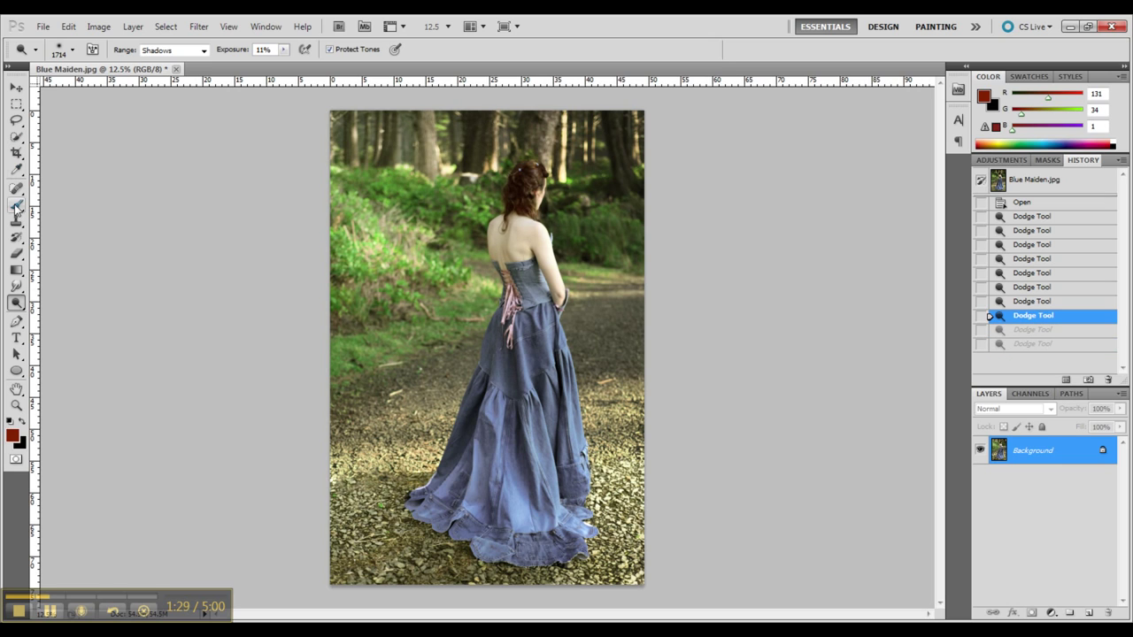
left_click_drag(16, 302, 62, 318)
left_click(80, 49)
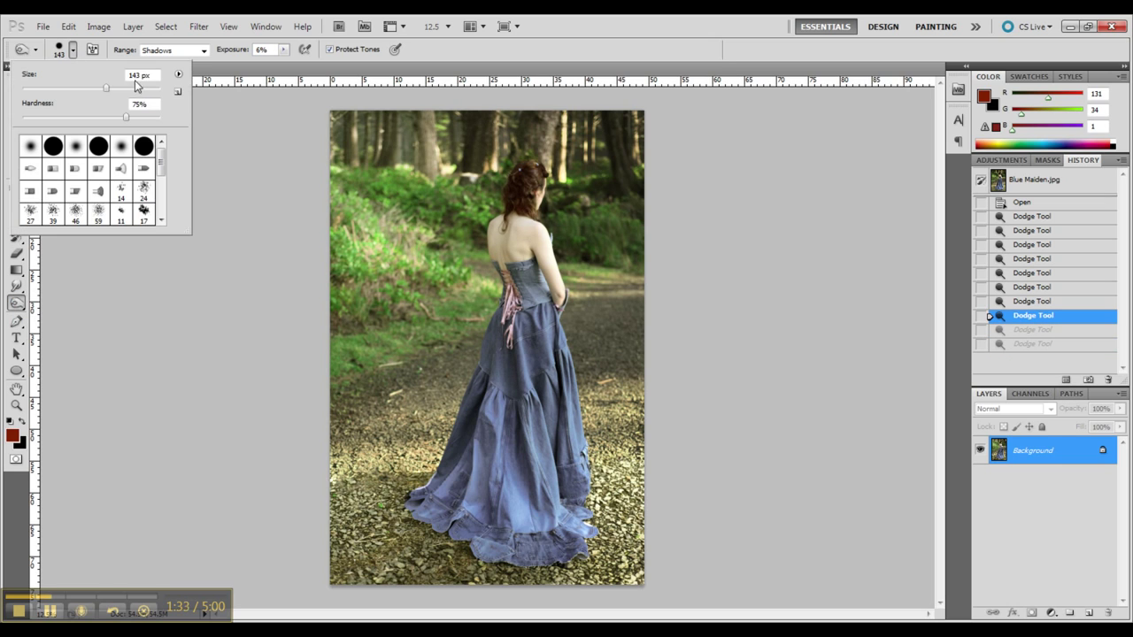
mouse_move(137, 86)
left_mouse_down()
mouse_move(156, 88)
mouse_move(133, 89)
left_mouse_up()
left_click(199, 286)
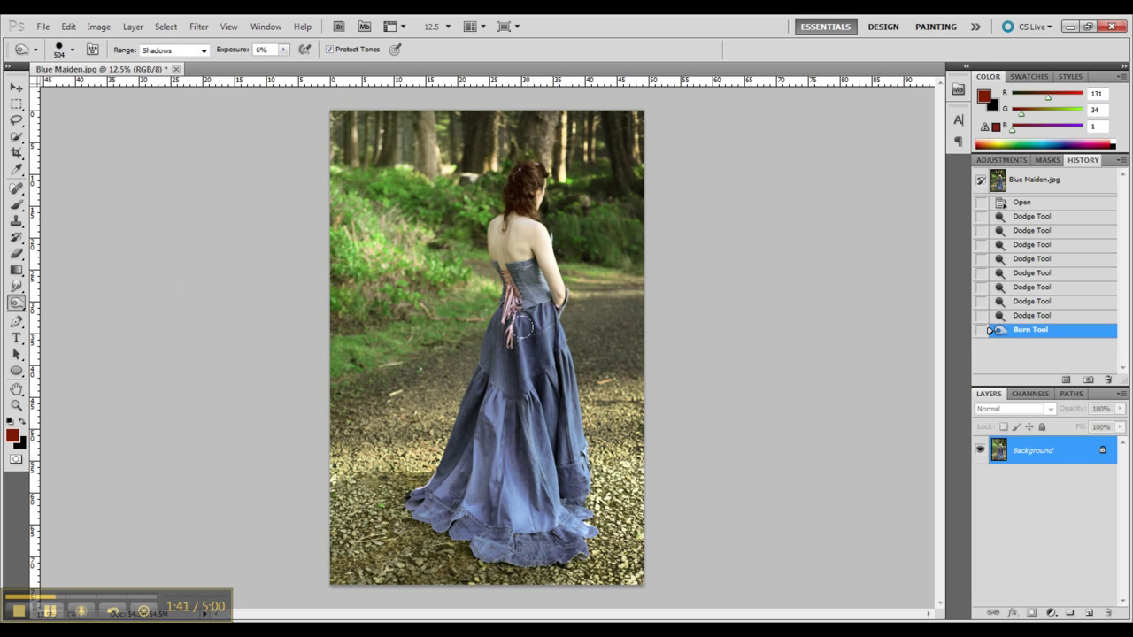
mouse_move(458, 371)
left_mouse_down()
mouse_move(494, 522)
mouse_move(521, 408)
mouse_move(492, 480)
left_mouse_up()
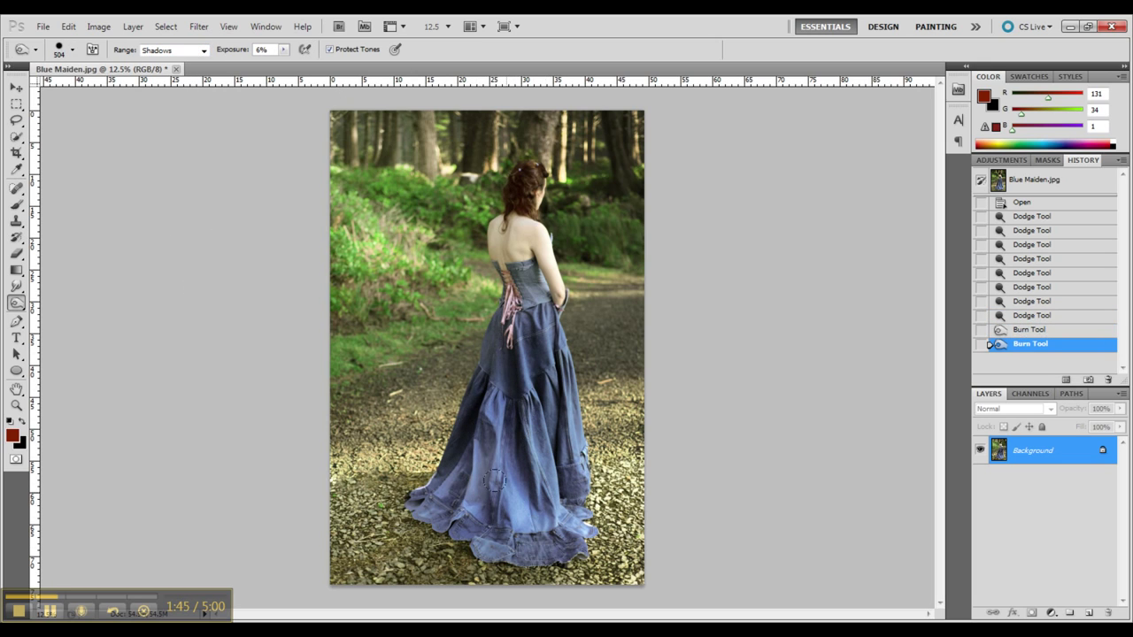
mouse_move(523, 288)
left_mouse_down()
mouse_move(526, 317)
mouse_move(501, 292)
left_mouse_up()
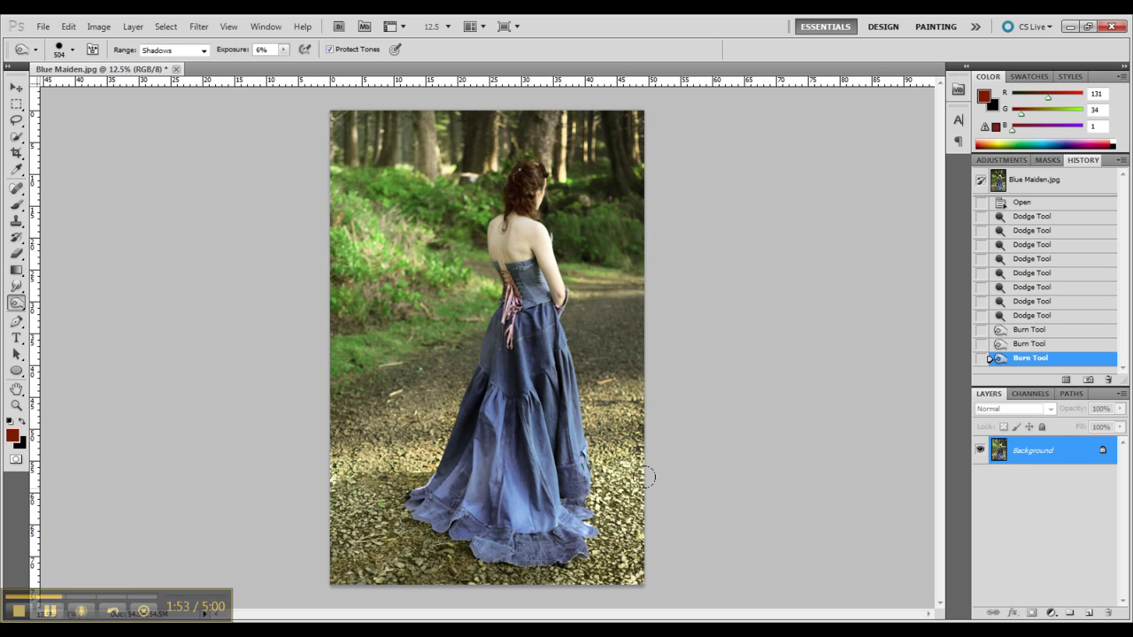
- Rework the burn through History and darken the dress and corset again
left_click(991, 343)
left_click(1031, 303)
left_click(1031, 329)
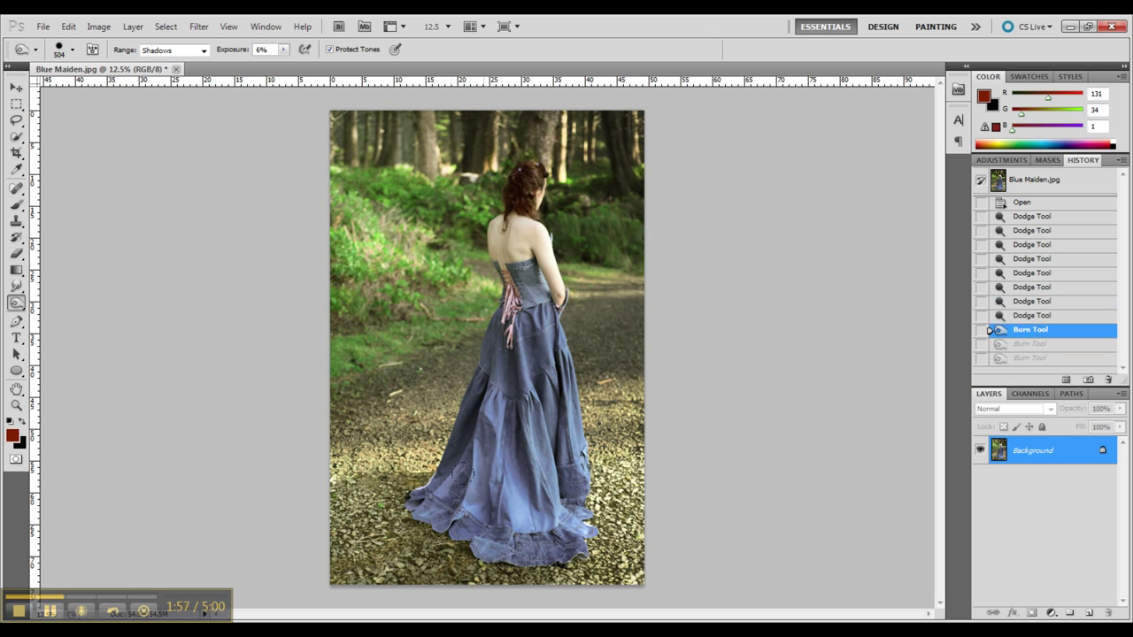
mouse_move(507, 372)
left_mouse_down()
mouse_move(522, 315)
mouse_move(504, 280)
mouse_move(531, 299)
left_mouse_up()
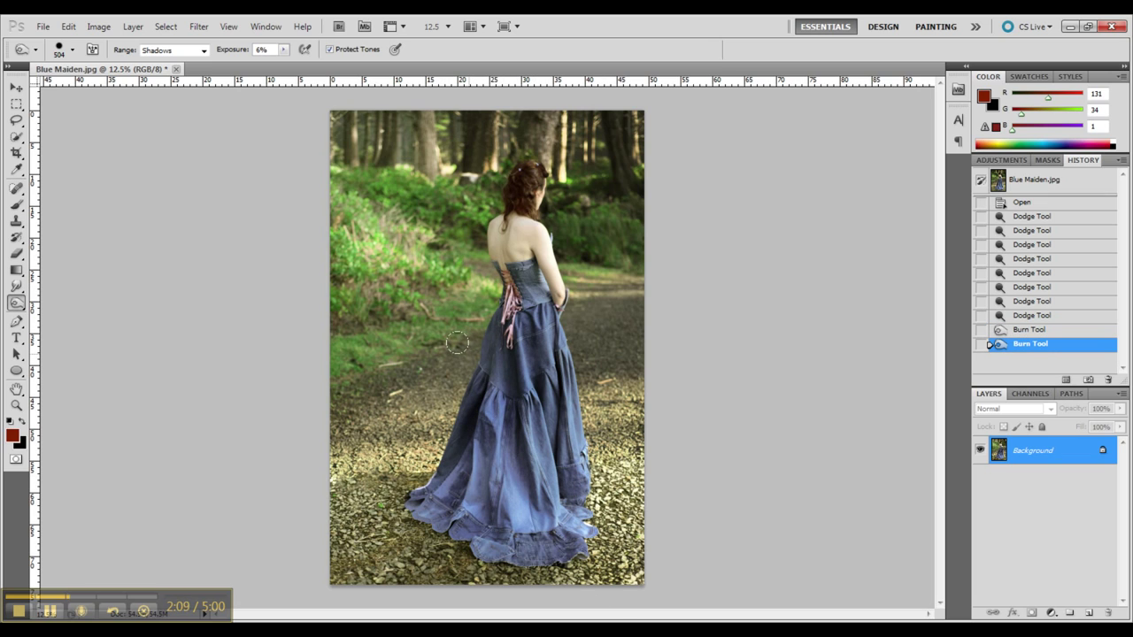
- Burn the photo's edge with a 1399 px brush at Midtones range
left_click(72, 50)
left_click_drag(154, 92, 169, 92)
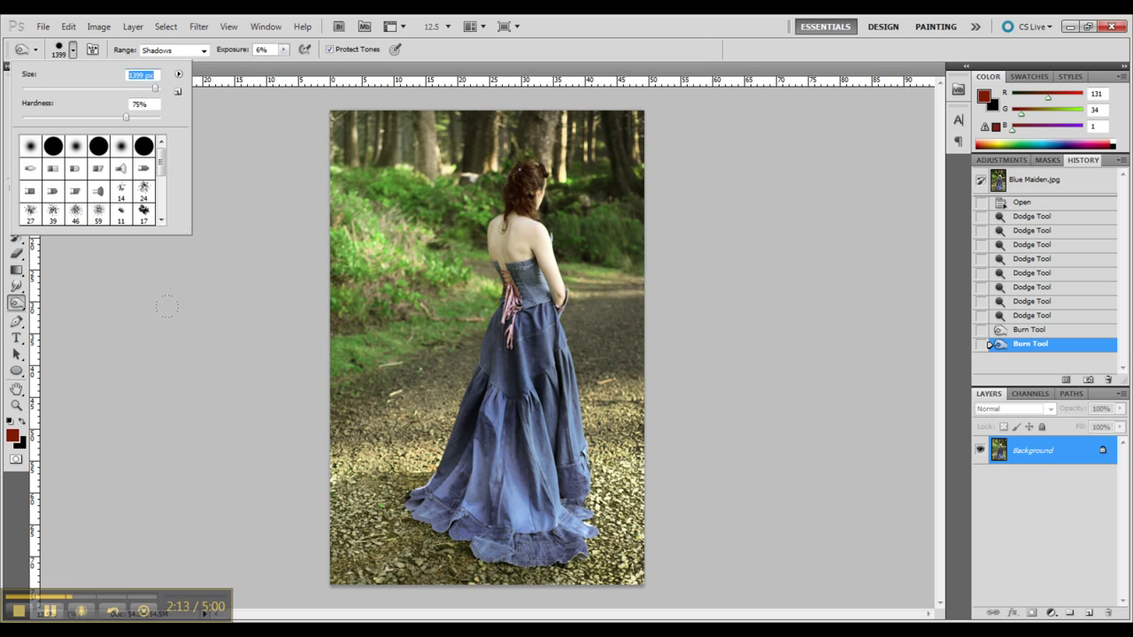
left_click(172, 266)
left_click(204, 50)
left_click(164, 72)
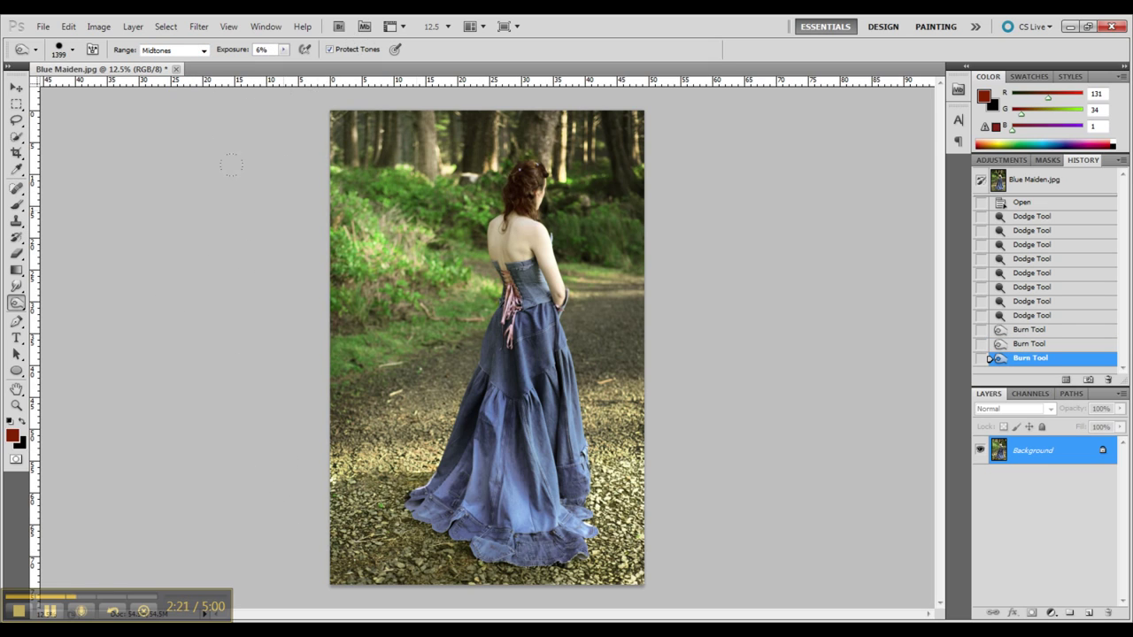
left_click_drag(188, 403, 299, 539)
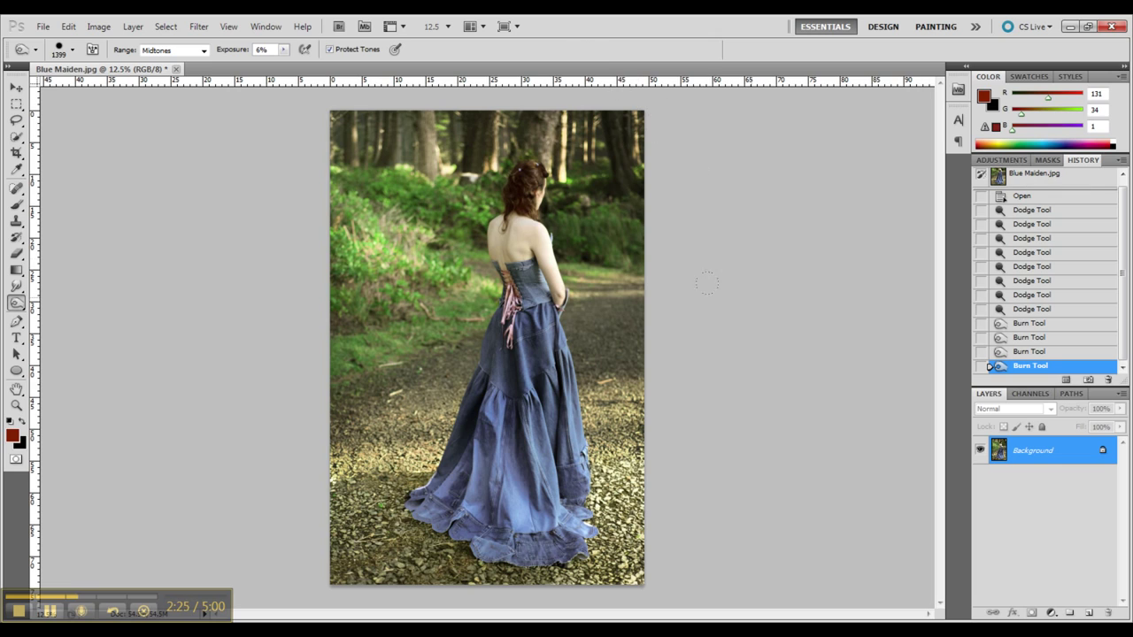
- Compare the burn strokes in History against the original, ending on the latest burned state
scroll(989, 367, "down", 1)
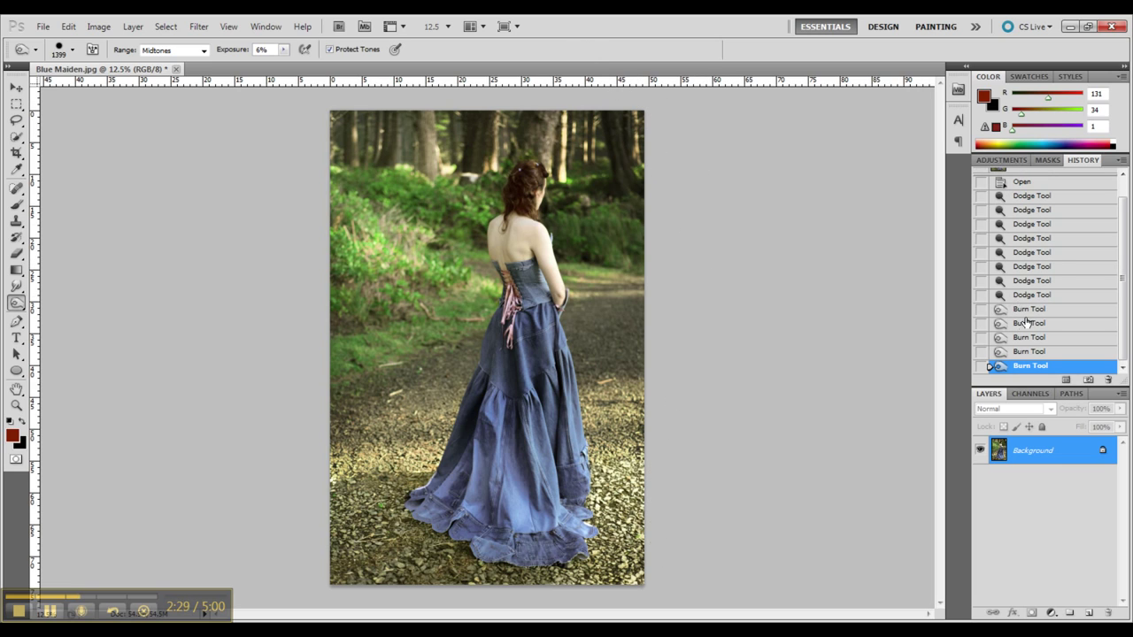
left_click(1023, 310)
left_click(1026, 324)
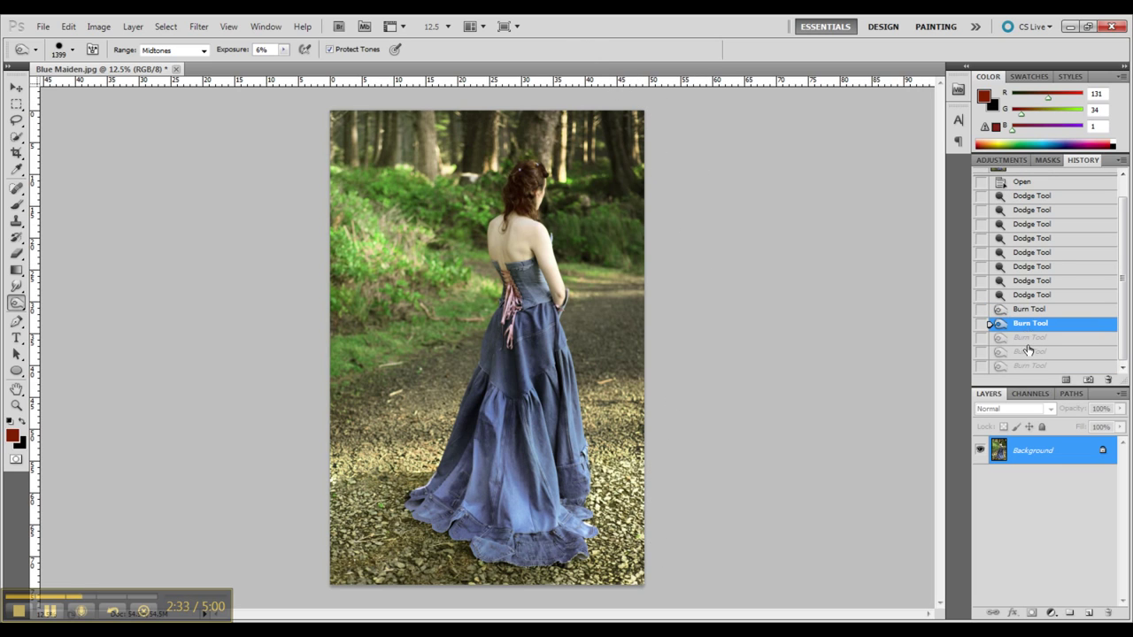
left_click(1029, 339)
left_click(1029, 353)
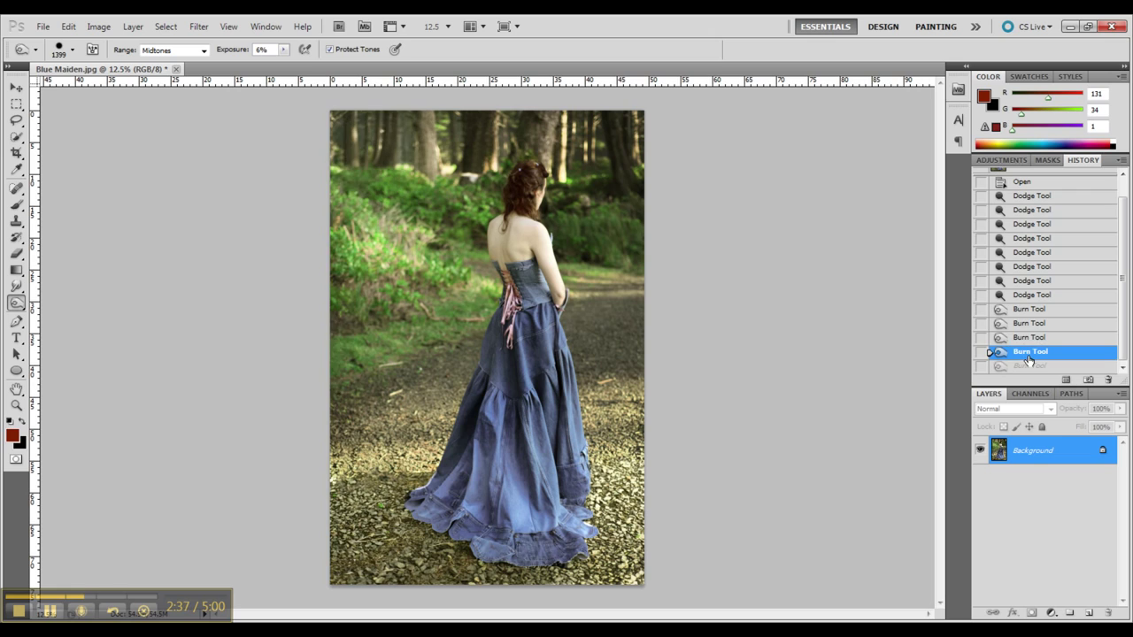
left_click(1028, 344)
left_click(1030, 354)
left_click(989, 366)
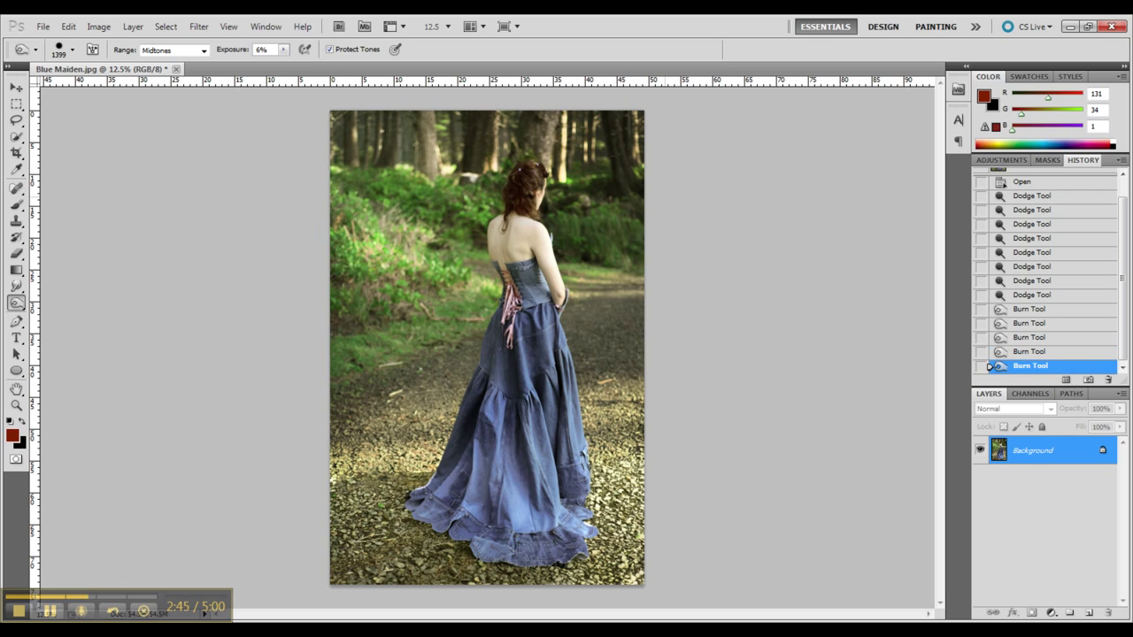
key("ctrl+shift+z")
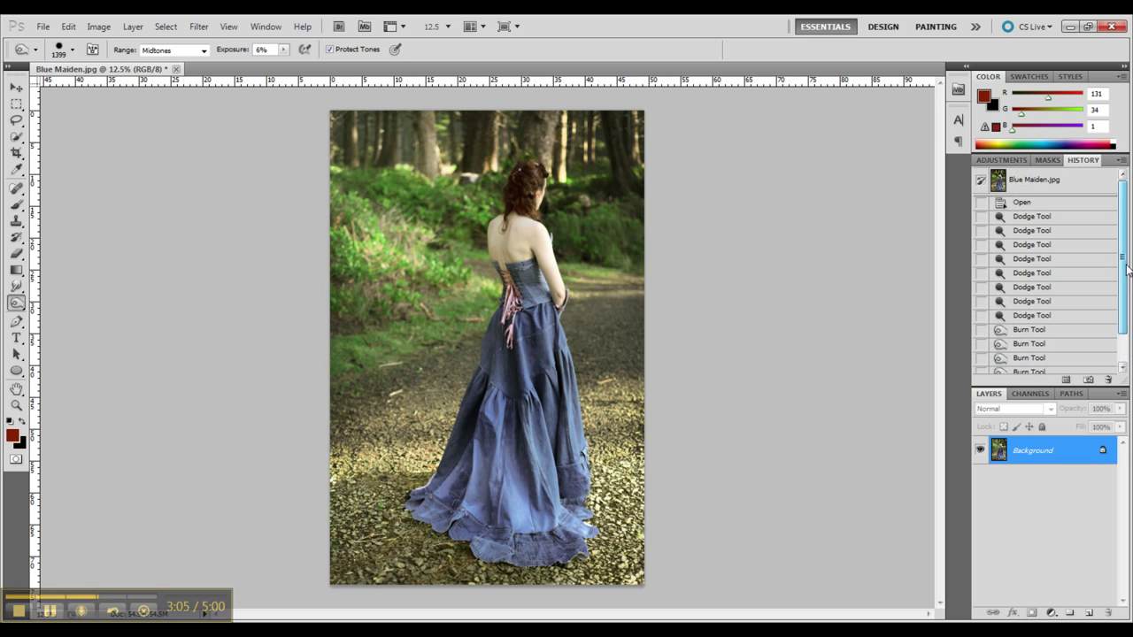
left_click(1035, 182)
scroll(1062, 354, "down", 2)
left_click(1037, 367)
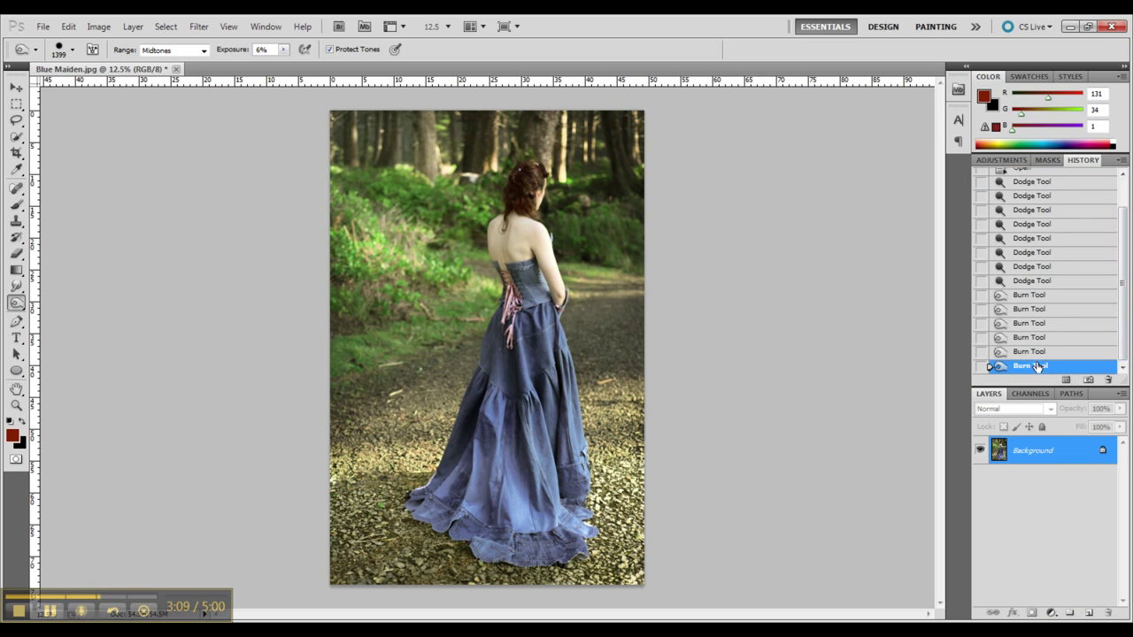
left_click(99, 27)
mouse_move(115, 62)
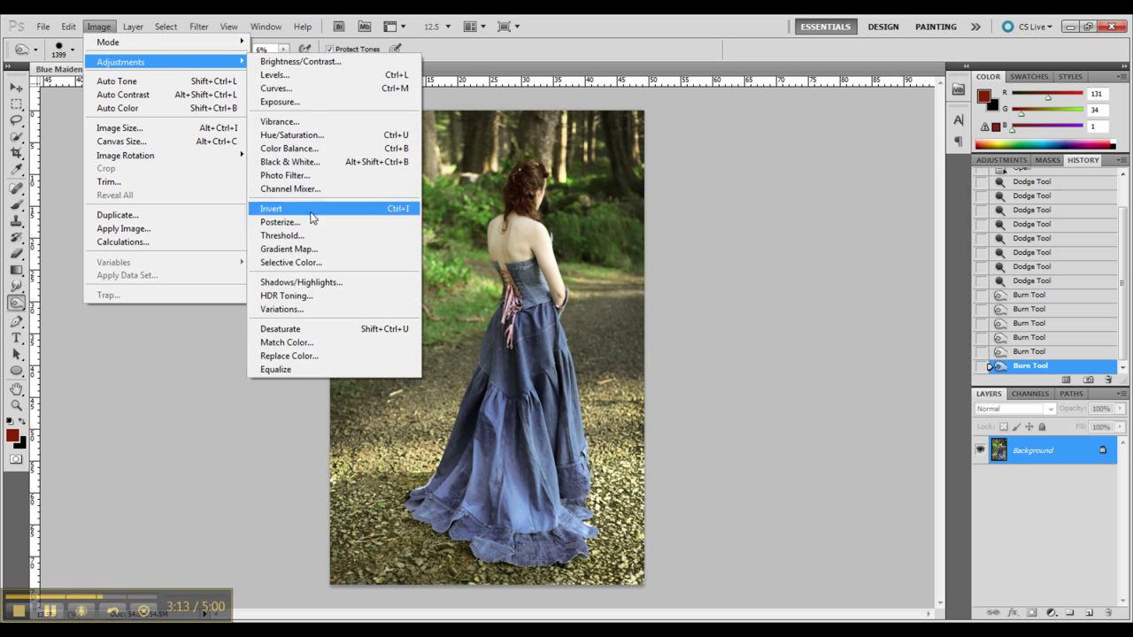
- Apply a midtone Color Balance of -5, -11, -4
left_click(289, 148)
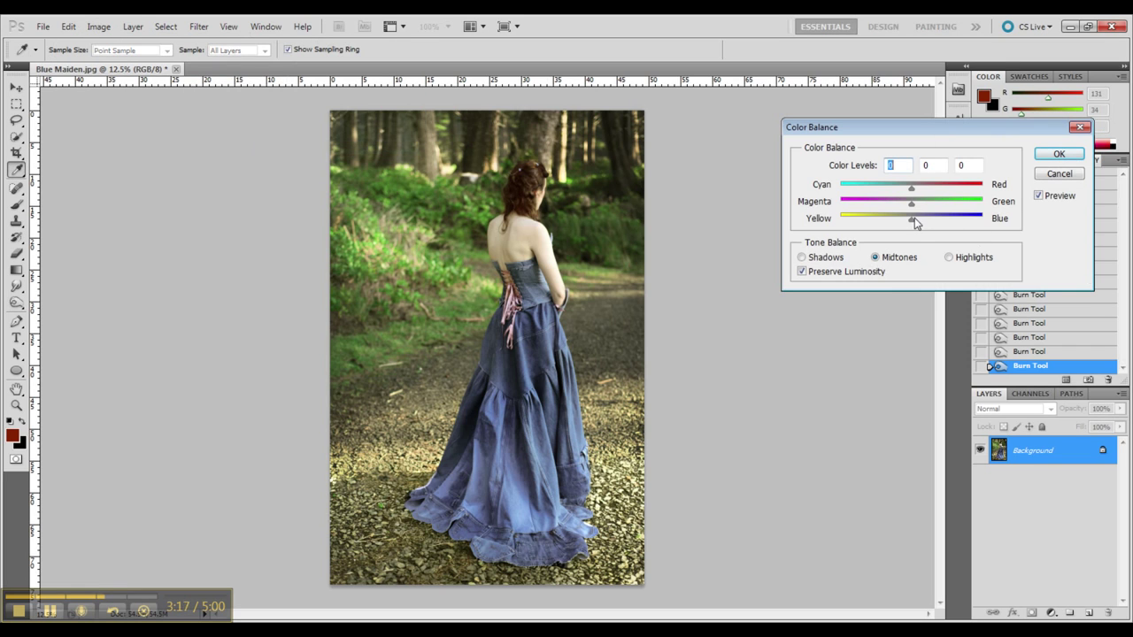
left_click_drag(912, 220, 911, 193)
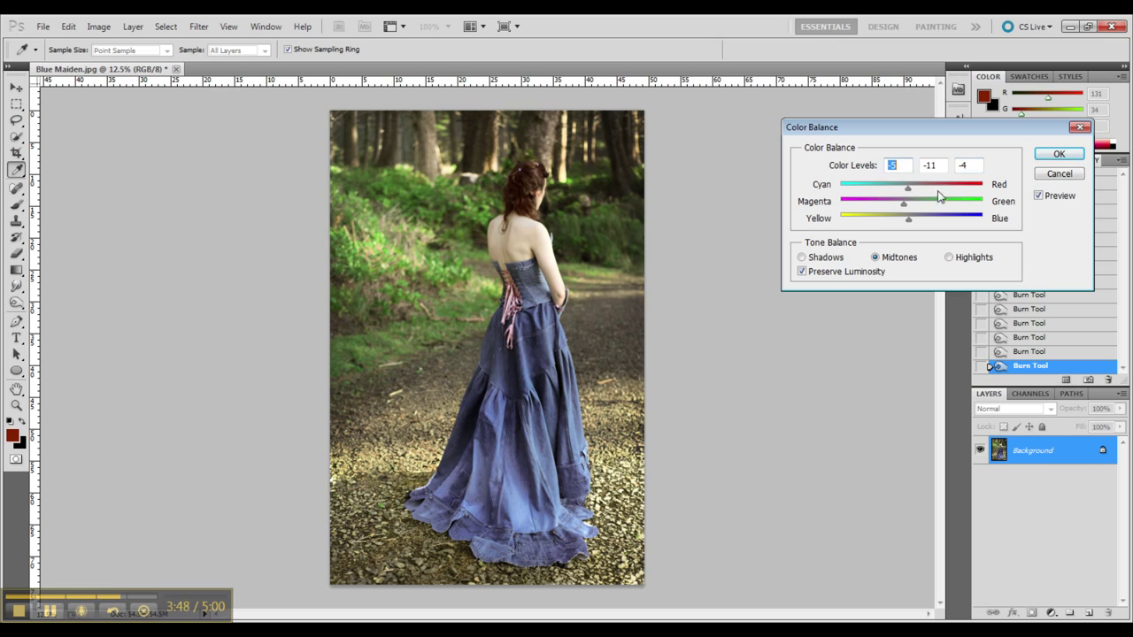
left_click(1058, 154)
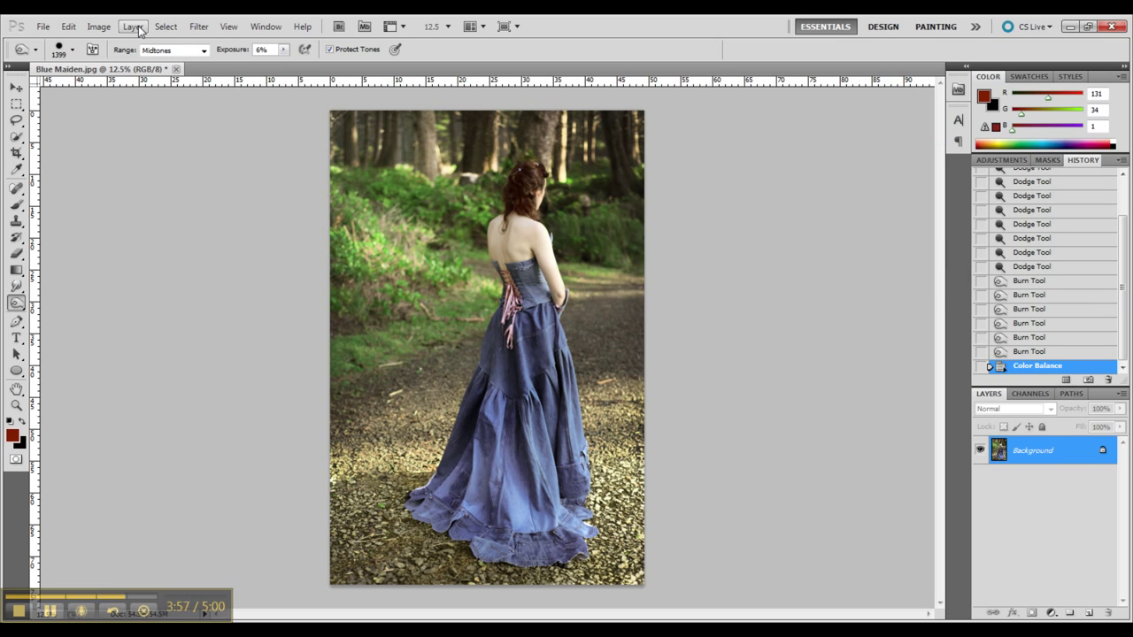
left_click_drag(1124, 212, 1124, 189)
left_click(1097, 182)
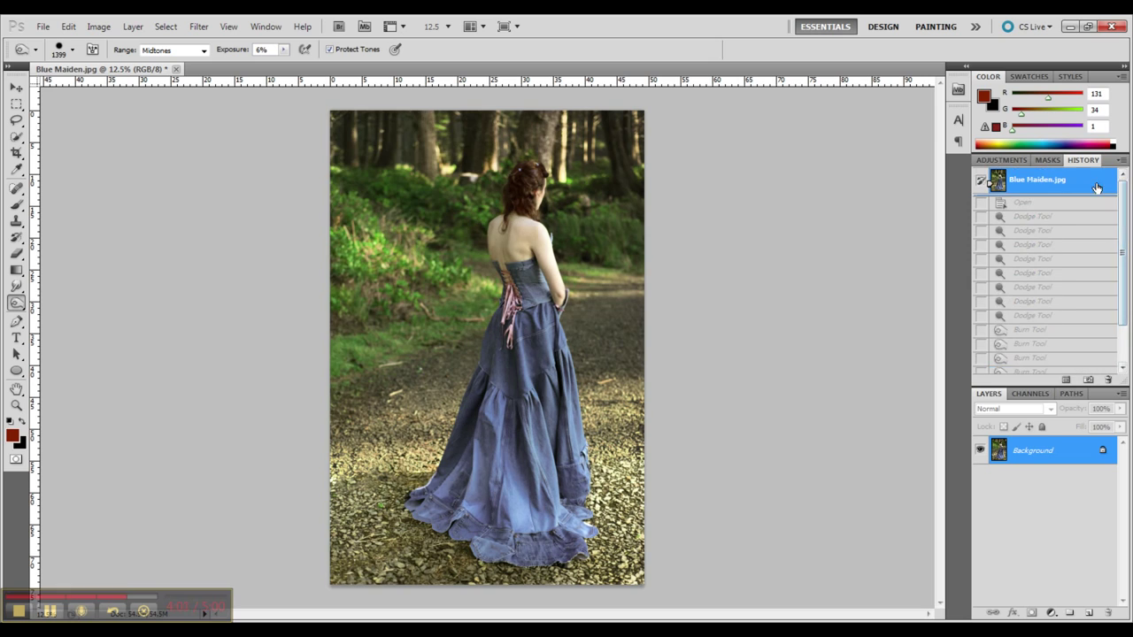
scroll(1075, 292, "down", 2)
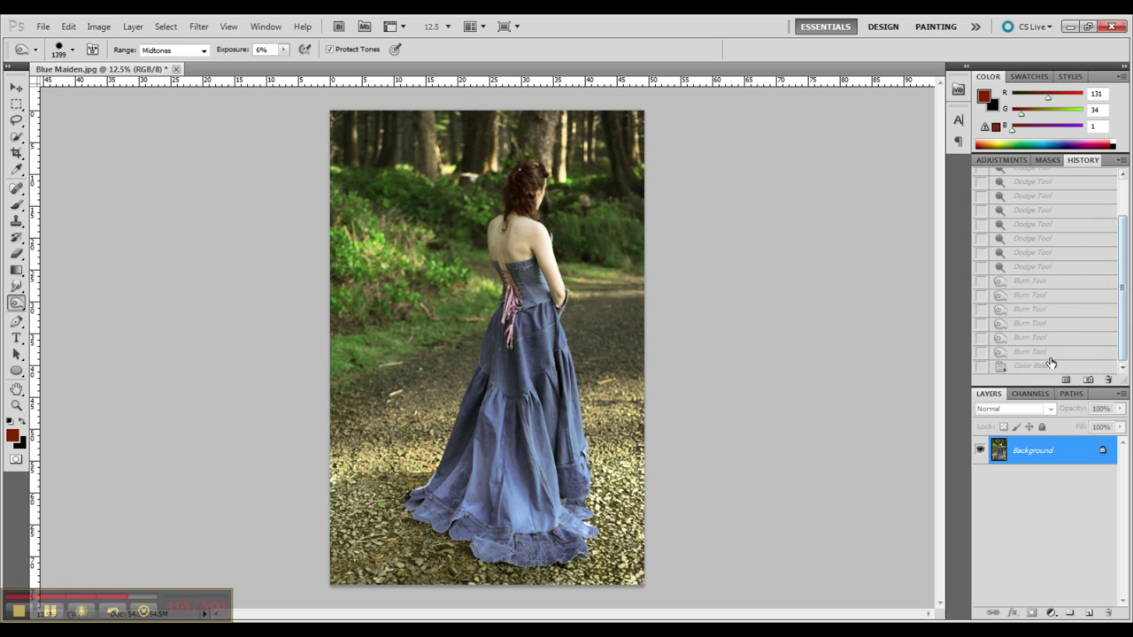
left_click(1050, 366)
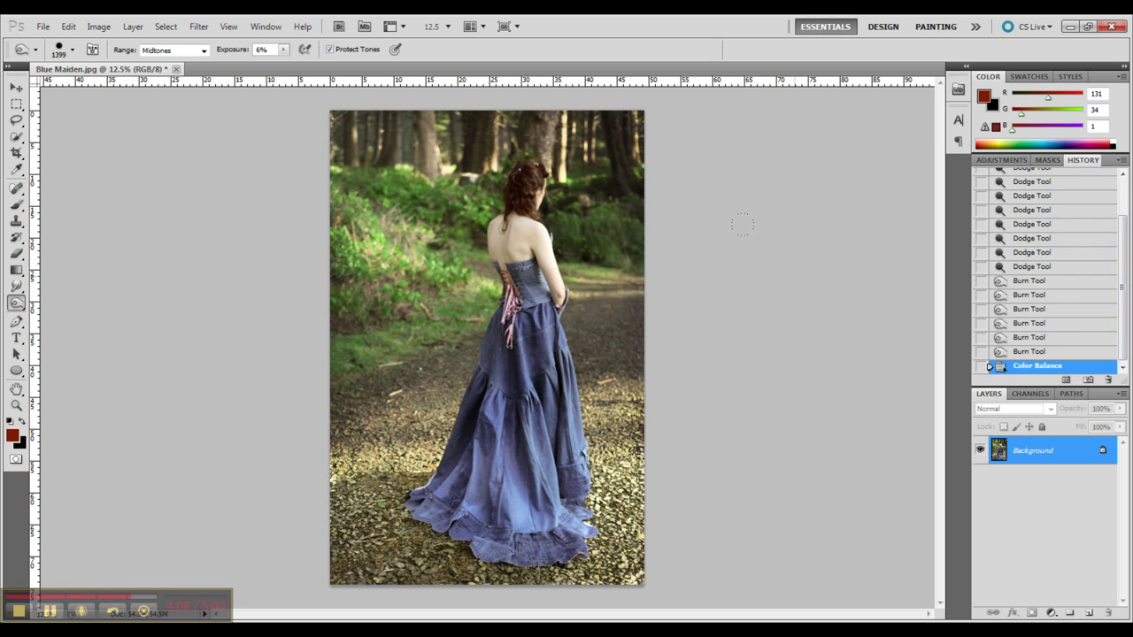